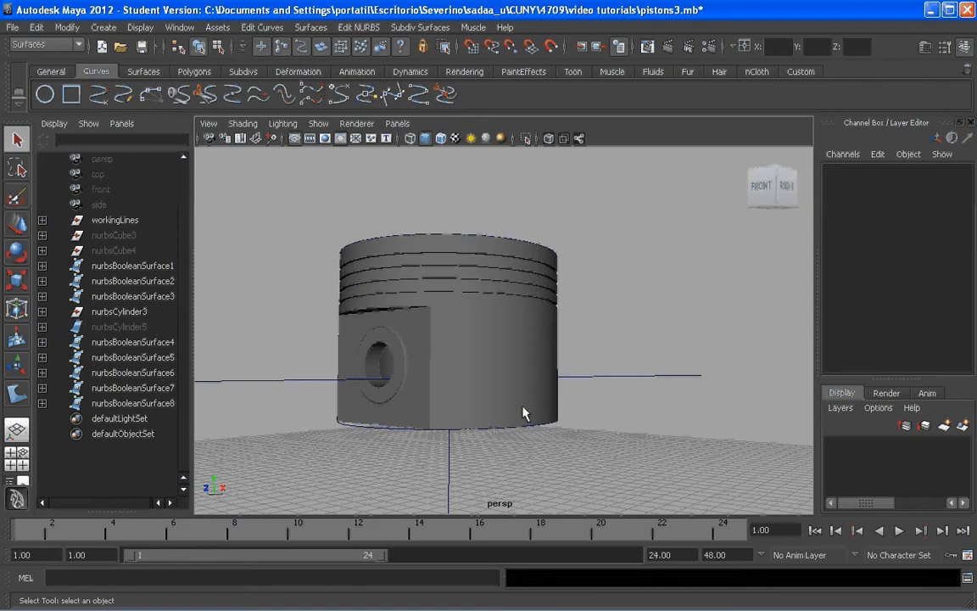
Group the piston body nurbsBooleanSurface3 and the pin-hole ring surface nurbsBooleanSurface4 together
left_click_drag(523, 413, 424, 238, "alt")
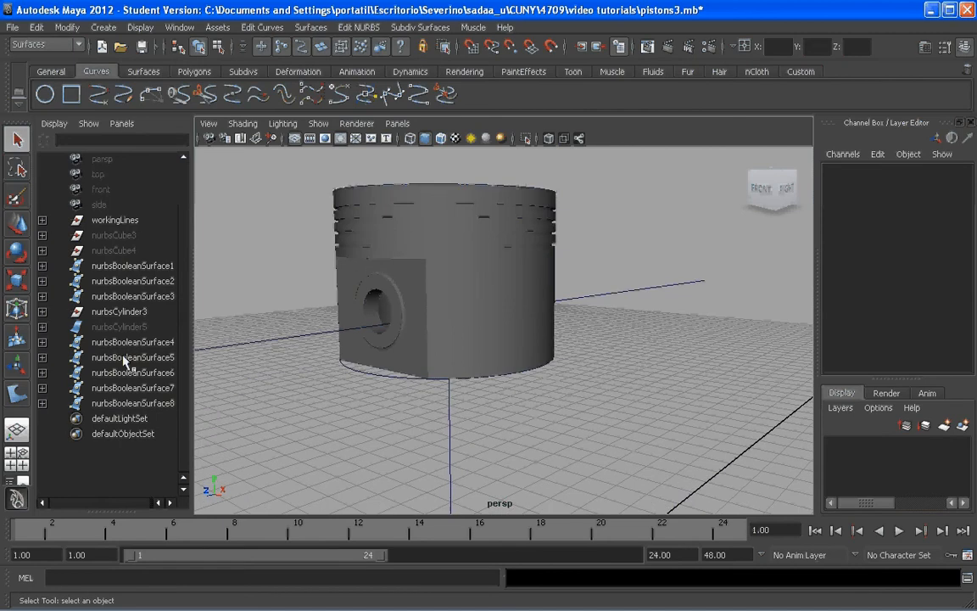
left_click_drag(464, 277, 455, 297, "alt")
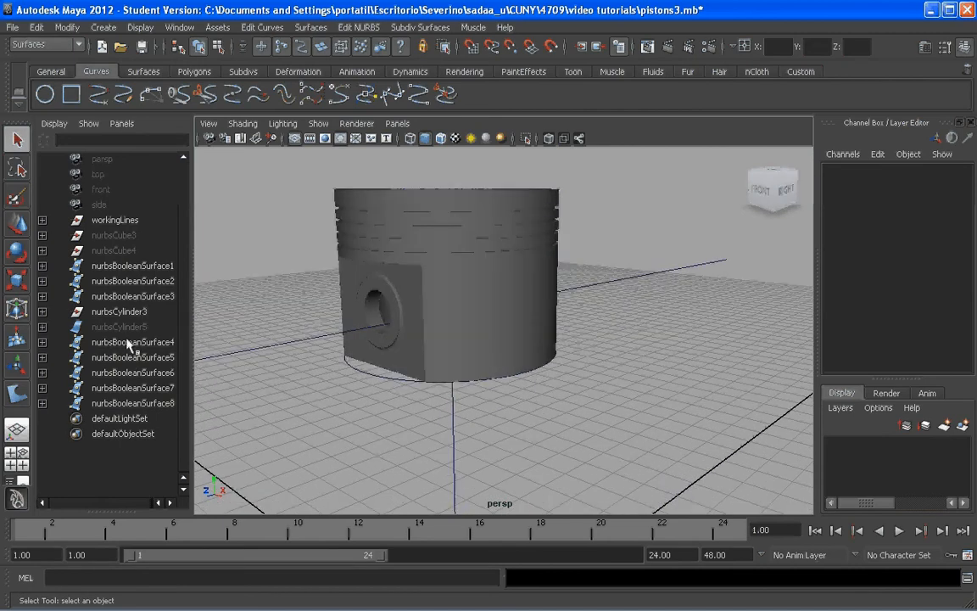
left_click(131, 342)
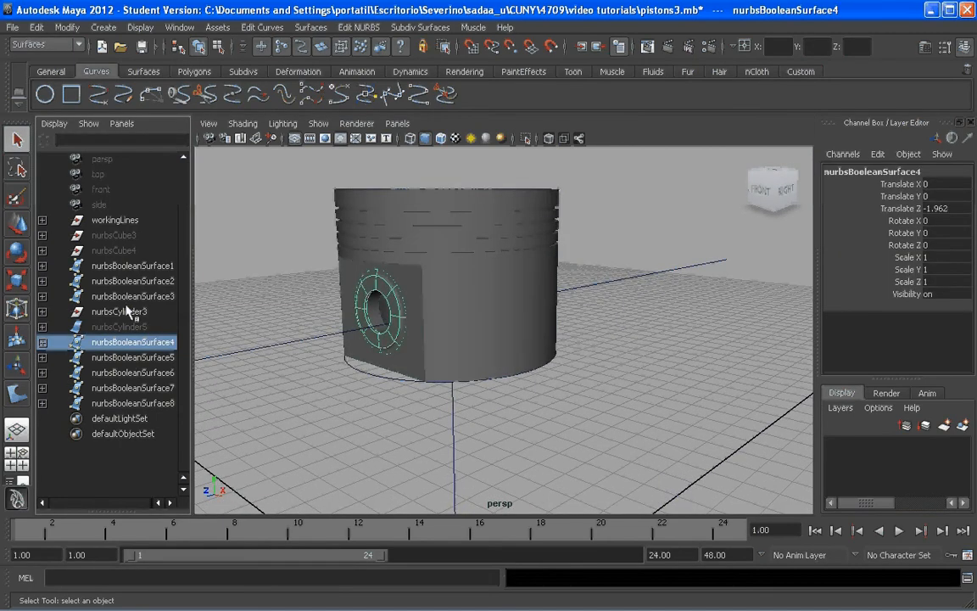
left_click_drag(530, 313, 404, 308, "alt")
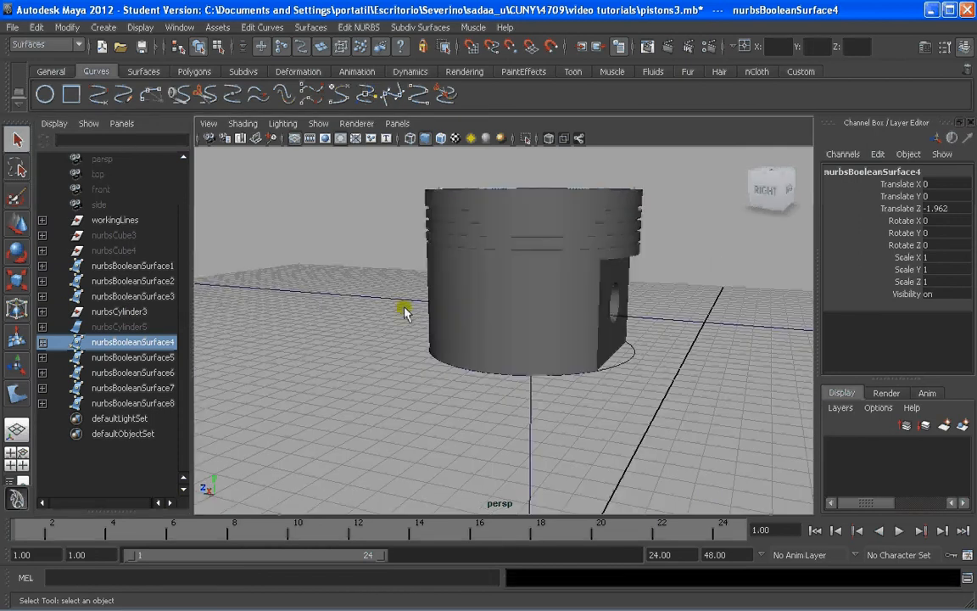
left_click_drag(448, 355, 589, 349, "alt")
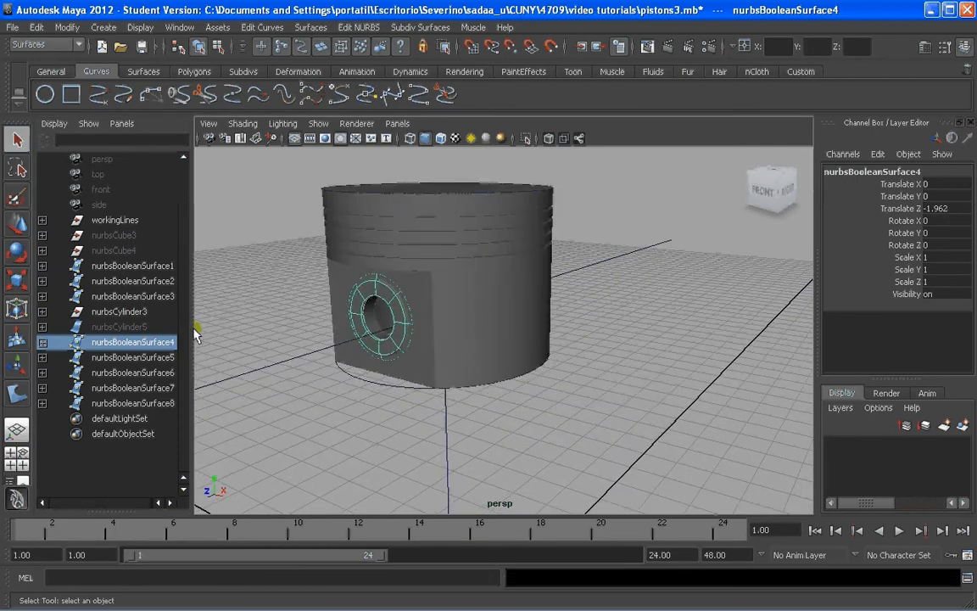
left_click(116, 297, "ctrl")
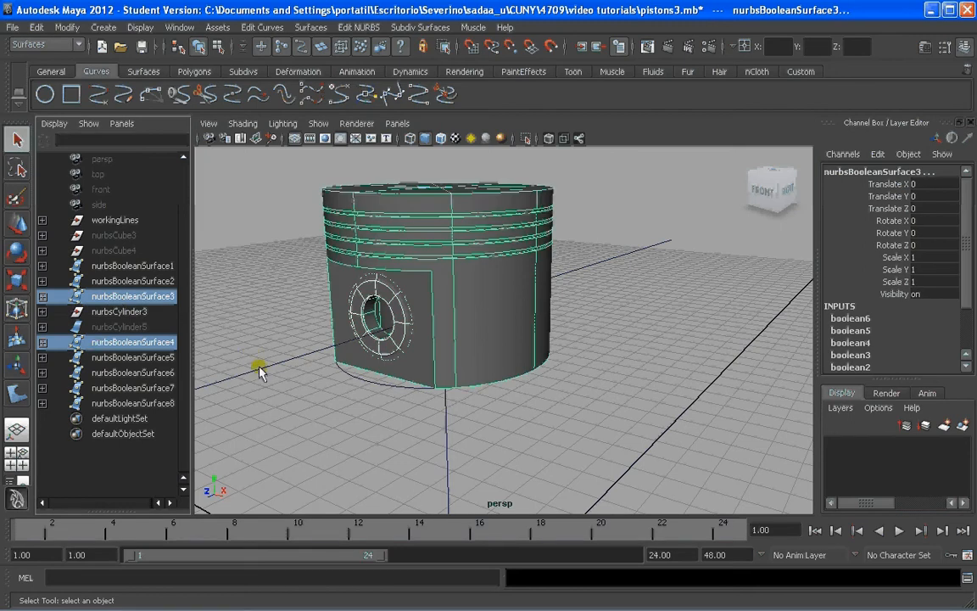
key("ctrl+g")
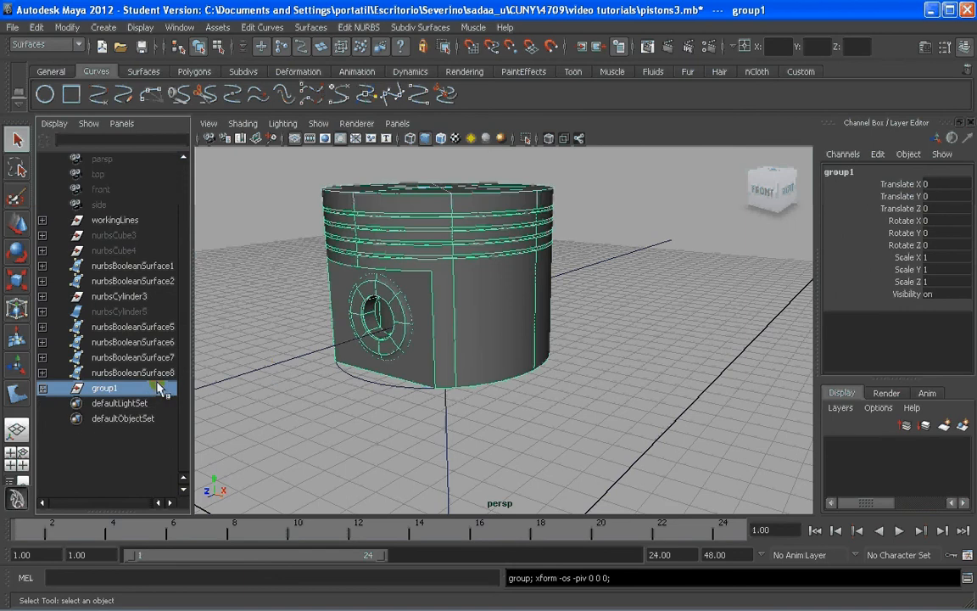
Rename the new piston group as piece1 and hide it
double_click(108, 388)
type("pie")
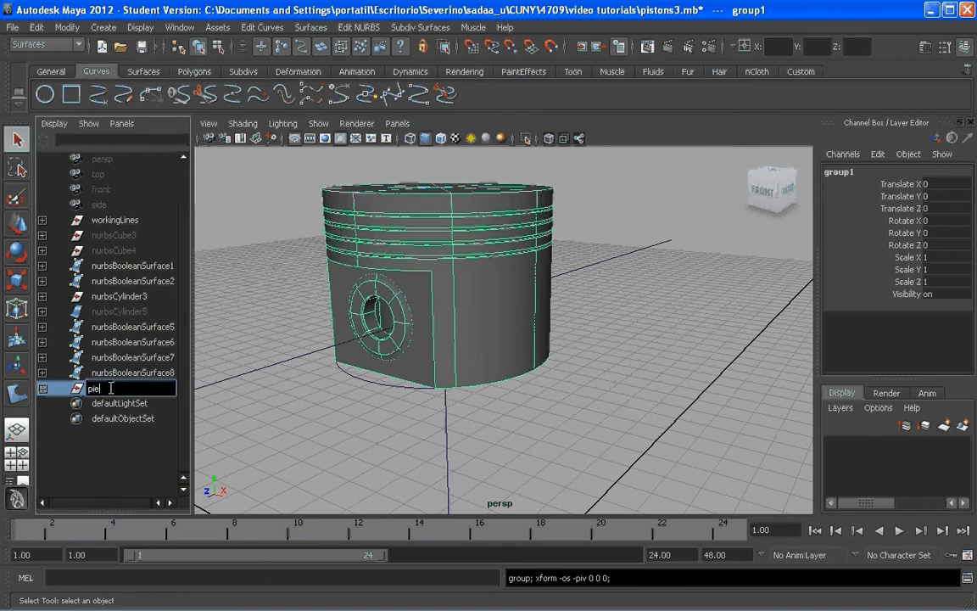
type("ce1")
key("Return")
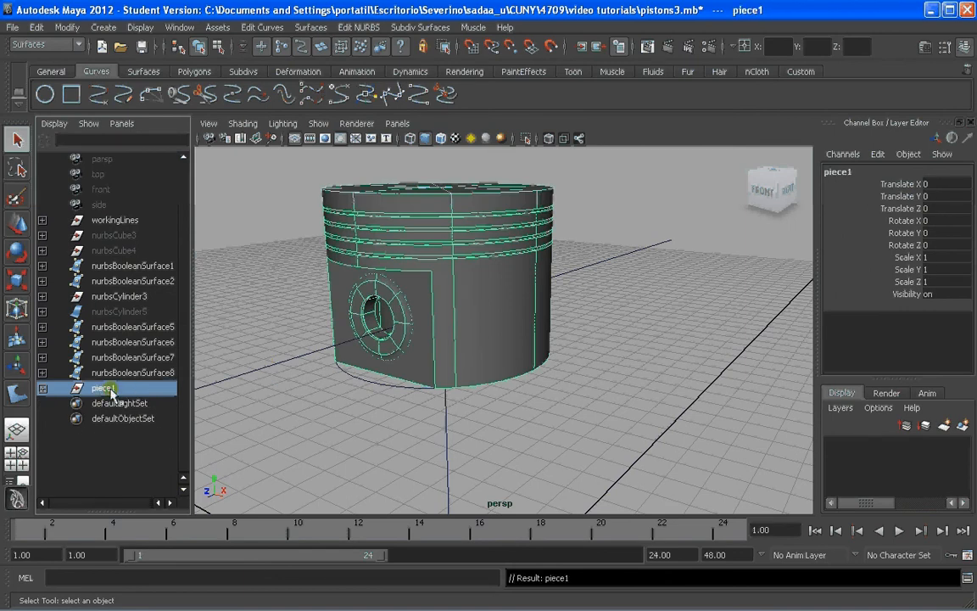
key("ctrl+h")
left_click(444, 399)
Delete the leftover surfaces nurbsBooleanSurface1, 2, 5, 6, 7 and 8
left_click_drag(127, 373, 125, 300)
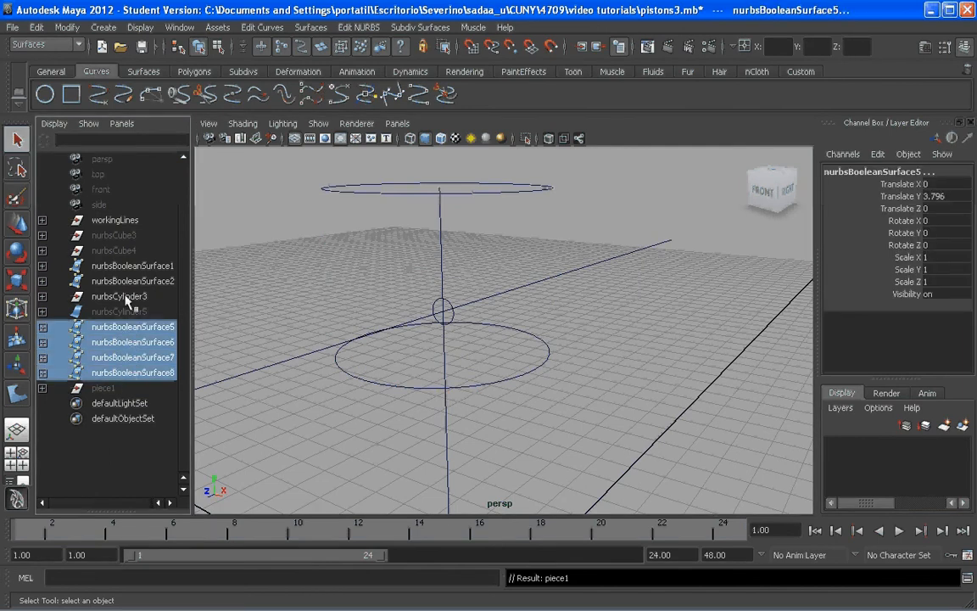
left_click(127, 281, "ctrl")
left_click(127, 266, "ctrl")
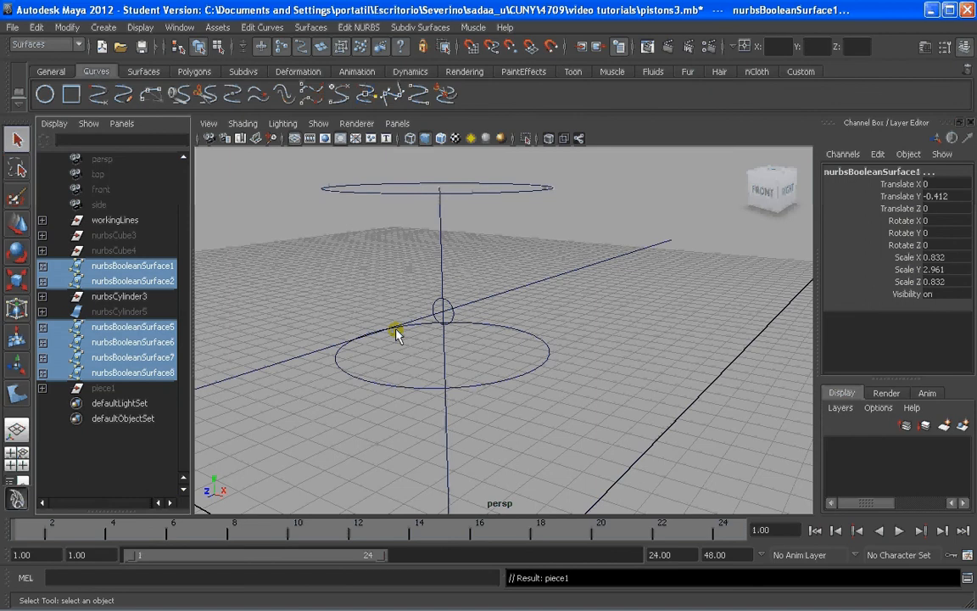
key("Delete")
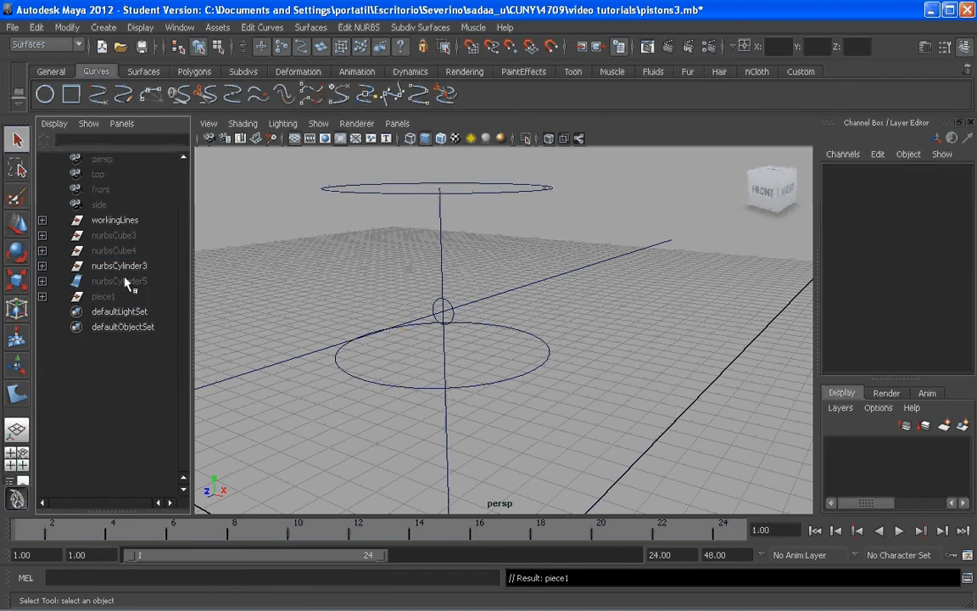
Unhide nurbsCube3, nurbsCube4 and nurbsCylinder5
left_click(117, 251)
left_click(119, 237, "ctrl")
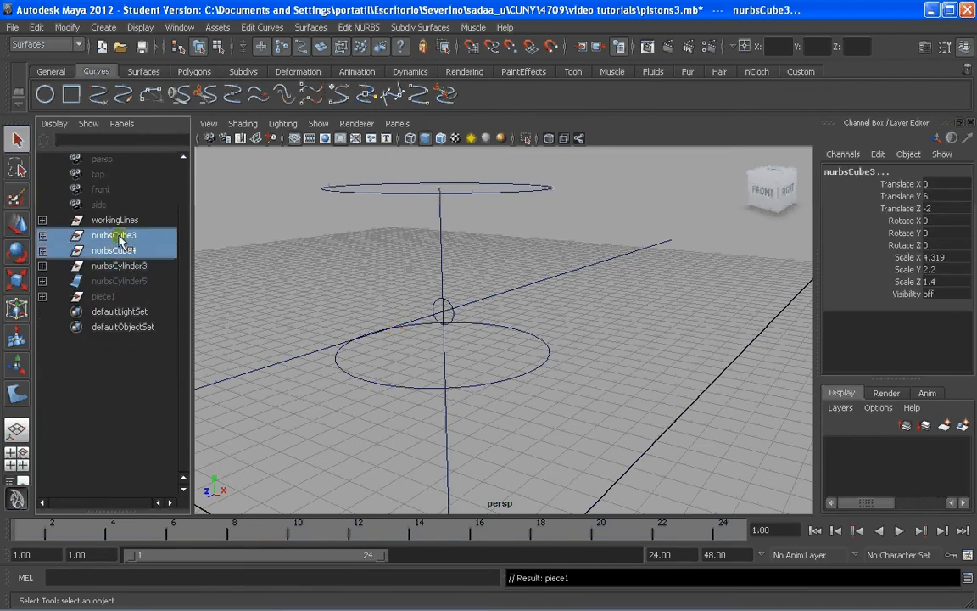
key("shift+h")
left_click_drag(408, 244, 375, 345, "alt")
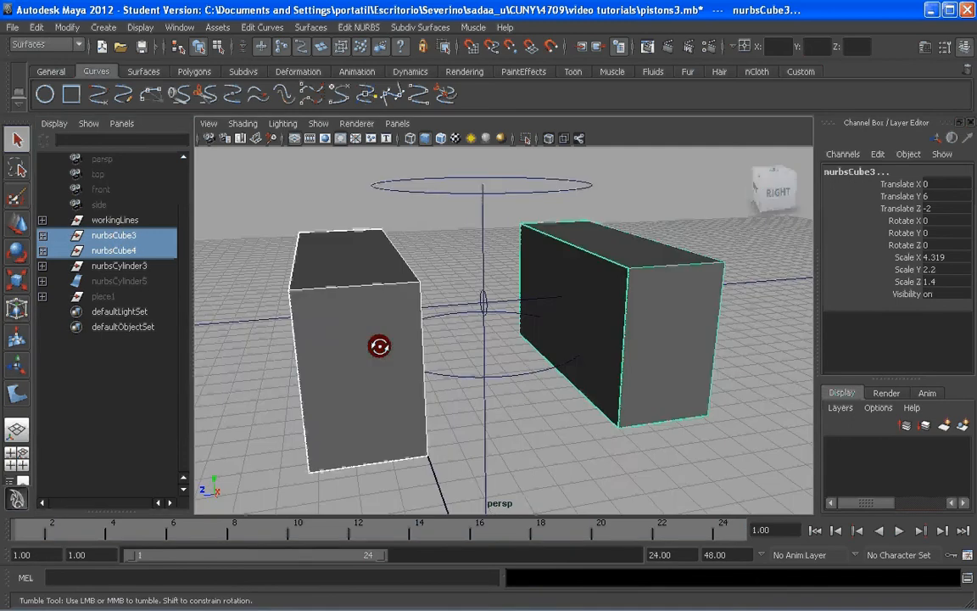
left_click(120, 282)
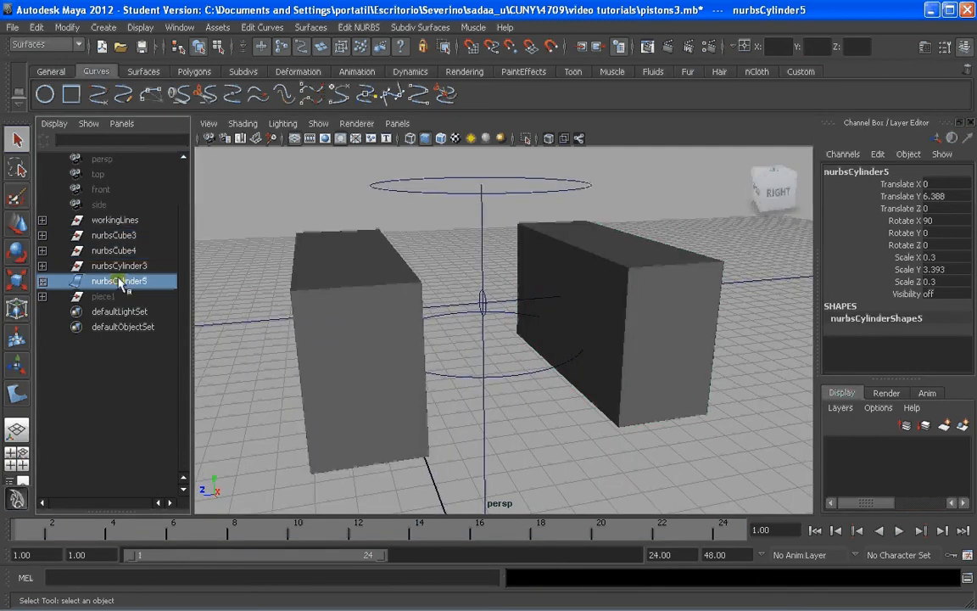
key("shift+h")
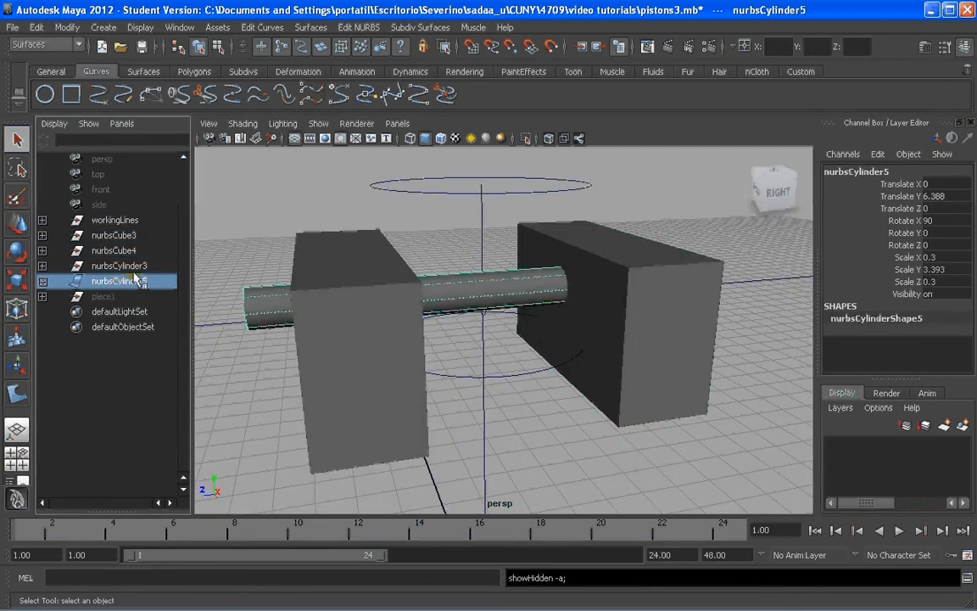
Group nurbsCube3, nurbsCube4, nurbsCylinder3 and nurbsCylinder5 together
left_click(115, 250)
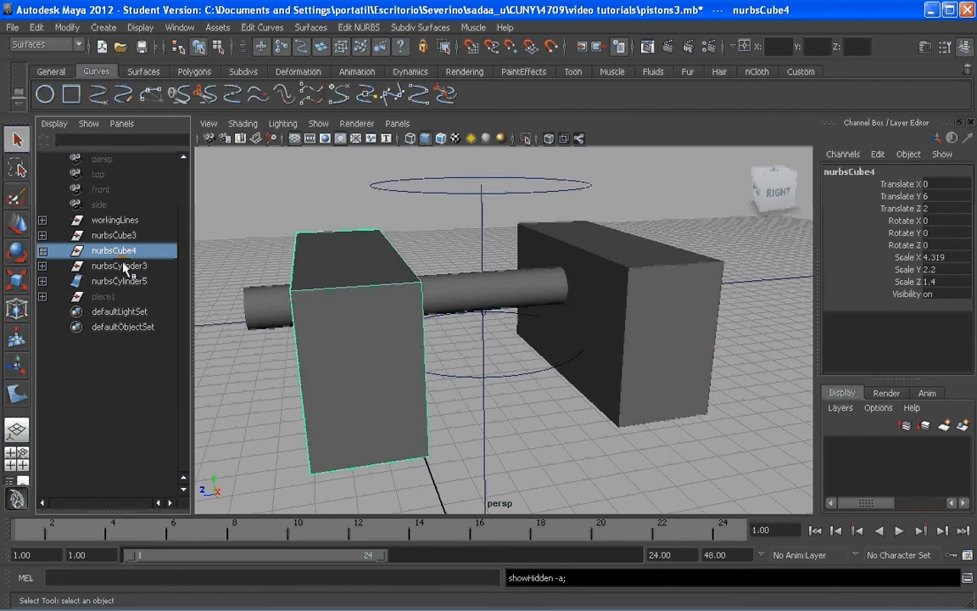
left_click(125, 268, "ctrl")
left_click(124, 269, "ctrl")
left_click(123, 269, "ctrl")
left_click(121, 283, "ctrl")
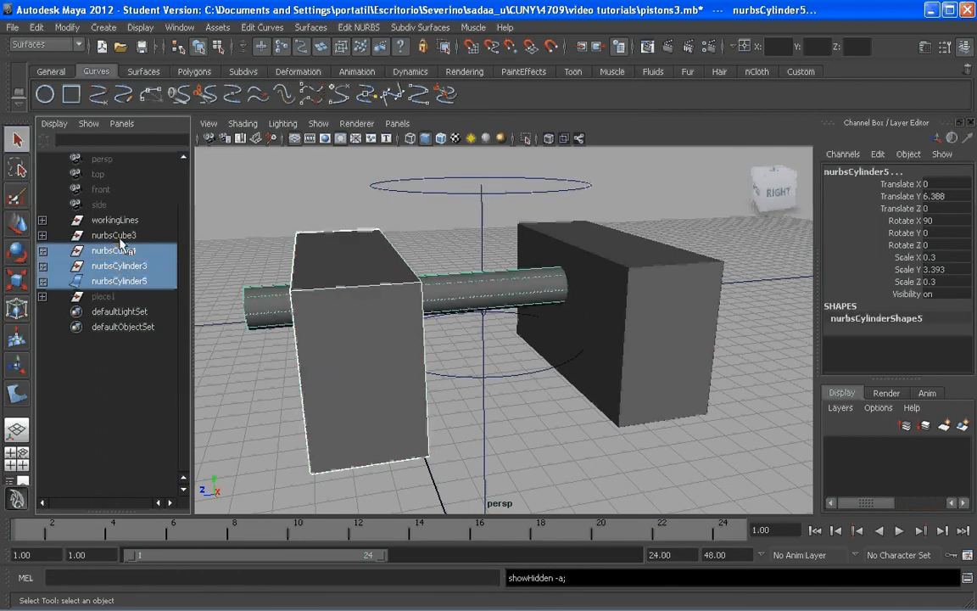
left_click(114, 235, "ctrl")
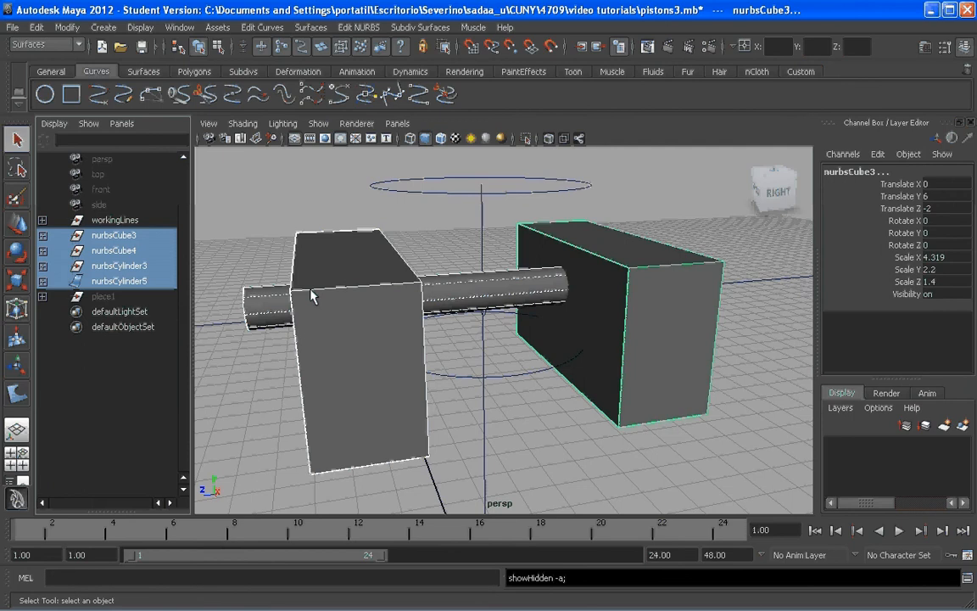
left_click_drag(312, 296, 312, 279, "alt")
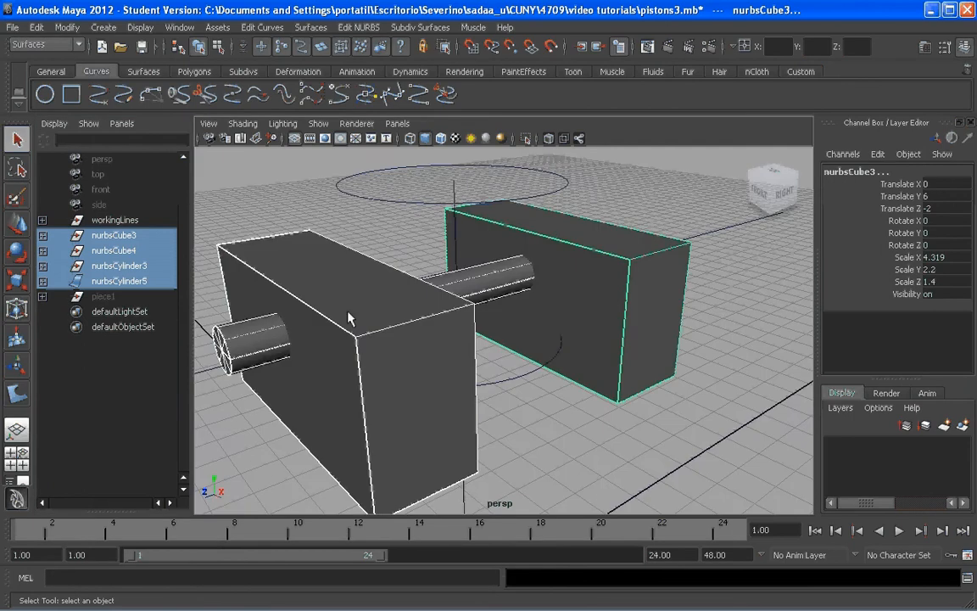
key("ctrl+g")
Rename the group of cubes and cylinders as workingSolids and hide it
double_click(102, 251)
type("w")
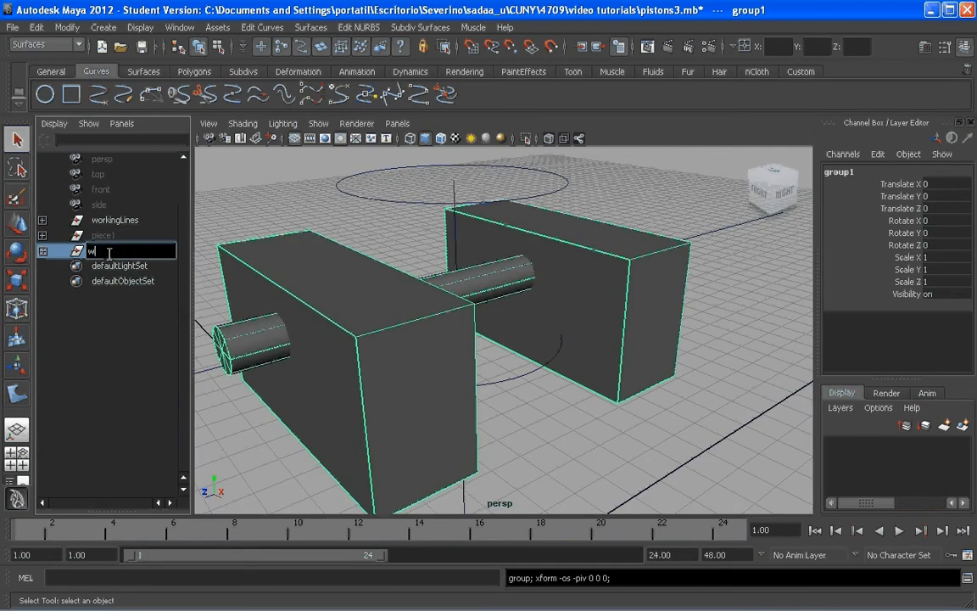
type("orkingSolids")
key("Return")
key("ctrl+h")
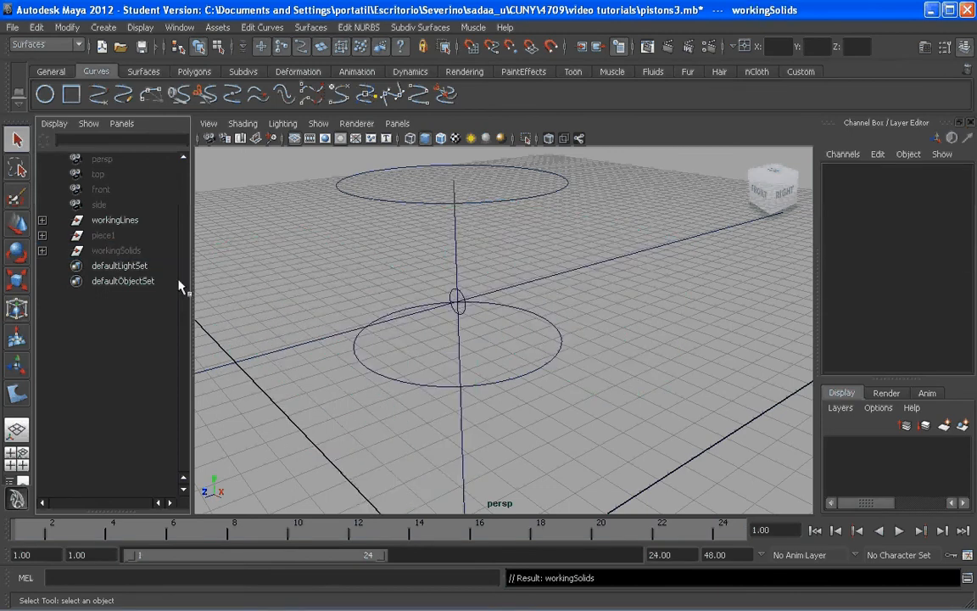
Examine the concentric working circles around the origin in the perspective view
scroll(526, 368, "down", 3)
scroll(569, 389, "down", 3)
left_click(560, 403)
left_click_drag(561, 405, 553, 464, "alt")
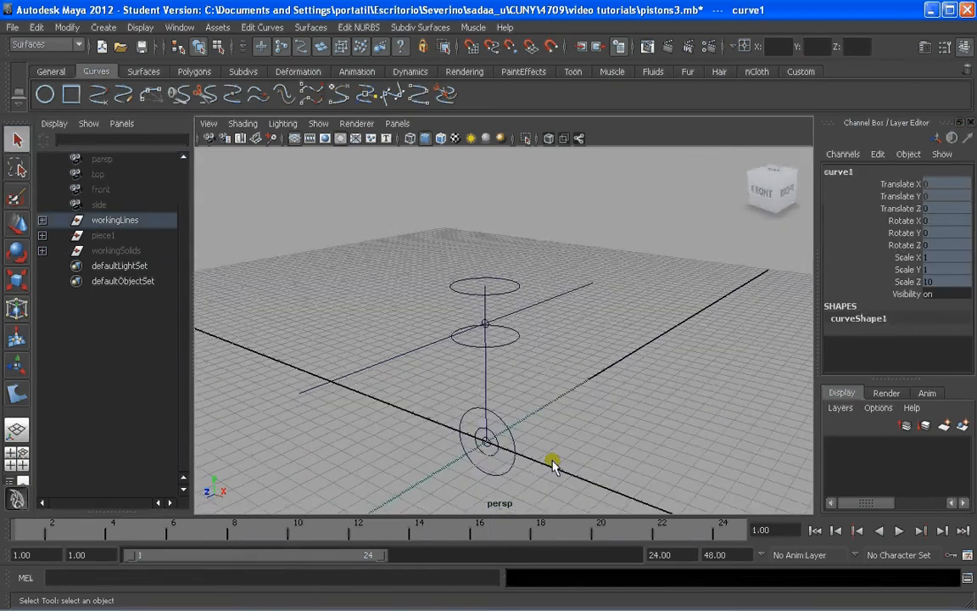
middle_click_drag(553, 464, 526, 380, "alt")
scroll(526, 380, "up", 2)
left_click_drag(526, 379, 515, 393, "alt")
middle_click_drag(515, 393, 491, 369, "alt")
scroll(491, 369, "up", 3)
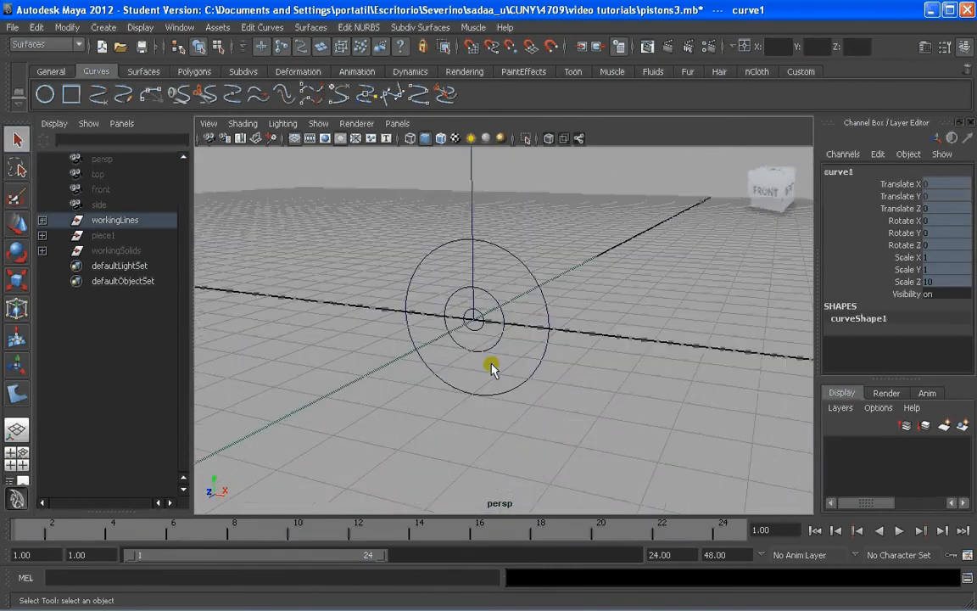
left_click_drag(491, 364, 502, 397, "alt")
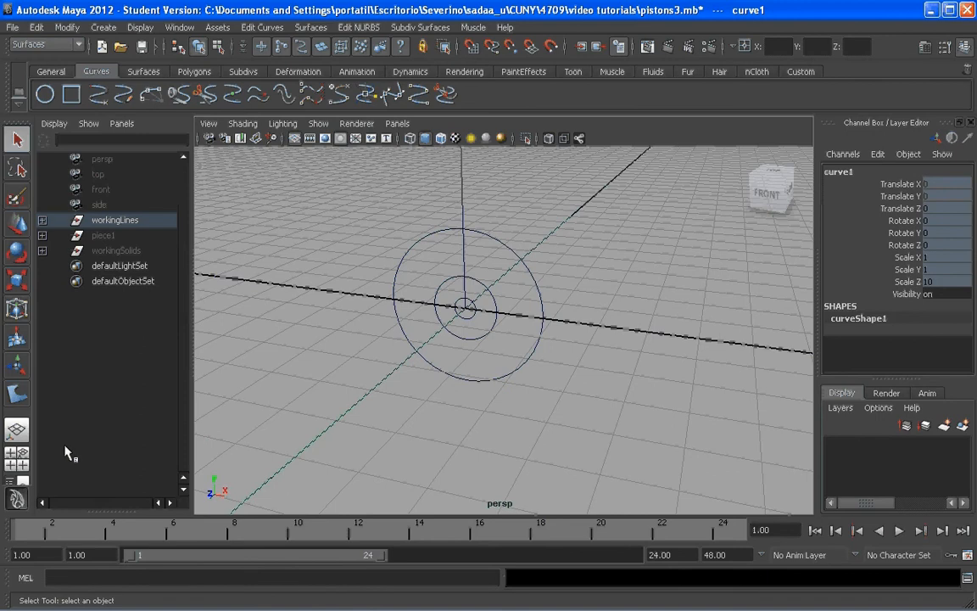
Switch to the four-view layout and enlarge the front view, framing it closely on the concentric circles
left_click(16, 458)
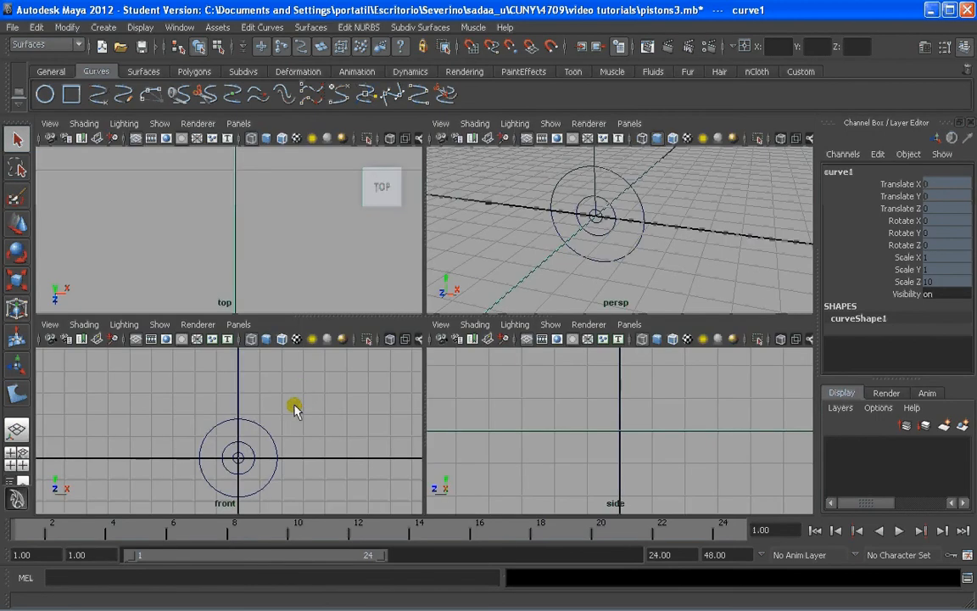
left_click(296, 407)
left_click_drag(339, 318, 338, 198)
left_click_drag(425, 328, 638, 356)
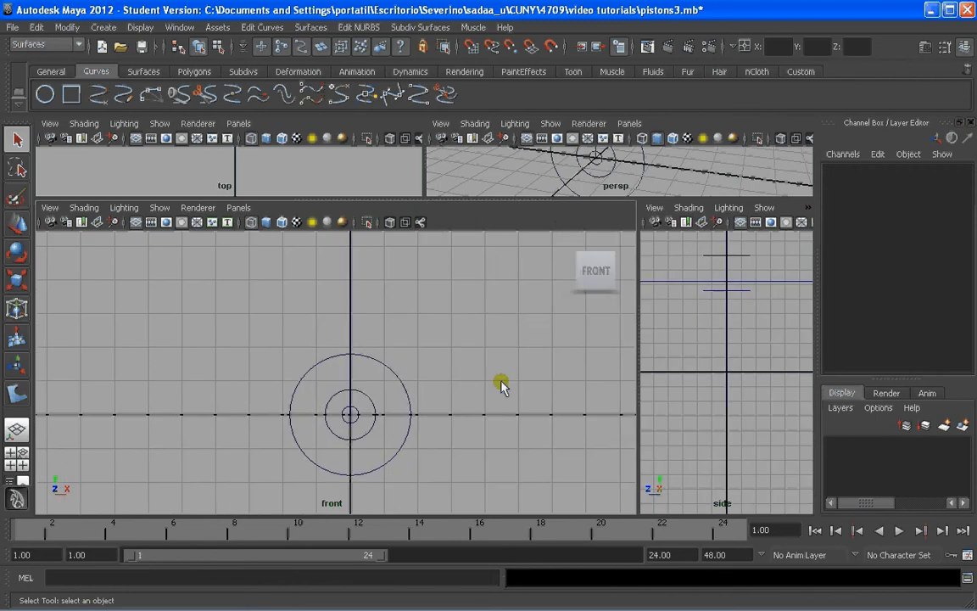
middle_click_drag(501, 381, 461, 358, "alt")
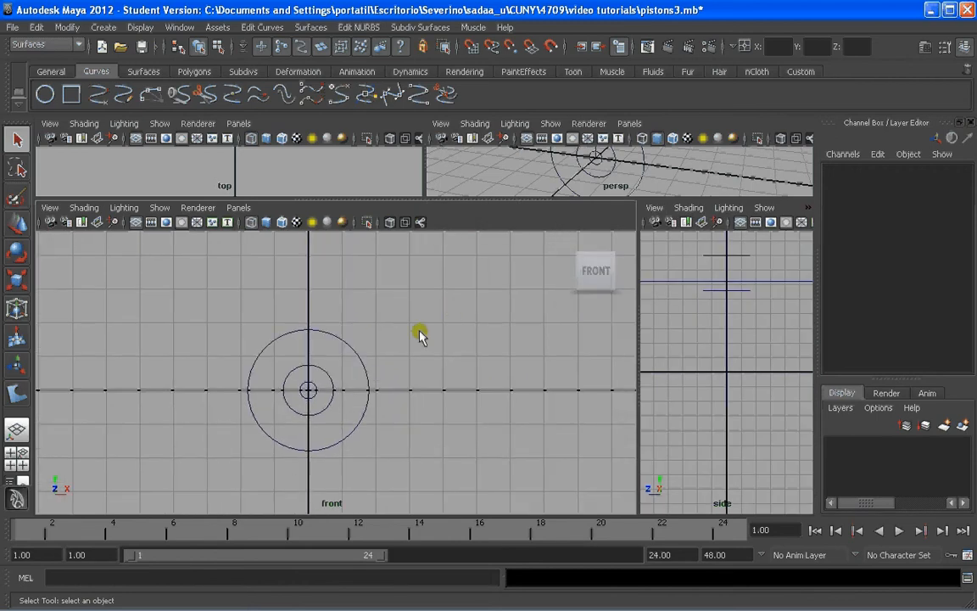
scroll(356, 356, "up", 1)
middle_click_drag(334, 374, 419, 320, "alt")
scroll(371, 342, "up", 1)
scroll(399, 301, "up", 1)
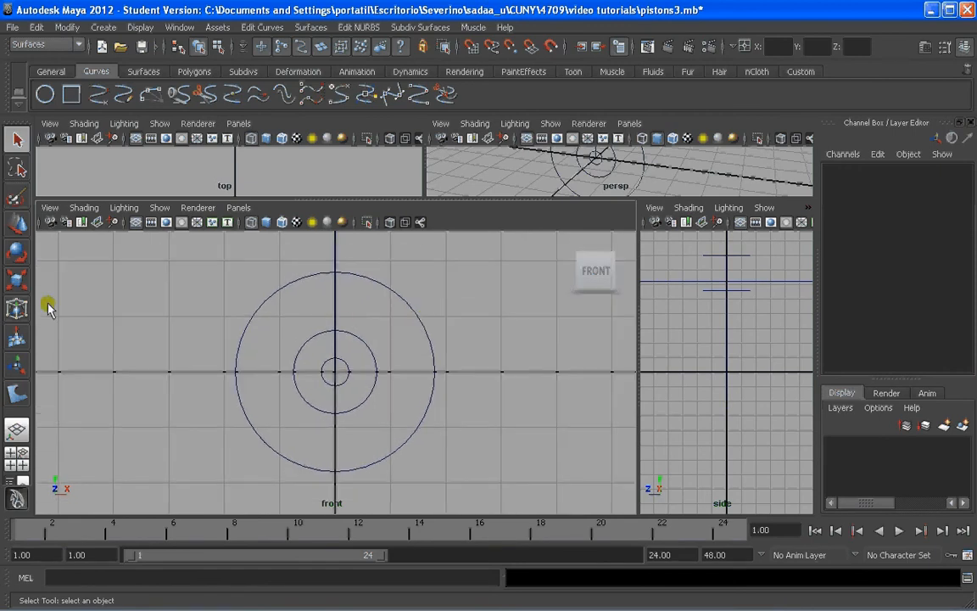
Create a NURBS circle at the origin and rotate it 90 degrees about X to face the front view
left_click(44, 94)
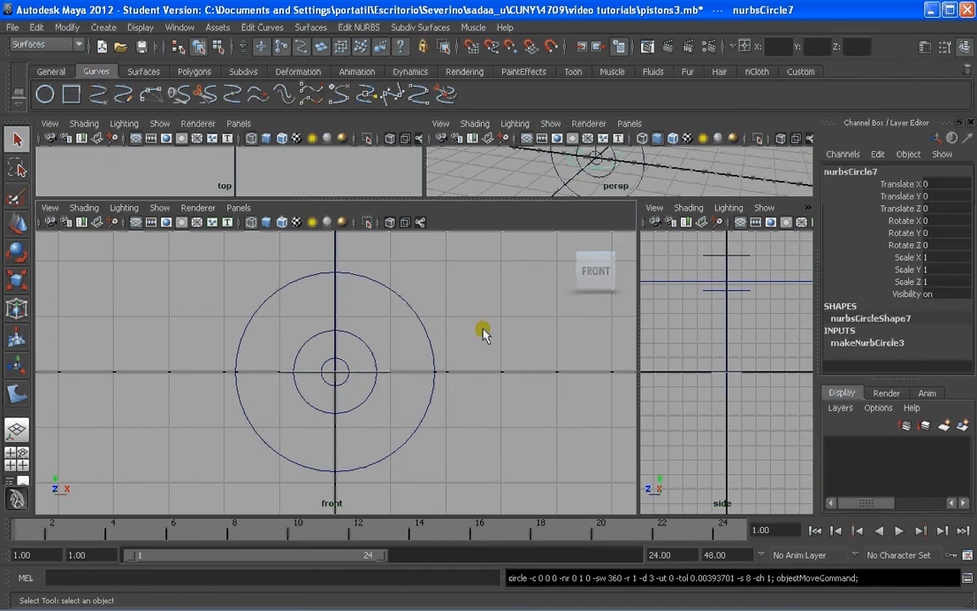
middle_click_drag(441, 366, 440, 374, "alt")
key("e")
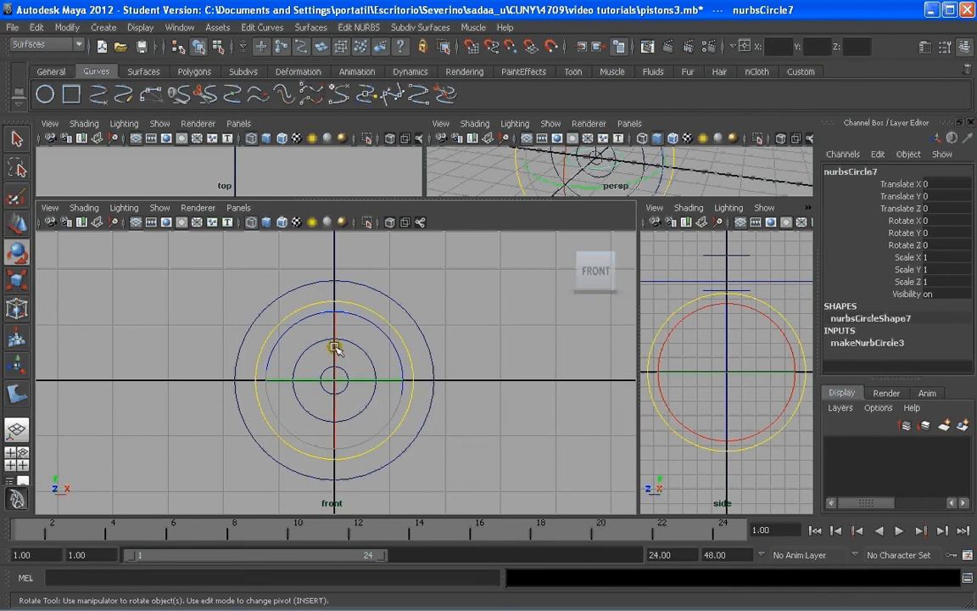
left_click_drag(335, 348, 327, 424)
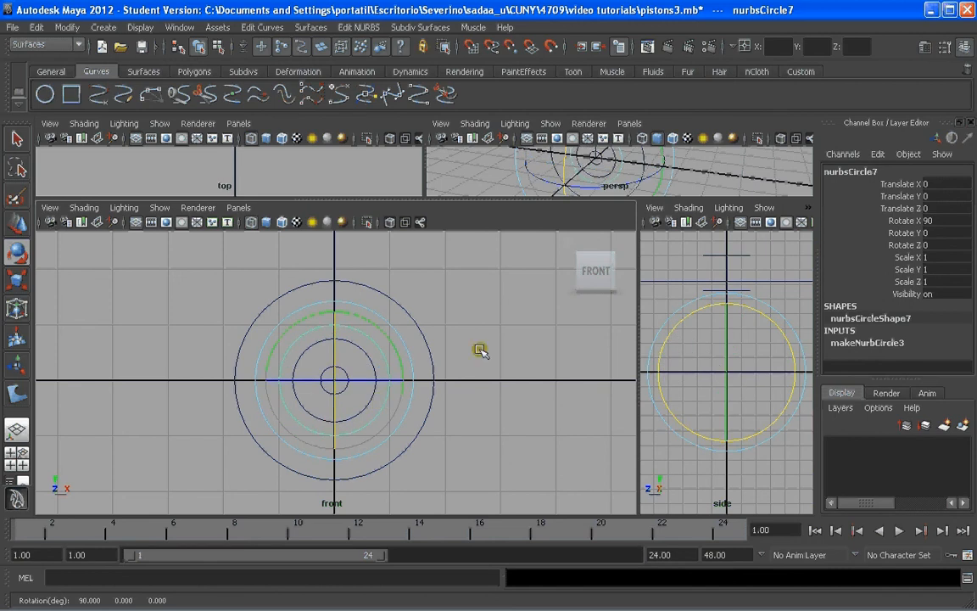
Set the new circle's Scale Z and Scale X to 0.75
left_click(938, 281)
type("0.75")
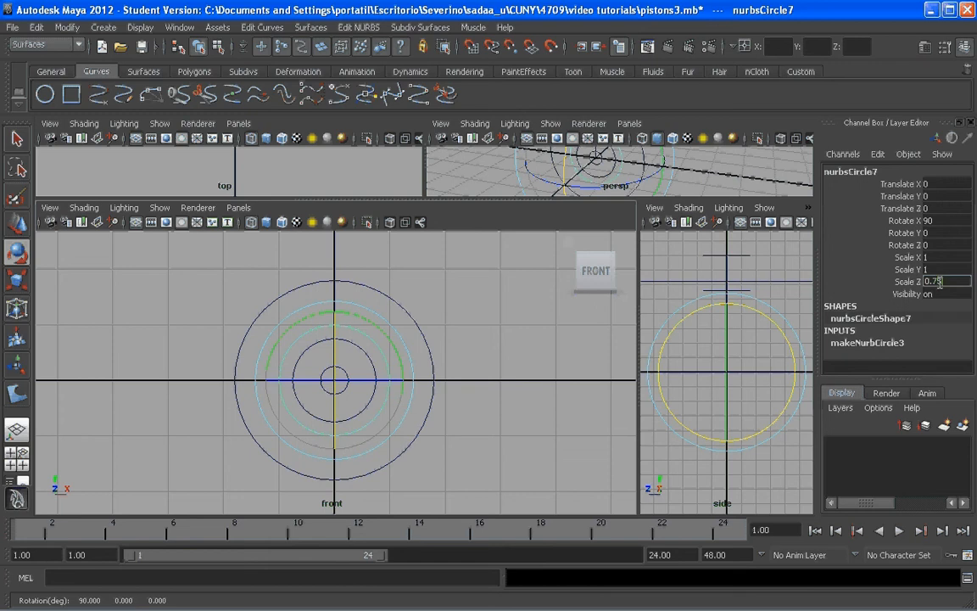
key("Return")
left_click(936, 257)
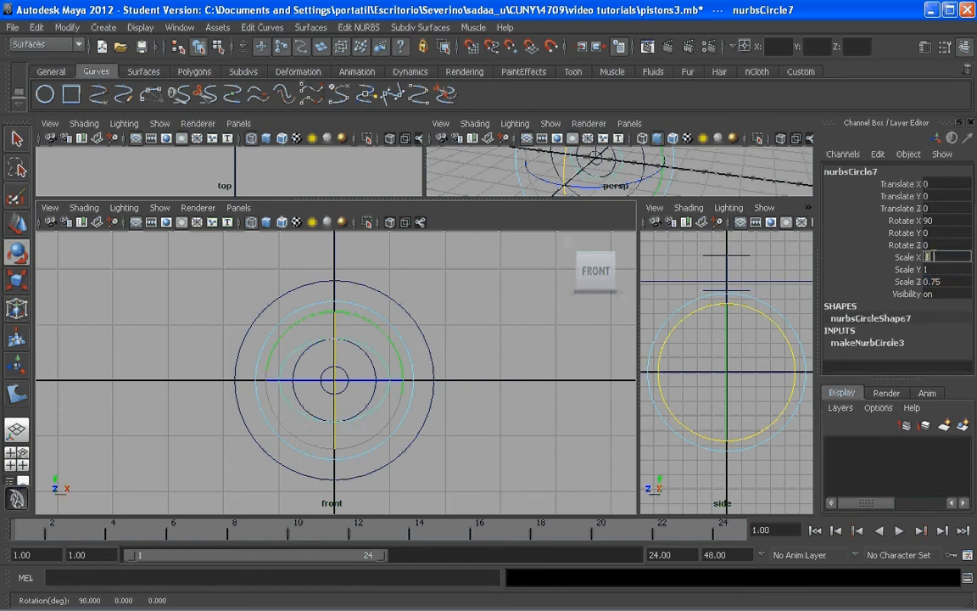
type("0.75")
key("Return")
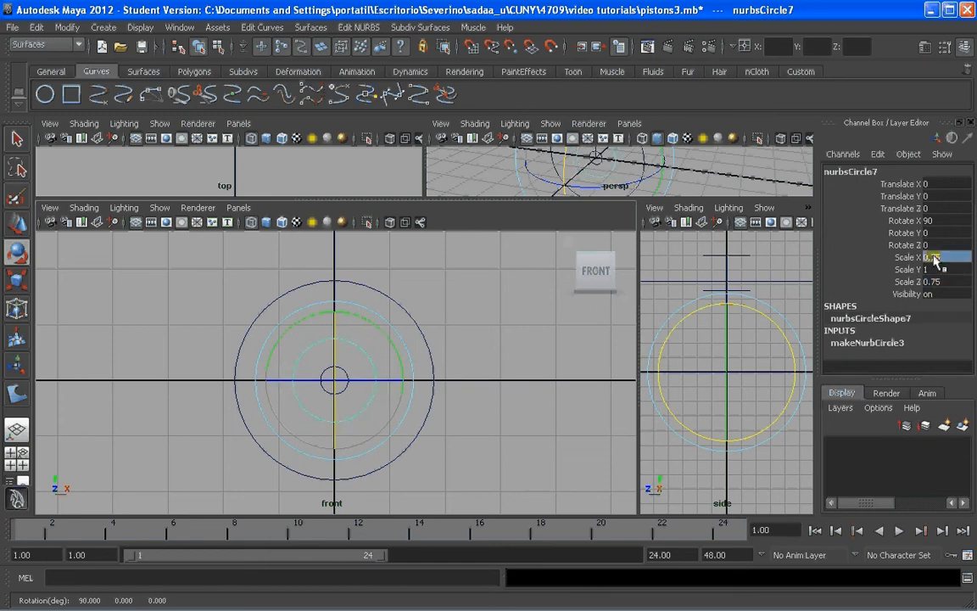
Move the 0.75-scale circle up to Translate Y 1 and set its Sweep to 90 to make a quarter arc
key("w")
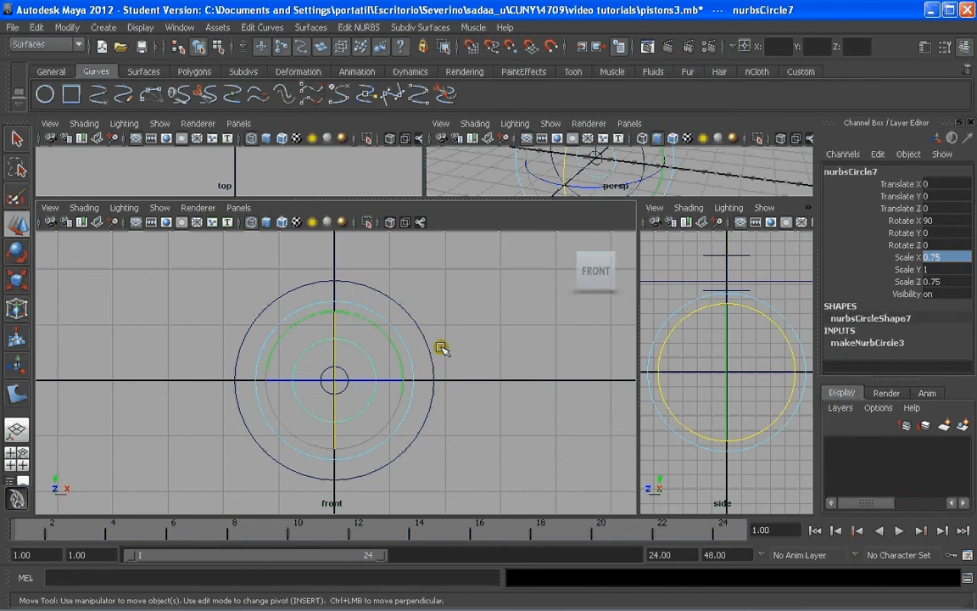
left_click_drag(335, 360, 335, 326)
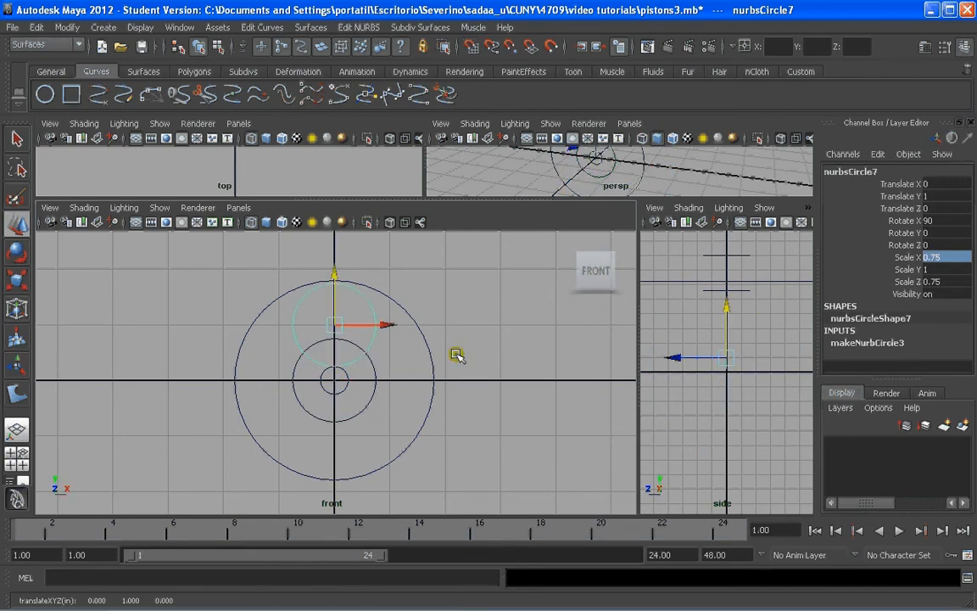
left_click(929, 342)
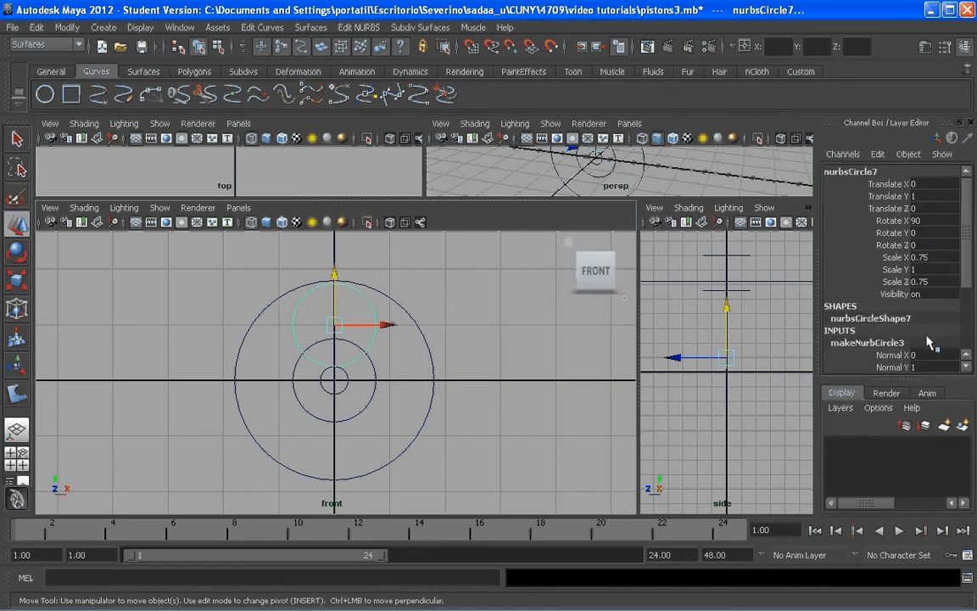
scroll(853, 256, "down", 3)
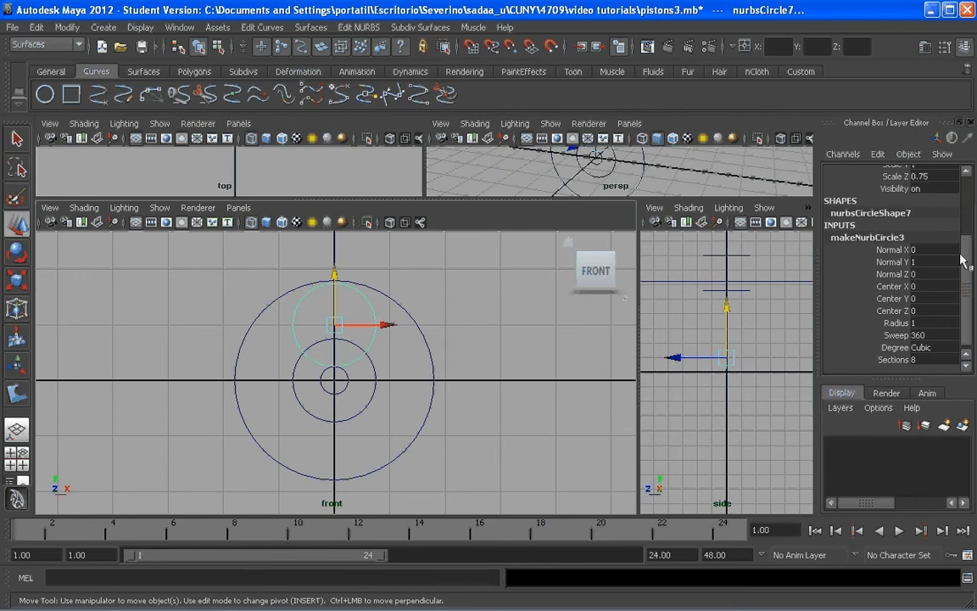
scroll(937, 332, "down", 1)
left_click(896, 331)
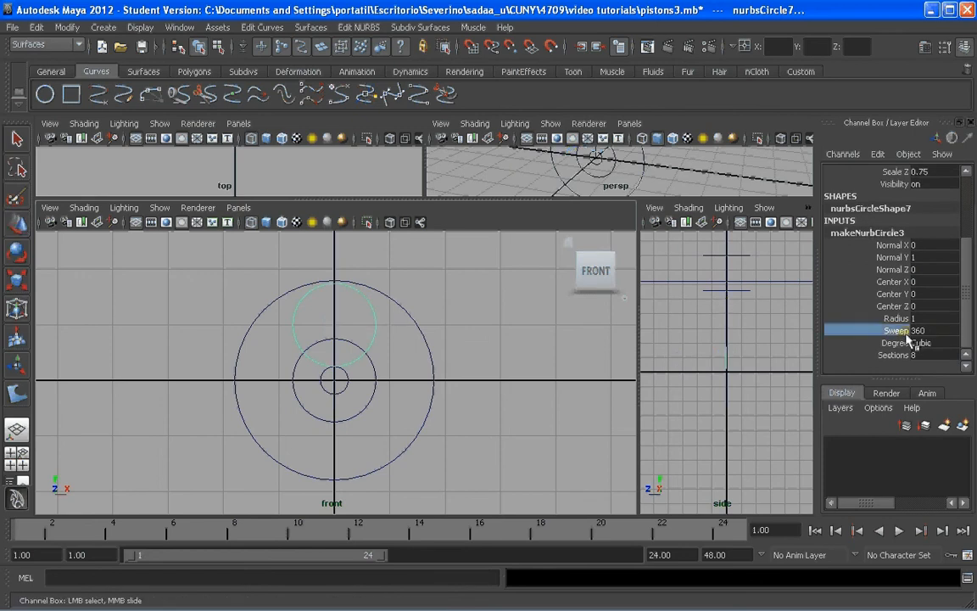
middle_click_drag(891, 335, 458, 333)
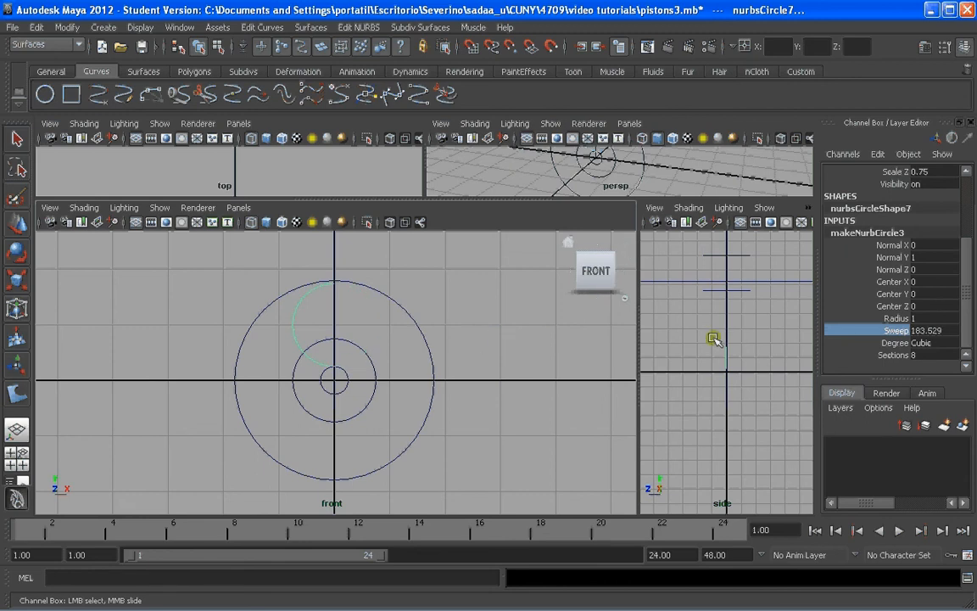
double_click(928, 331)
type("90")
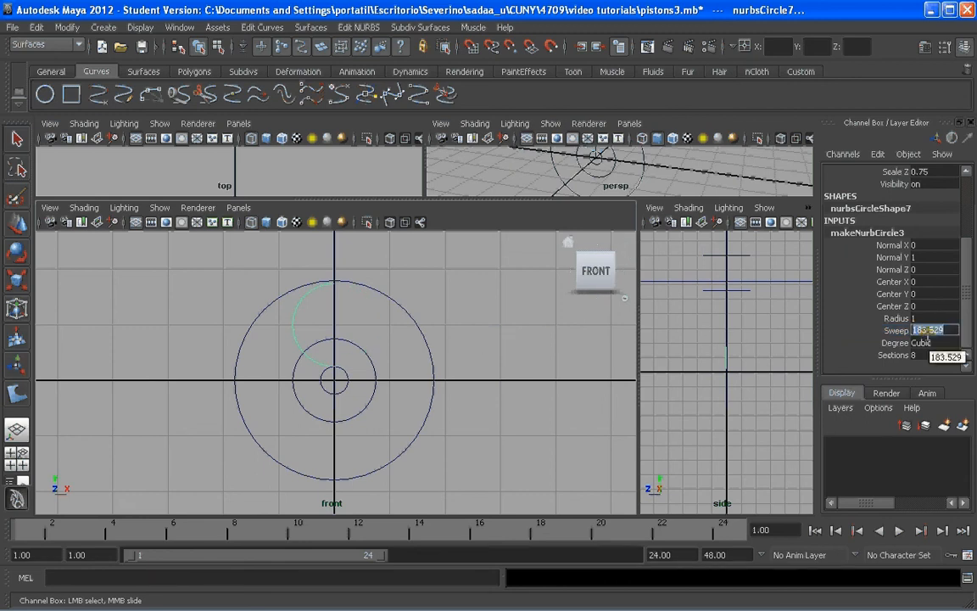
key("Return")
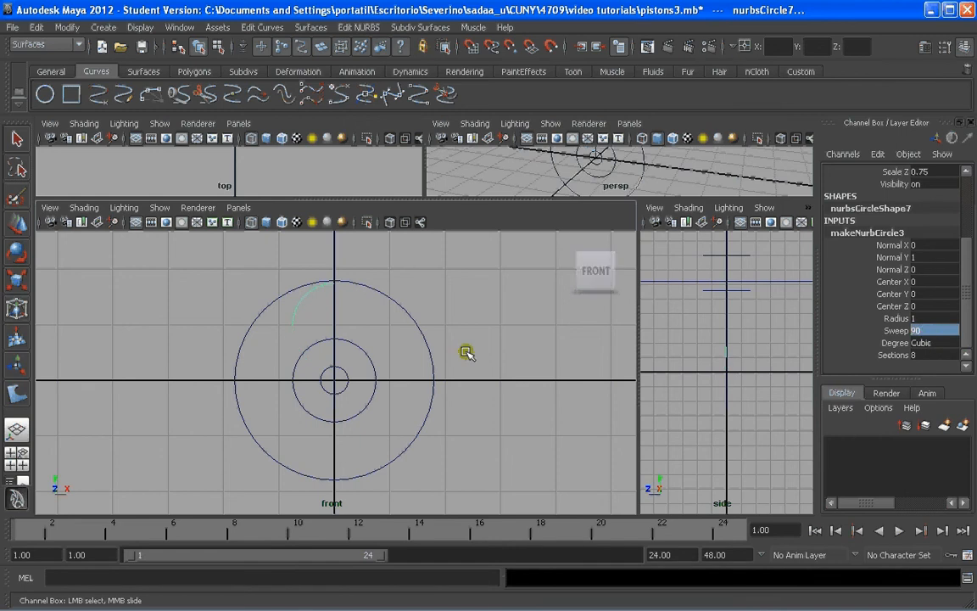
Rotate the quarter arc to Rotate Z -90 so it curves from the vertical axis toward positive X
key("e")
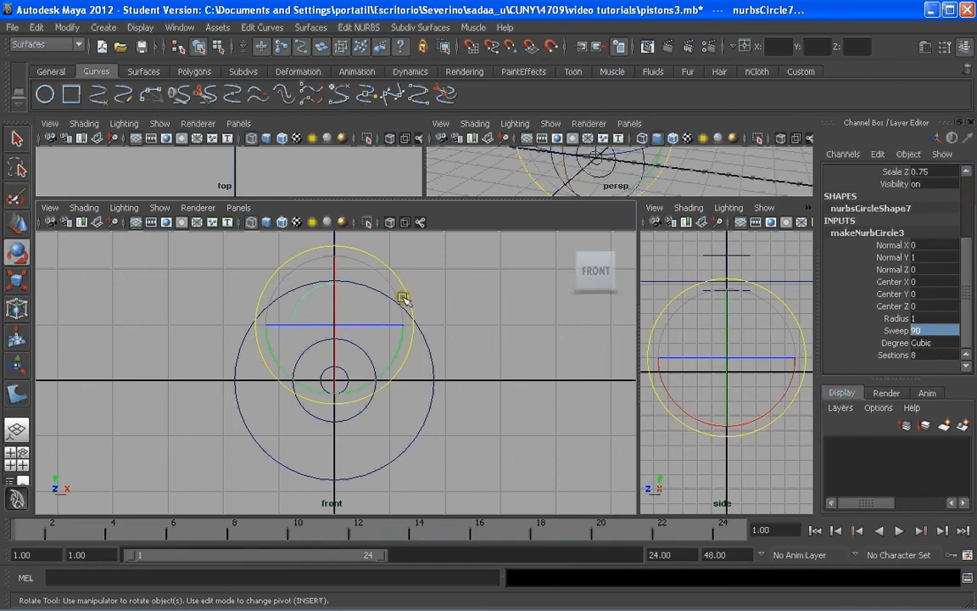
left_click_drag(399, 285, 437, 375)
left_click(434, 370)
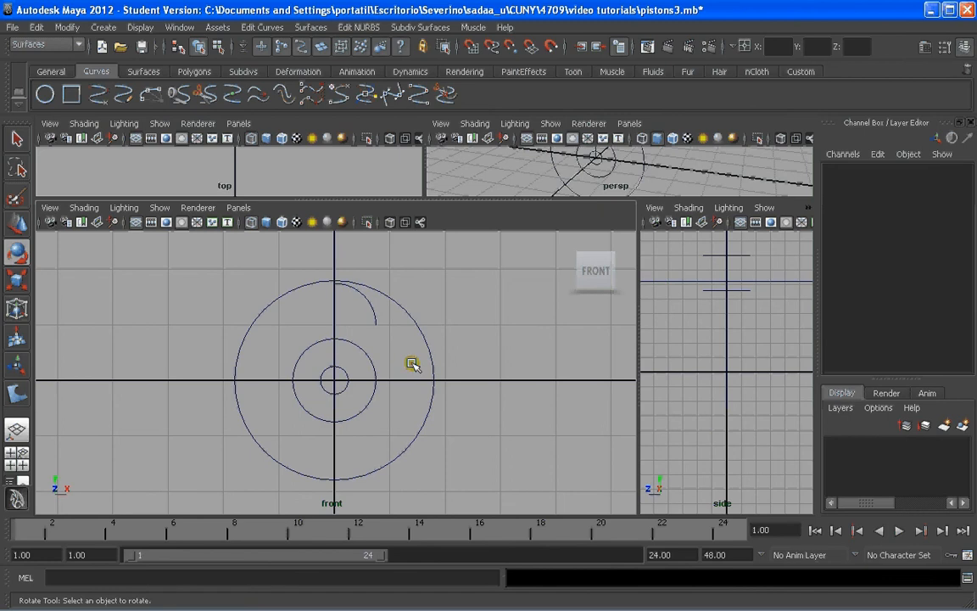
scroll(387, 333, "up", 1)
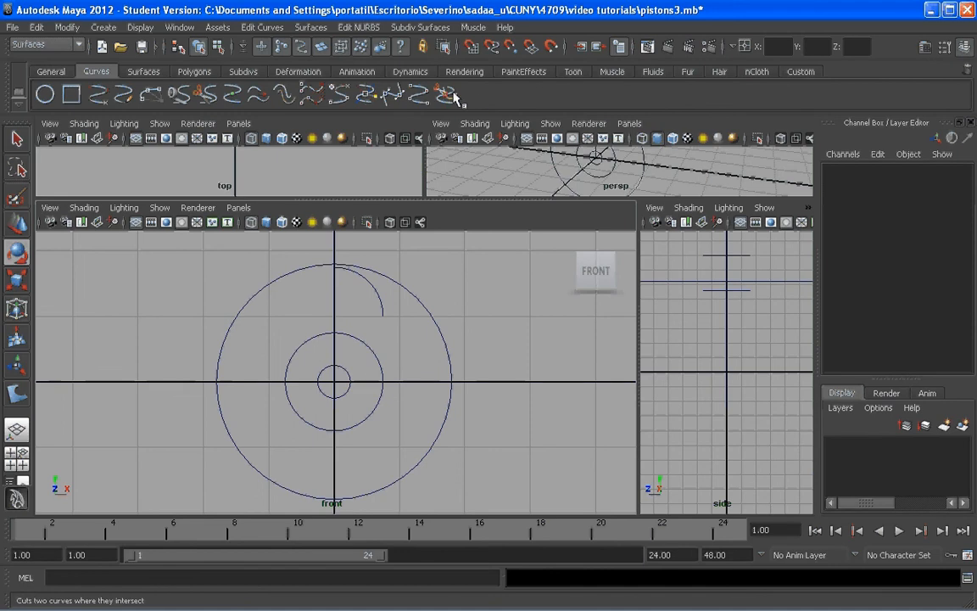
left_click(103, 27)
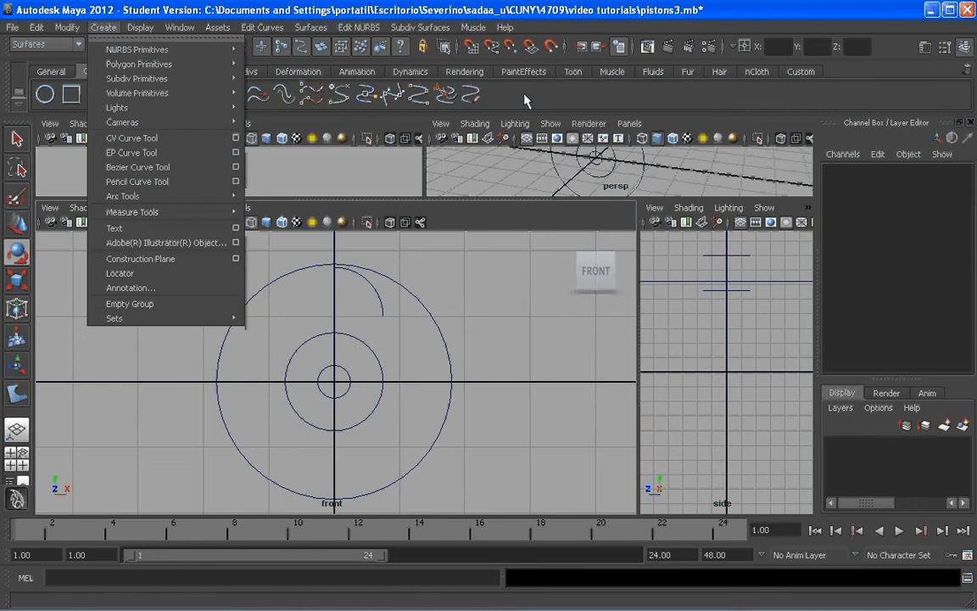
left_click(473, 96)
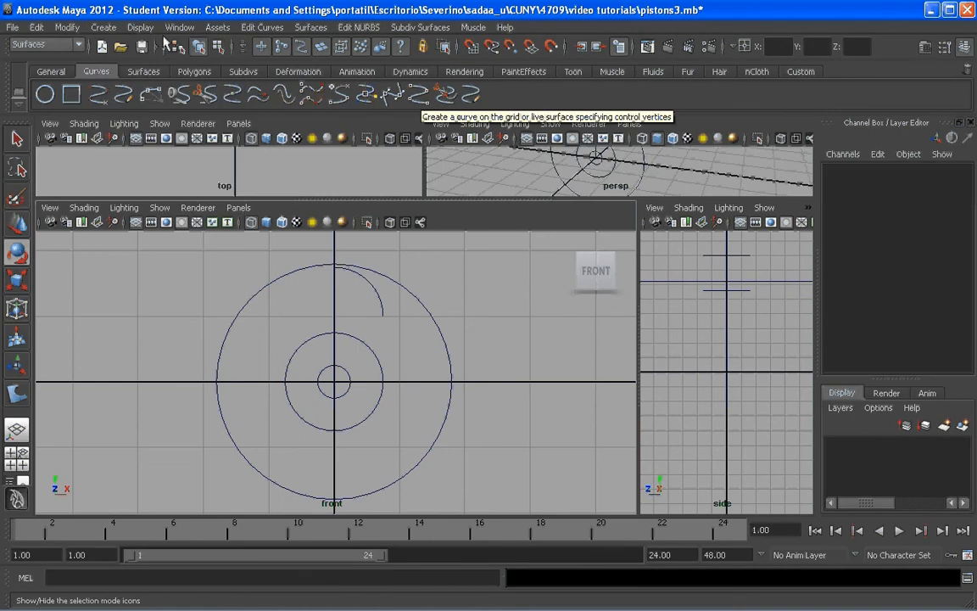
left_click(104, 27)
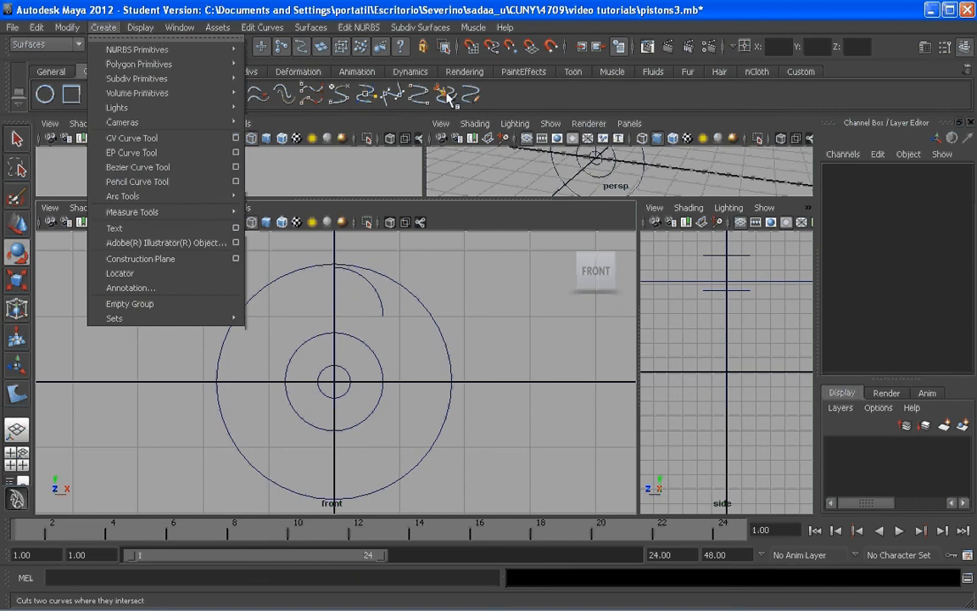
left_click(262, 28)
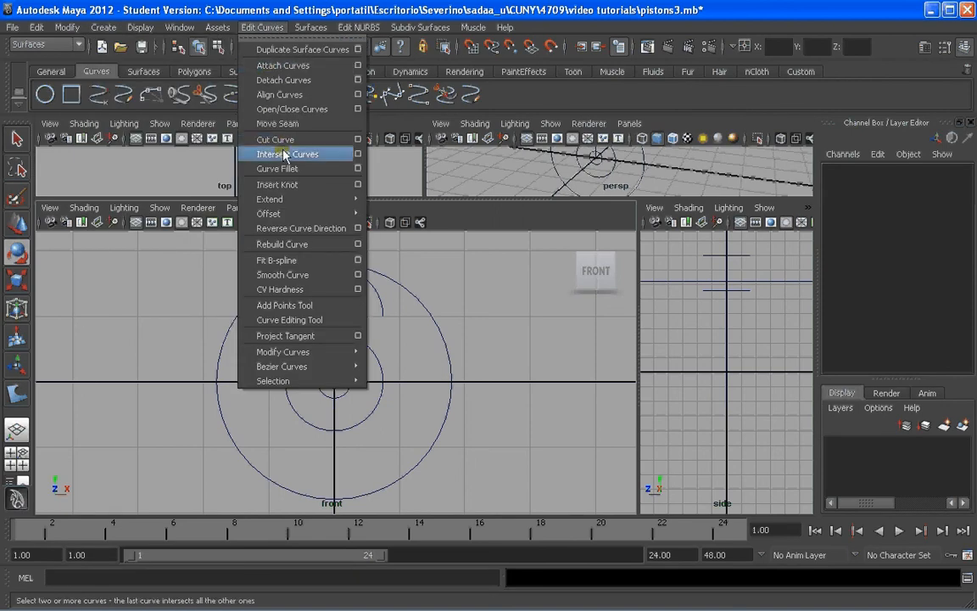
left_click(532, 96)
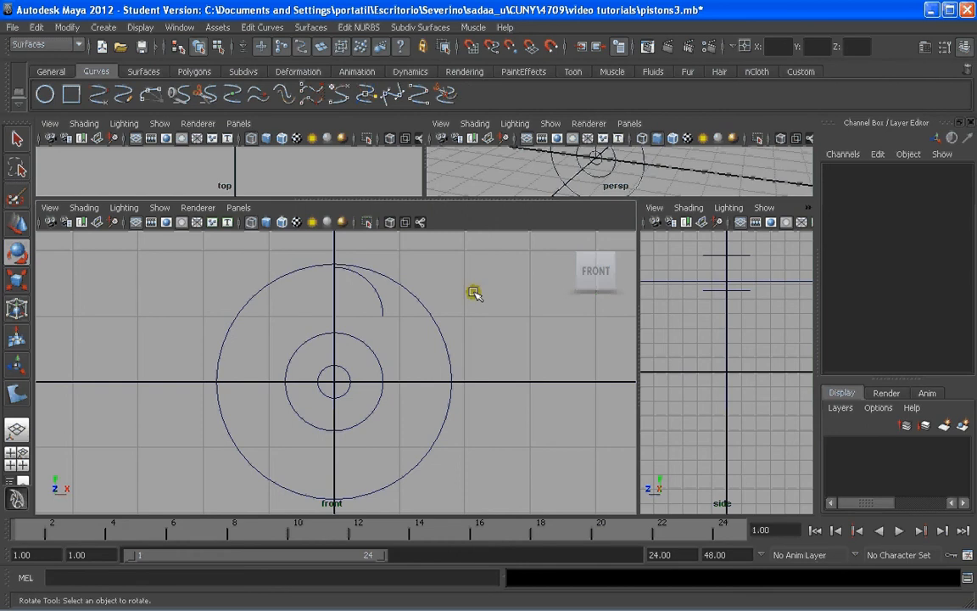
Draw a four-point straight-segment CV curve from the arc's lower end down past the inner circle, diagonally outward, and down beyond the outer circle
left_click(419, 96)
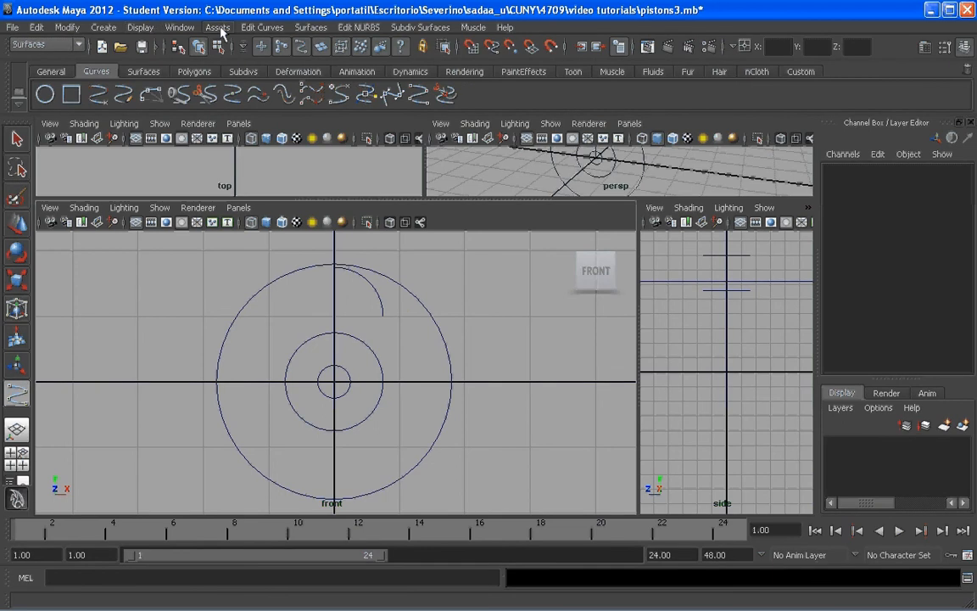
left_click(142, 27)
mouse_move(108, 33)
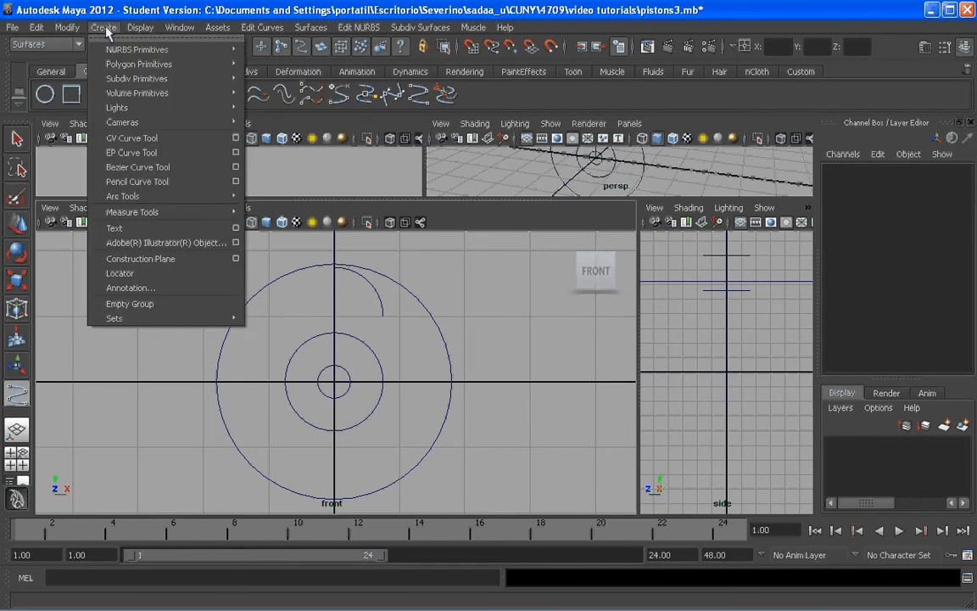
left_click(131, 138)
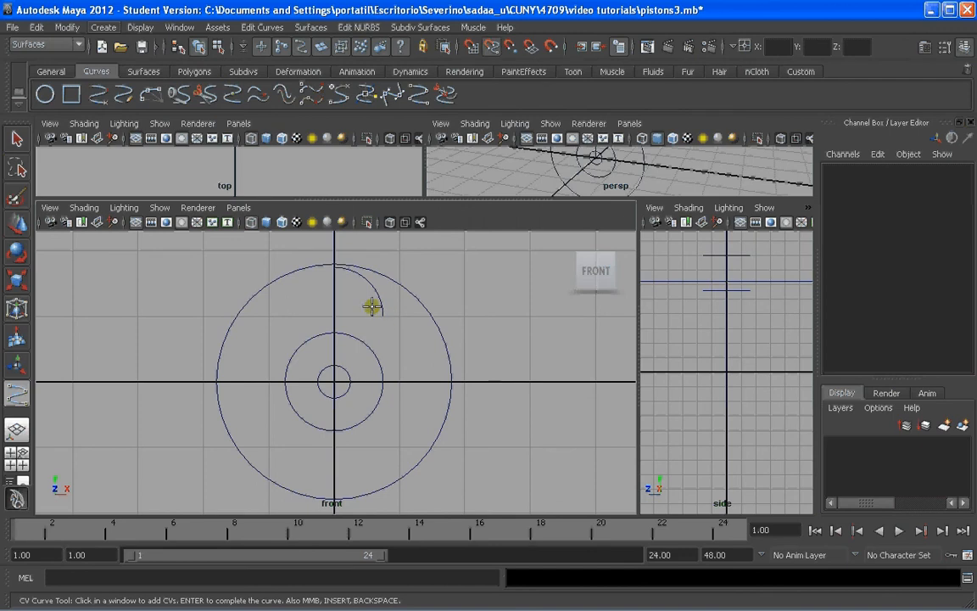
left_click(380, 298)
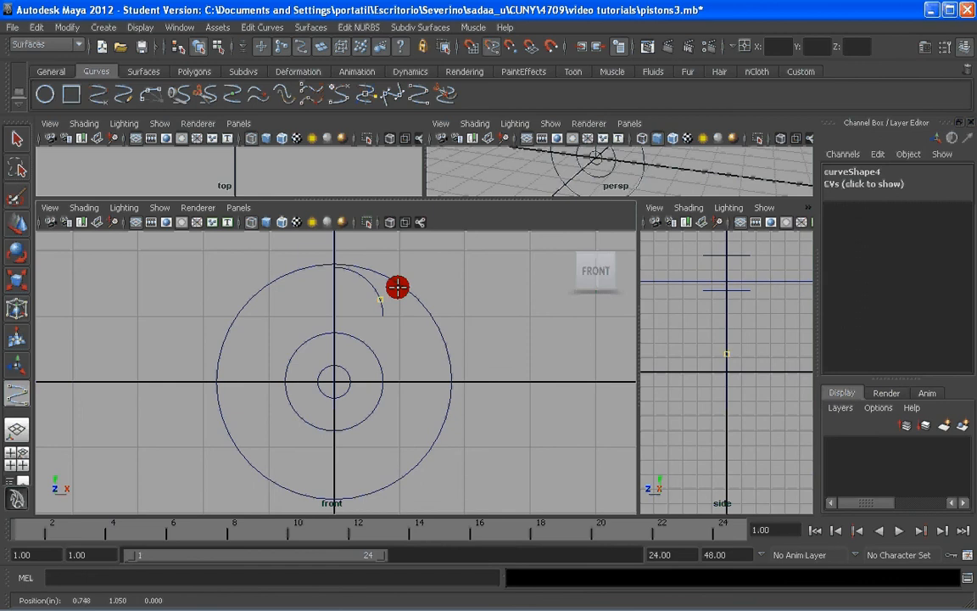
left_click_drag(398, 287, 404, 324)
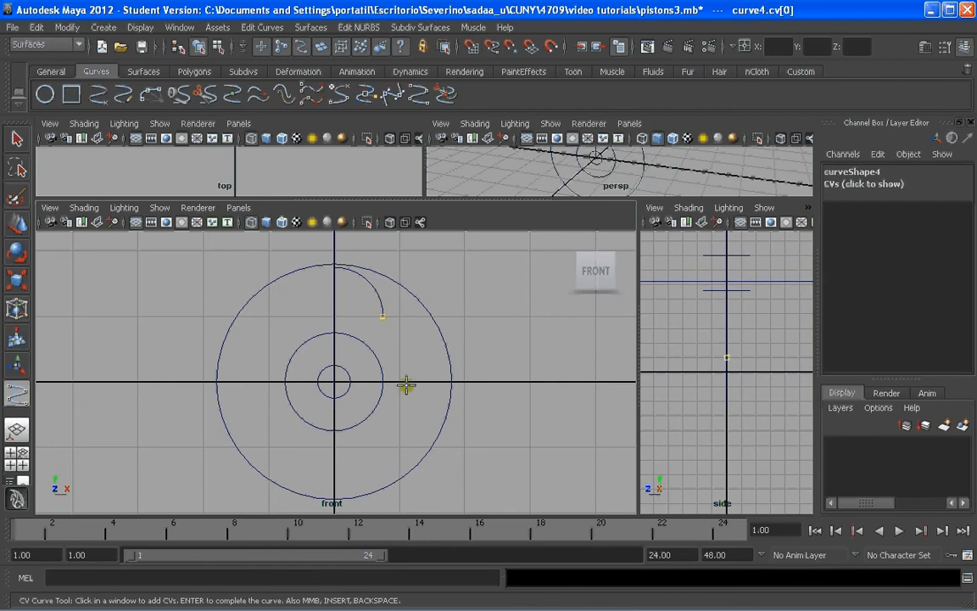
left_click(385, 429)
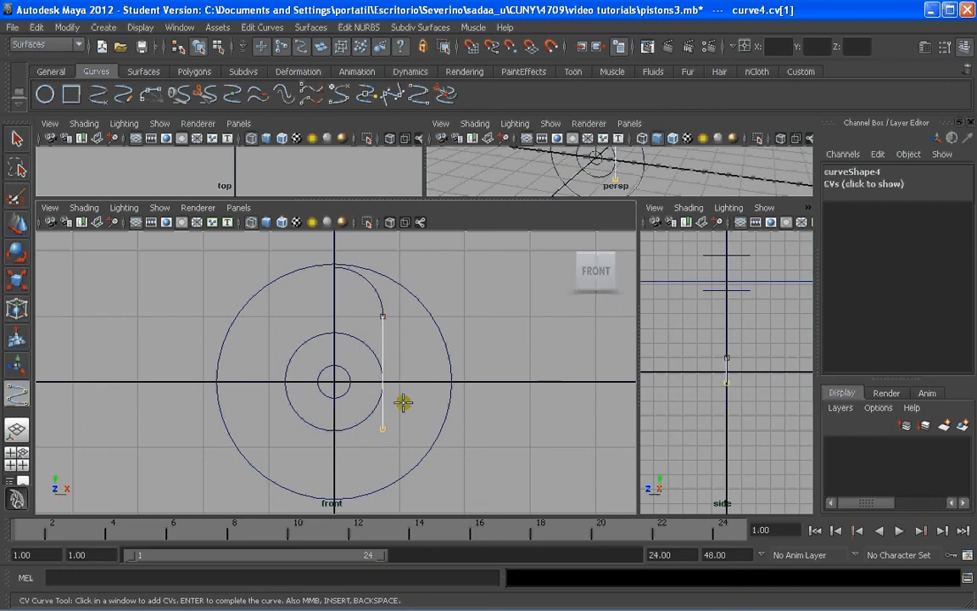
left_click(410, 443)
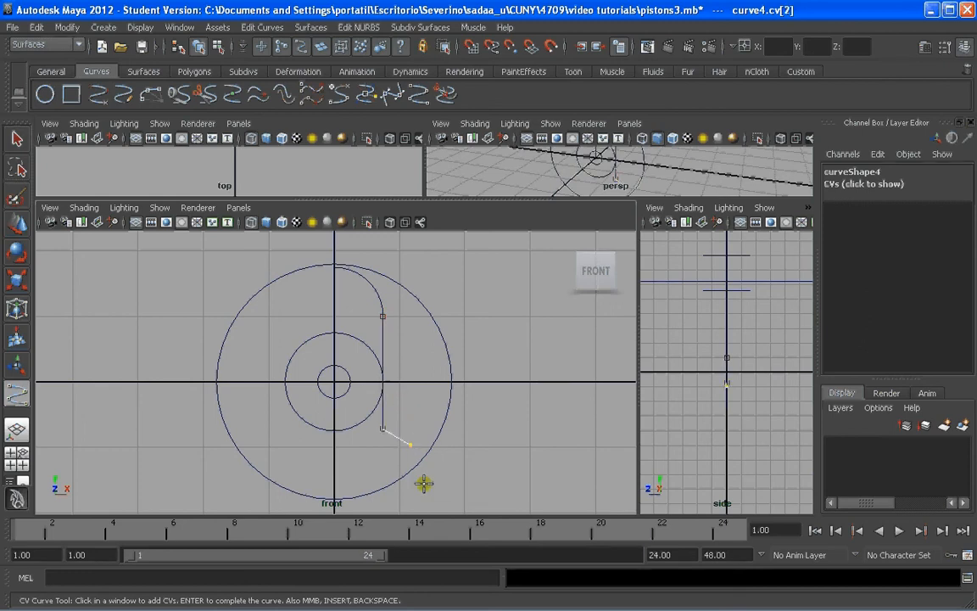
left_click(411, 492)
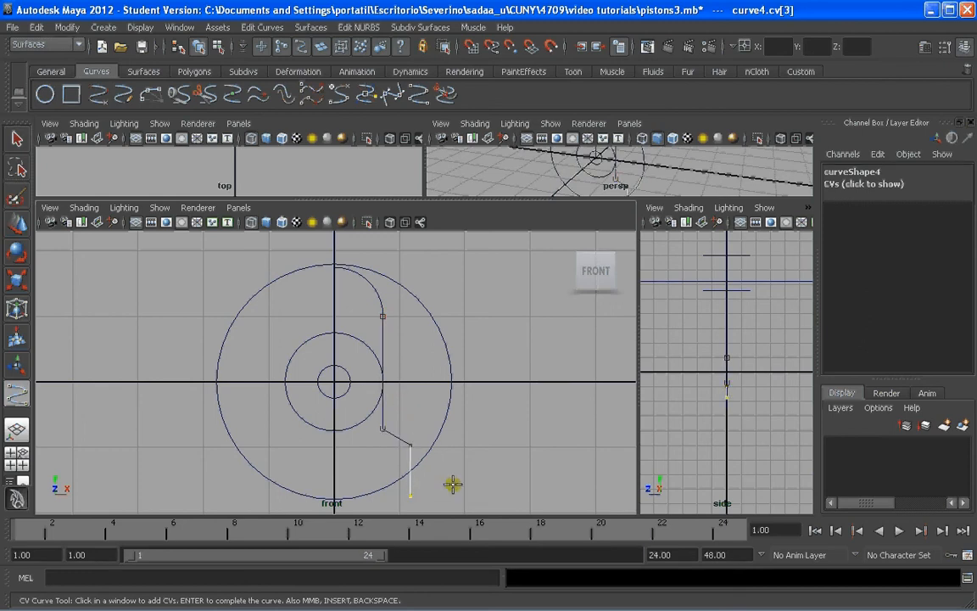
key("Return")
Adjust the heights of the stepped curve's two middle control vertices to reshape its diagonal, and return to object selection
key("e")
right_click_drag(417, 360, 356, 360)
left_click_drag(375, 425, 407, 416)
key("w")
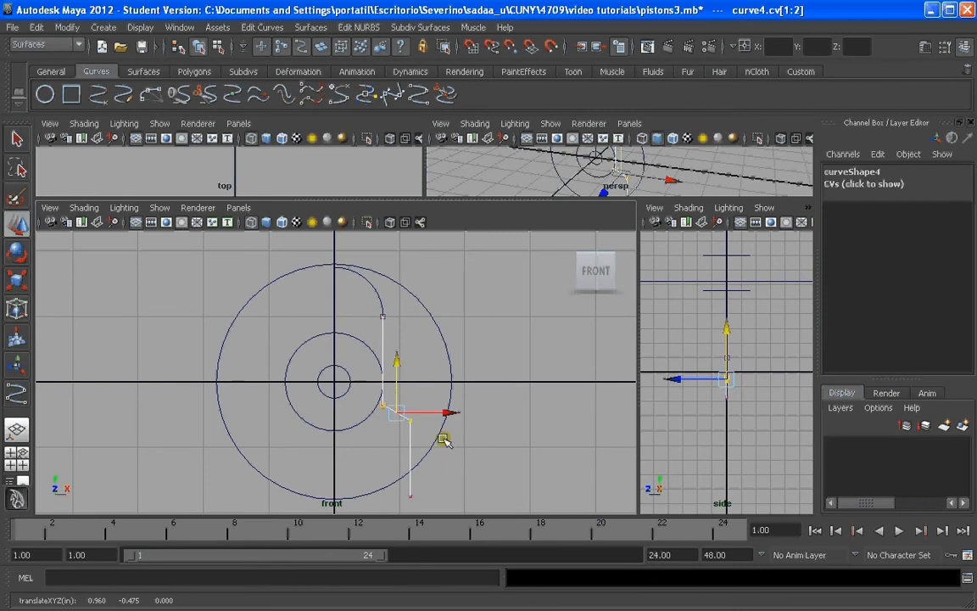
left_click(418, 415)
left_click_drag(417, 415, 383, 371)
left_click(375, 401)
left_click(469, 410)
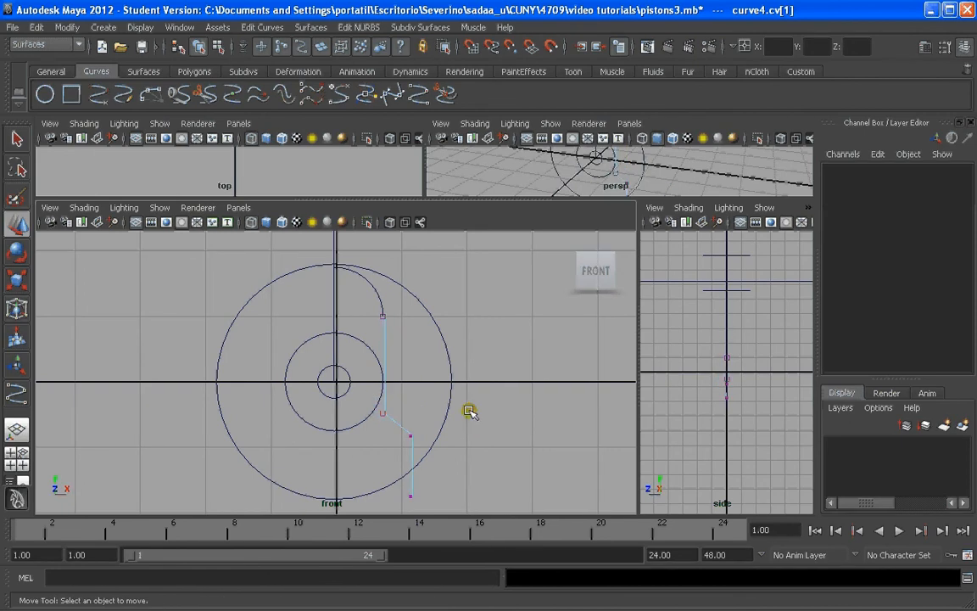
right_click_drag(392, 428, 458, 340)
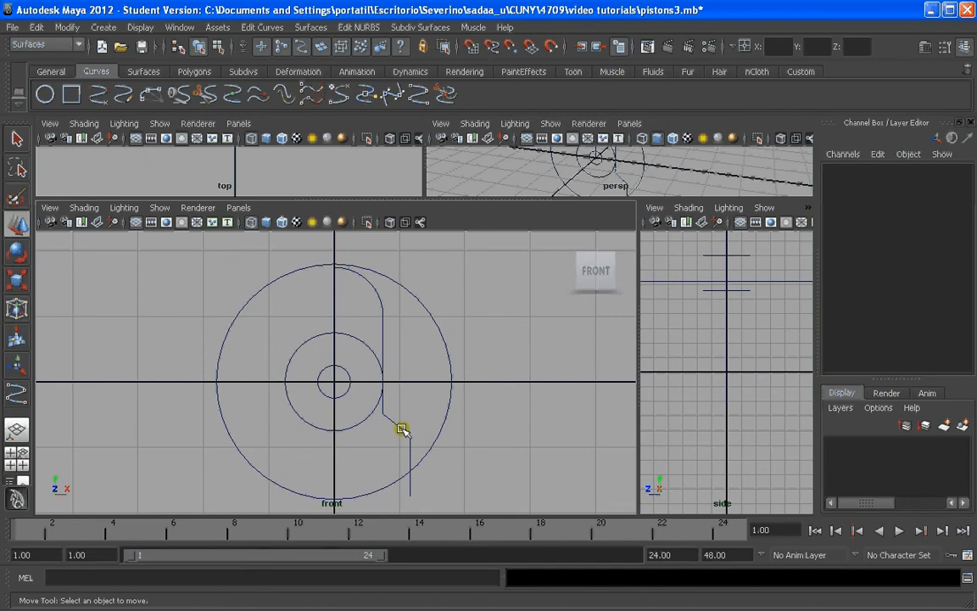
Attach the quarter arc and the stepped curve into one continuous profile curve
left_click(383, 309)
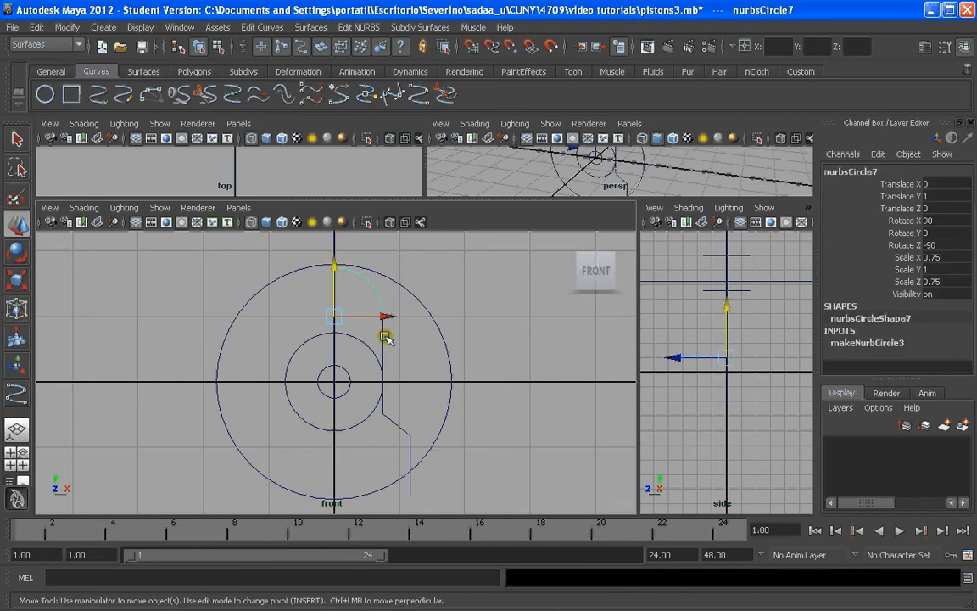
left_click(384, 332, "shift")
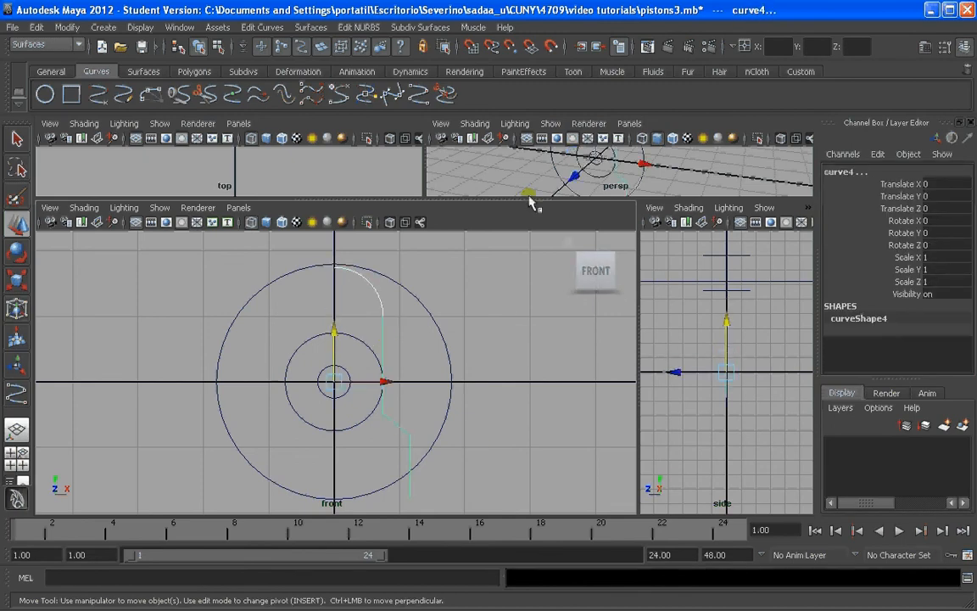
left_click(447, 98)
left_click(375, 293)
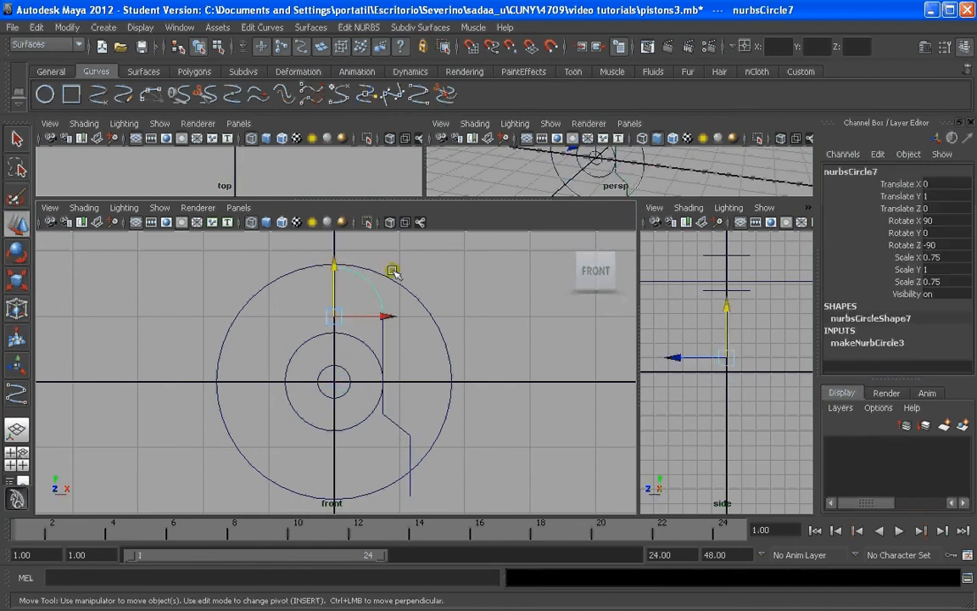
scroll(399, 318, "up", 5)
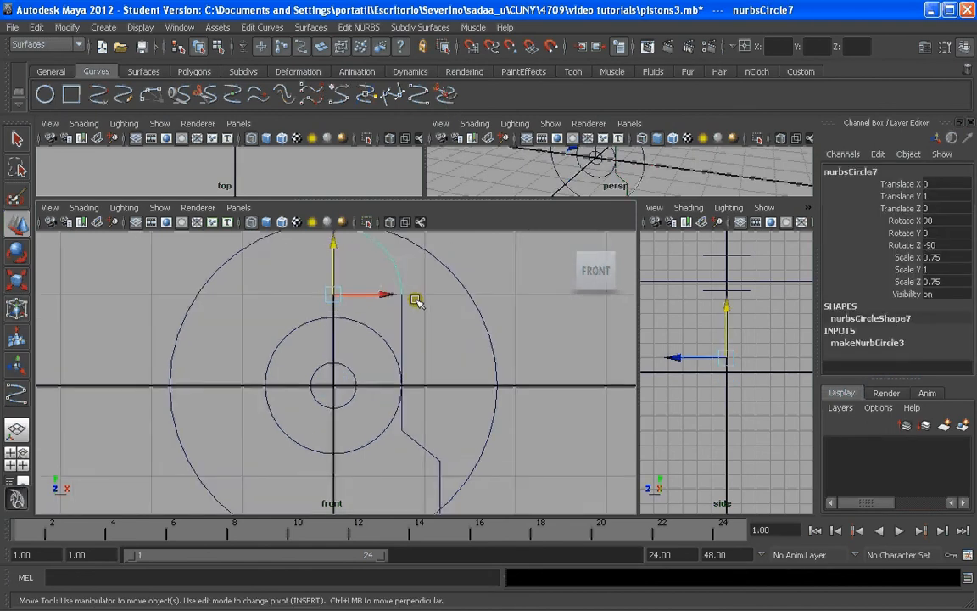
left_click(431, 250, "shift")
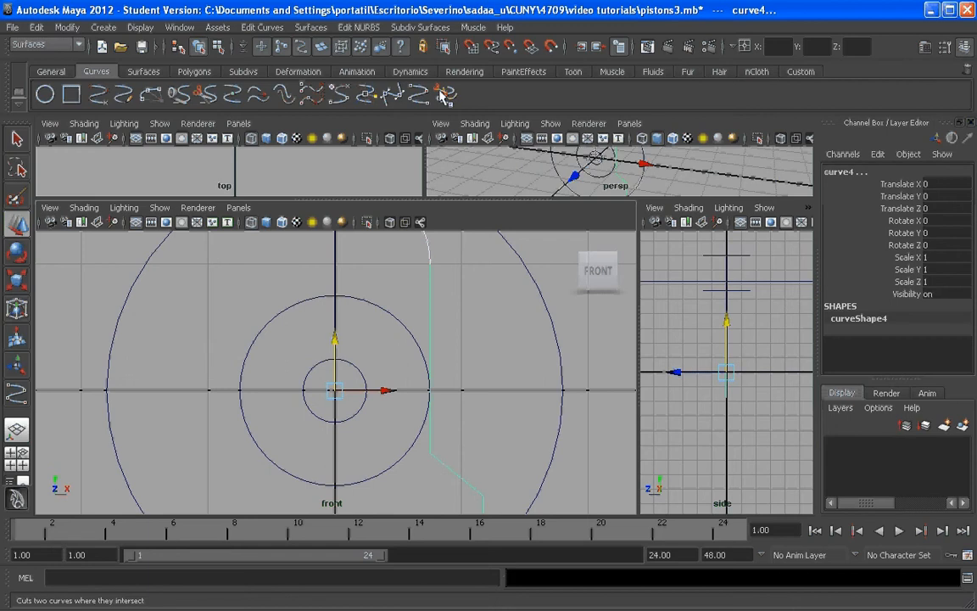
left_click(264, 28)
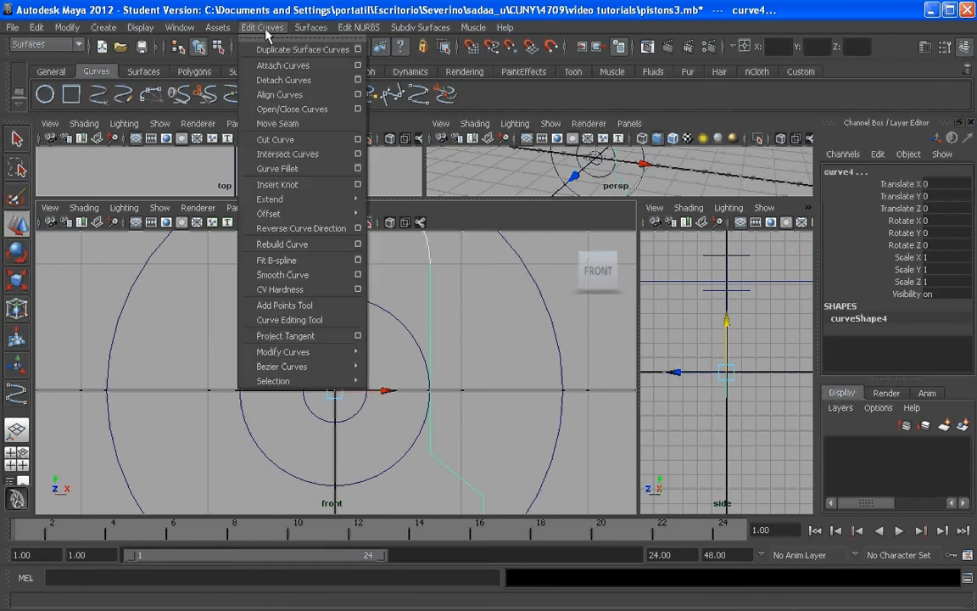
left_click(272, 67)
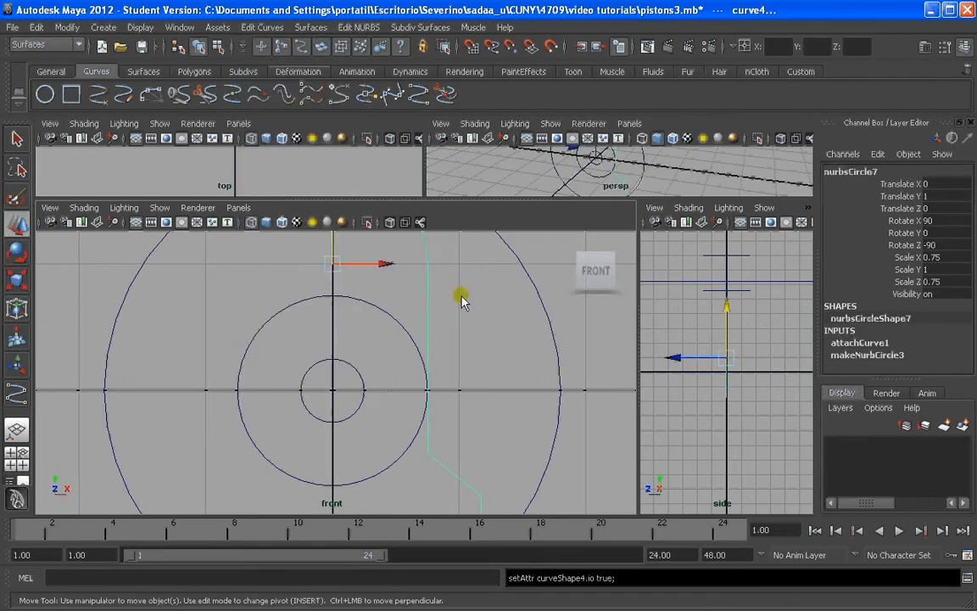
scroll(431, 286, "down", 3)
left_click(431, 286)
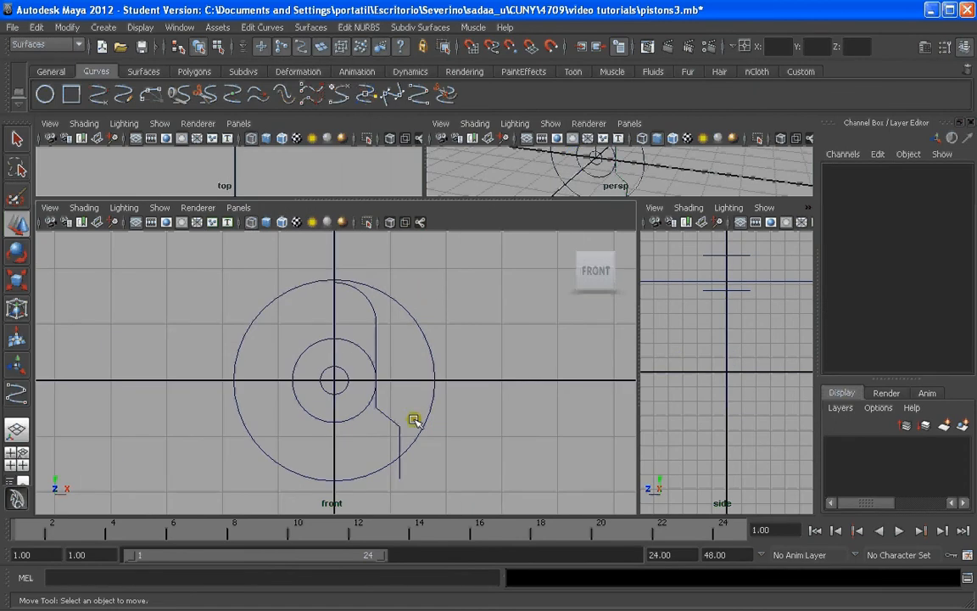
Cut the profile curve where it crosses the outer circle and delete the stub extending below the circle
left_click_drag(419, 460, 391, 443)
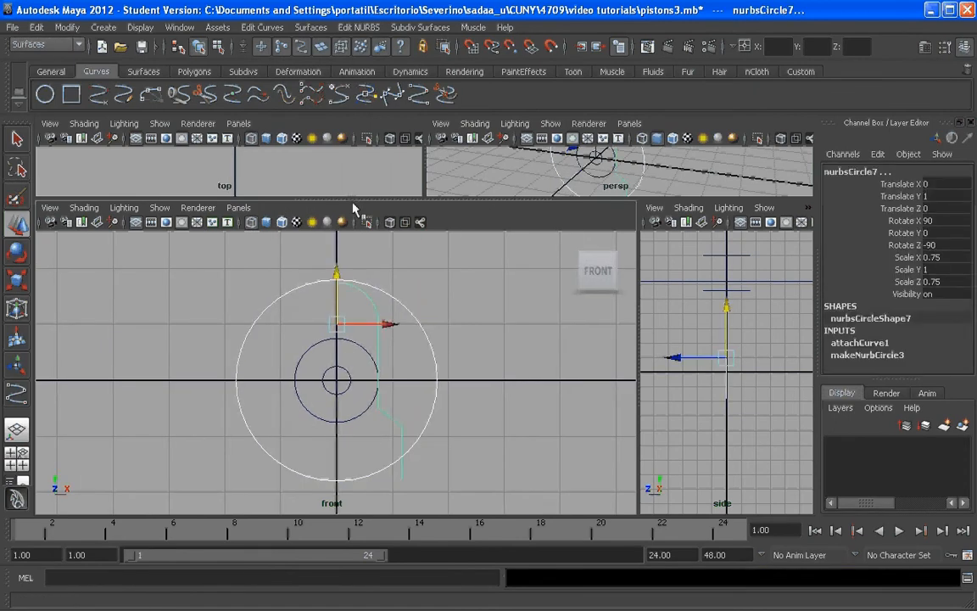
left_click(444, 95)
left_click(424, 460)
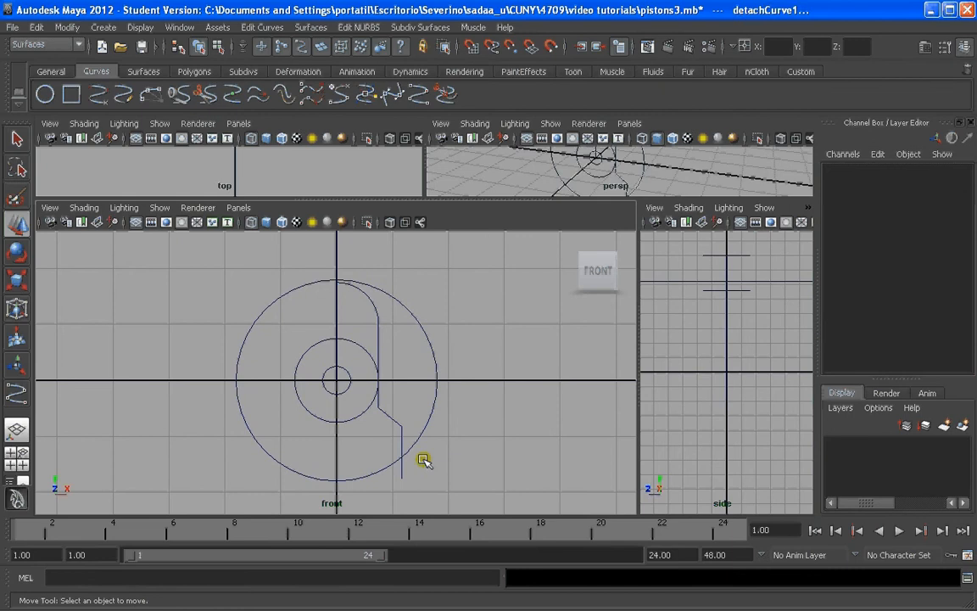
left_click(400, 471)
left_click(510, 416)
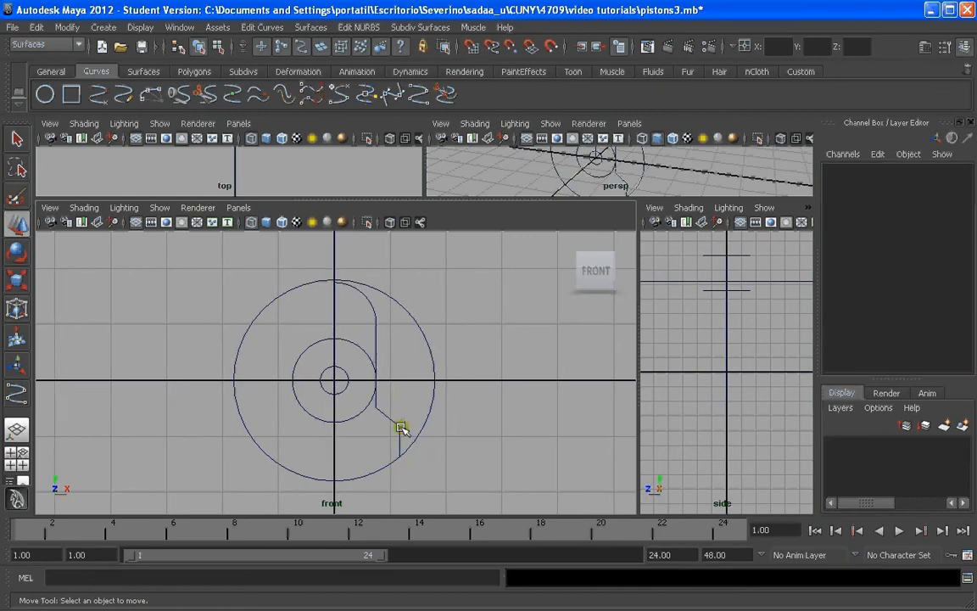
Duplicate the trimmed profile curve and rotate the copy to Rotate X 270 to form the opposite half
left_click(377, 398)
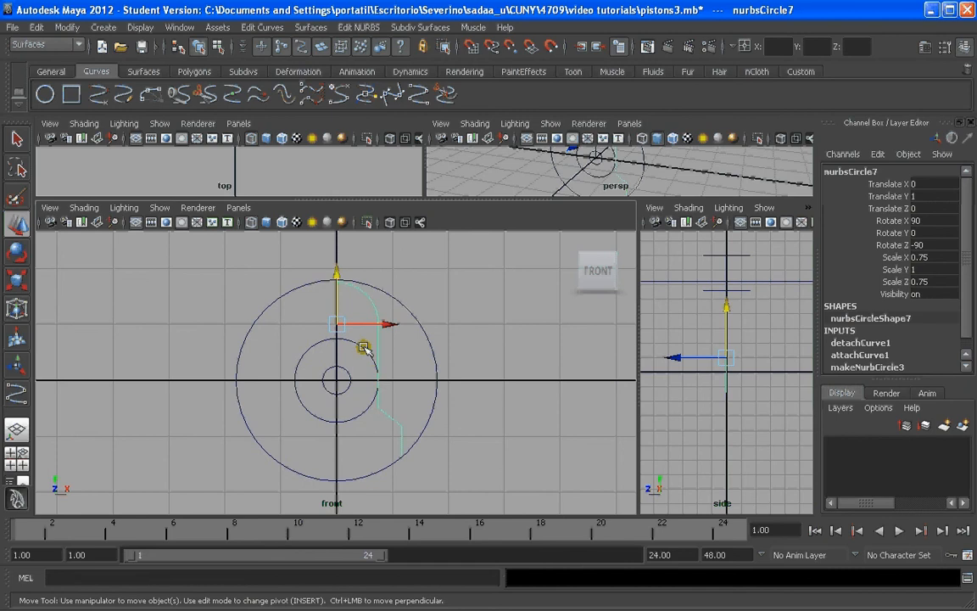
key("ctrl+d")
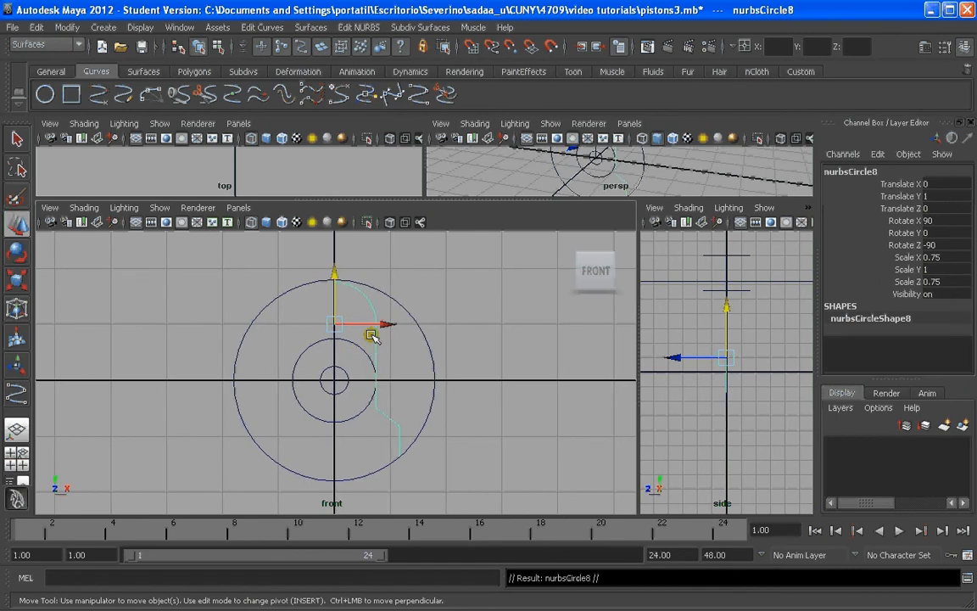
key("e")
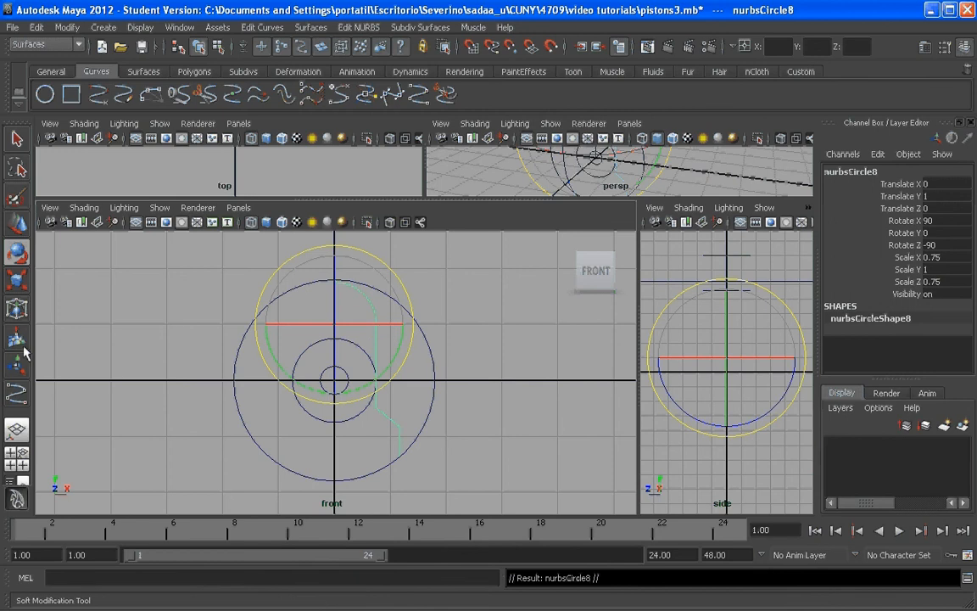
left_click(16, 430)
left_click_drag(425, 322, 444, 225, "alt")
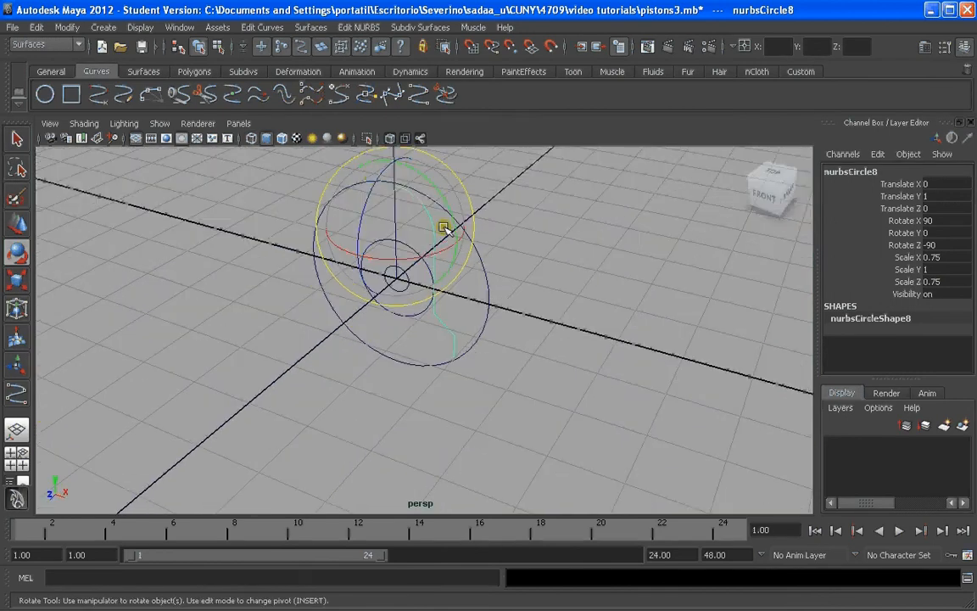
left_click_drag(405, 256, 230, 197)
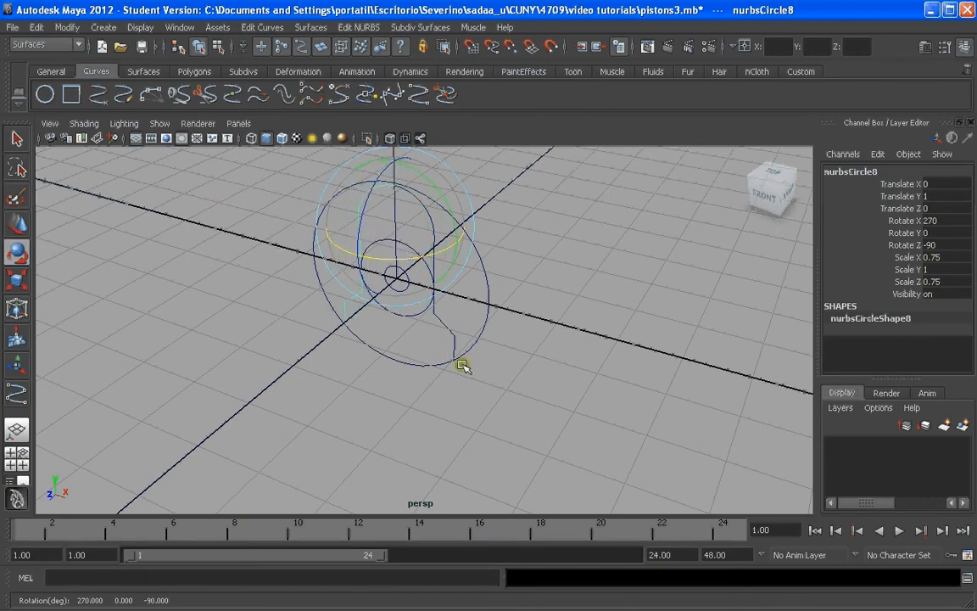
Examine from the front how the two profile halves line up with each other and with the outer circle
left_click(463, 362)
left_click_drag(462, 362, 443, 375, "alt")
left_click_drag(271, 389, 414, 441)
left_click(461, 387)
left_click_drag(462, 387, 413, 407)
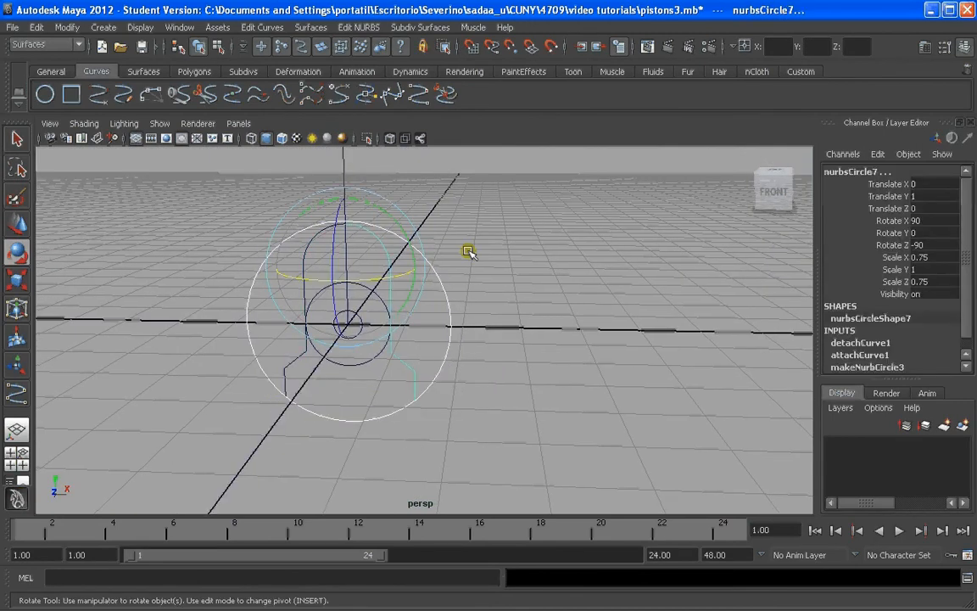
left_click(492, 319)
scroll(342, 333, "up", 1)
left_click_drag(342, 333, 415, 333, "alt")
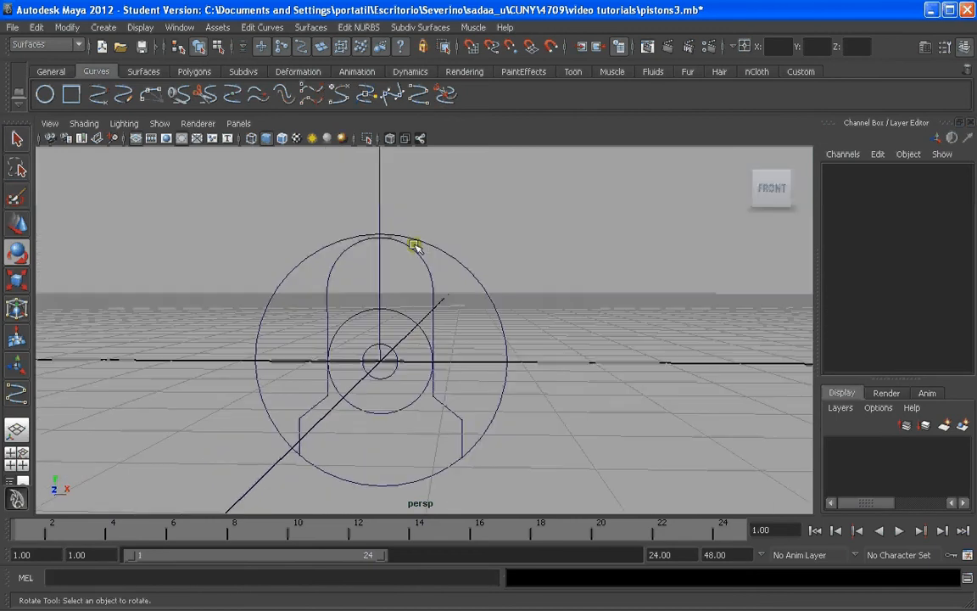
Reverse the curve direction of the duplicated profile half
left_click(344, 253)
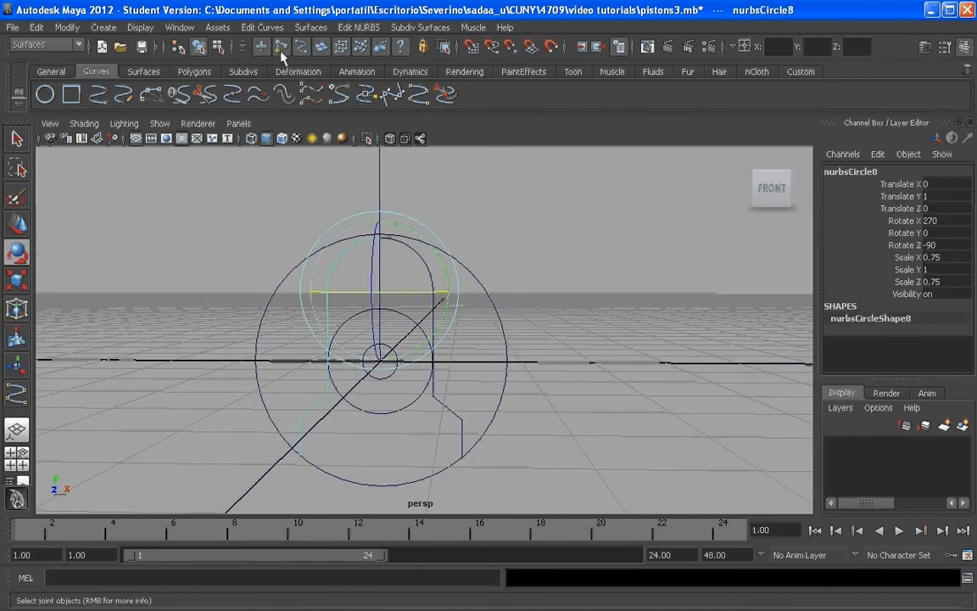
left_click(263, 28)
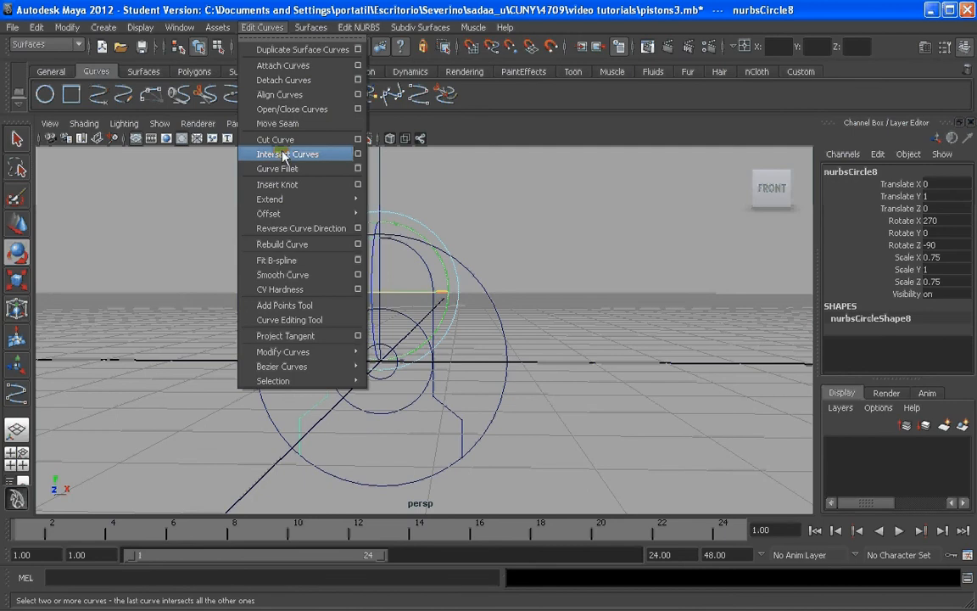
left_click(303, 229)
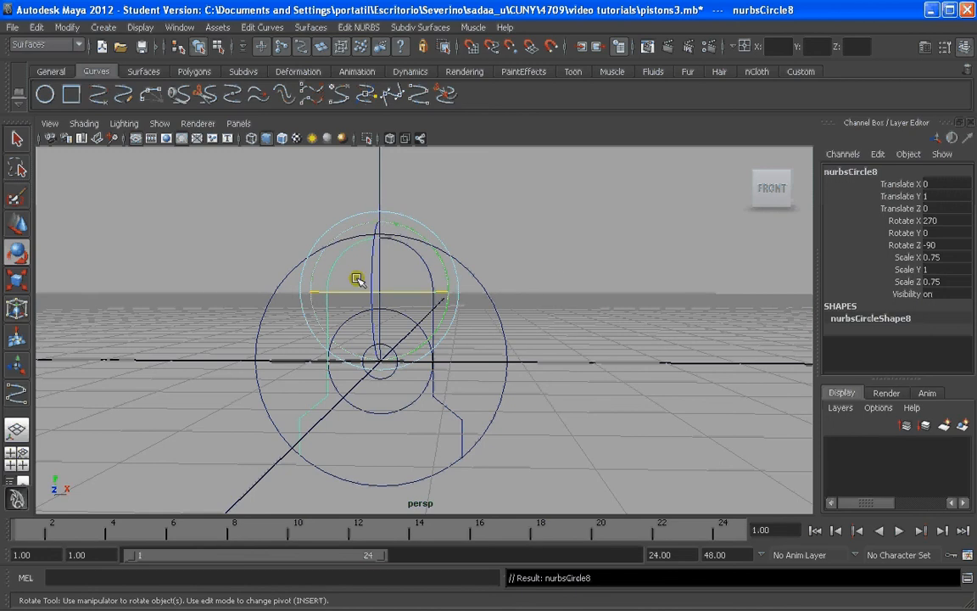
Attach the original and duplicated profile halves into one symmetrical curve
left_click(457, 275)
left_click(359, 261)
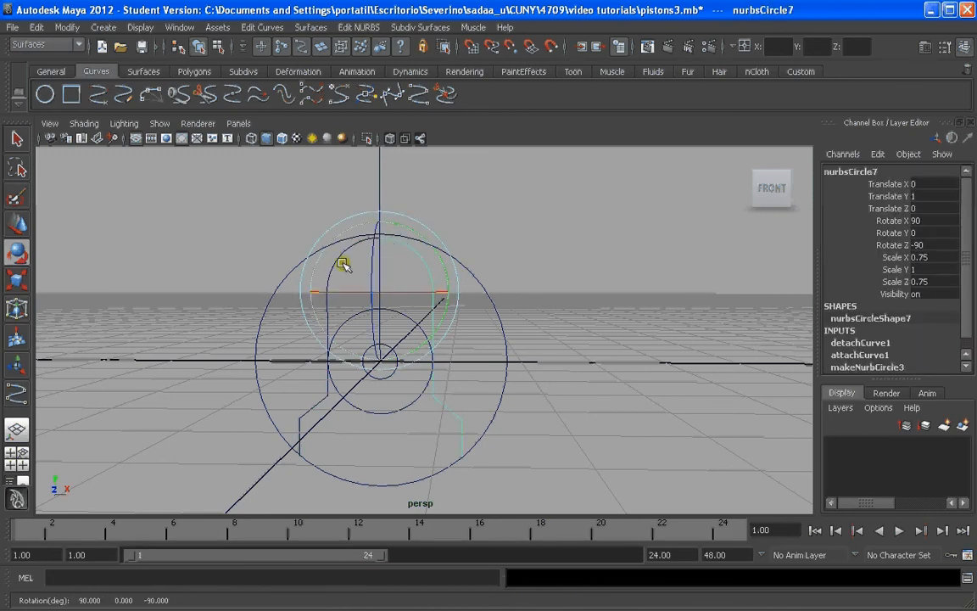
left_click(528, 279)
left_click(423, 264)
left_click(317, 404, "shift")
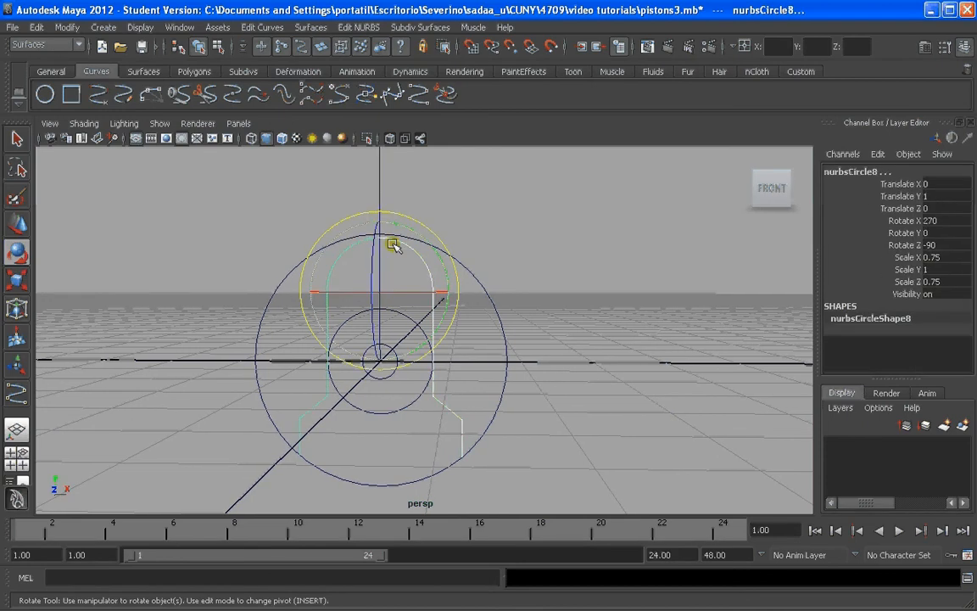
left_click(260, 27)
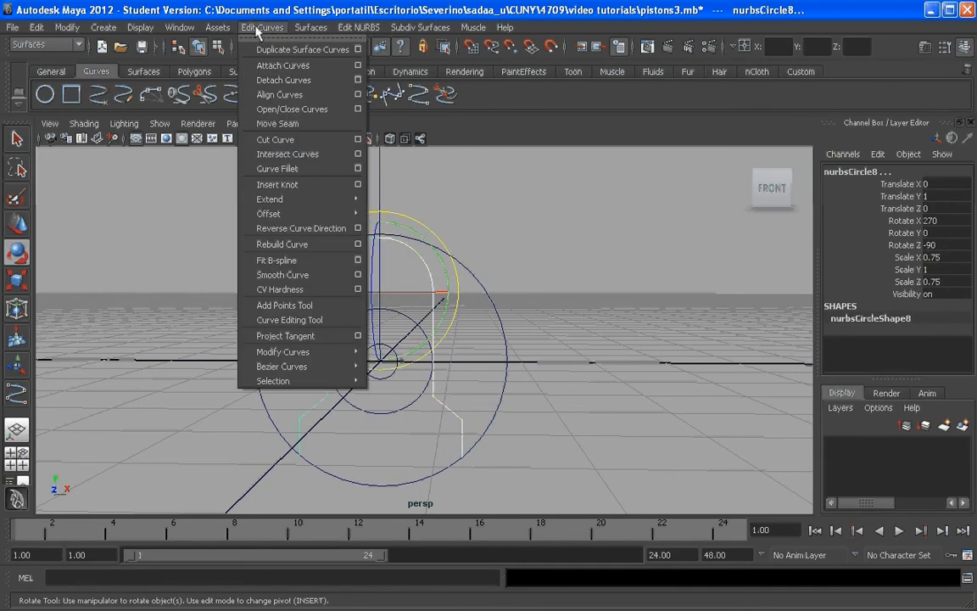
left_click(287, 68)
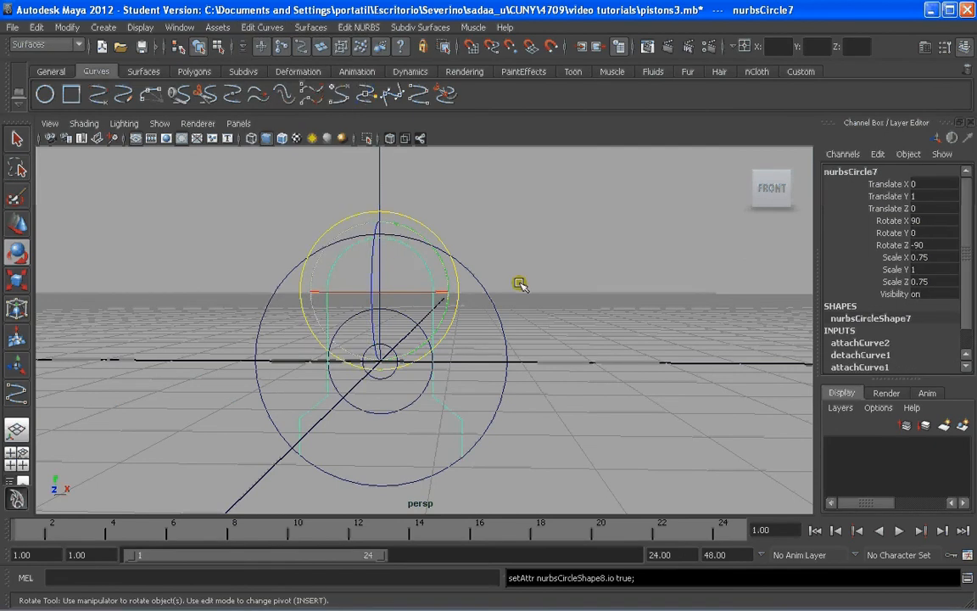
left_click(359, 251)
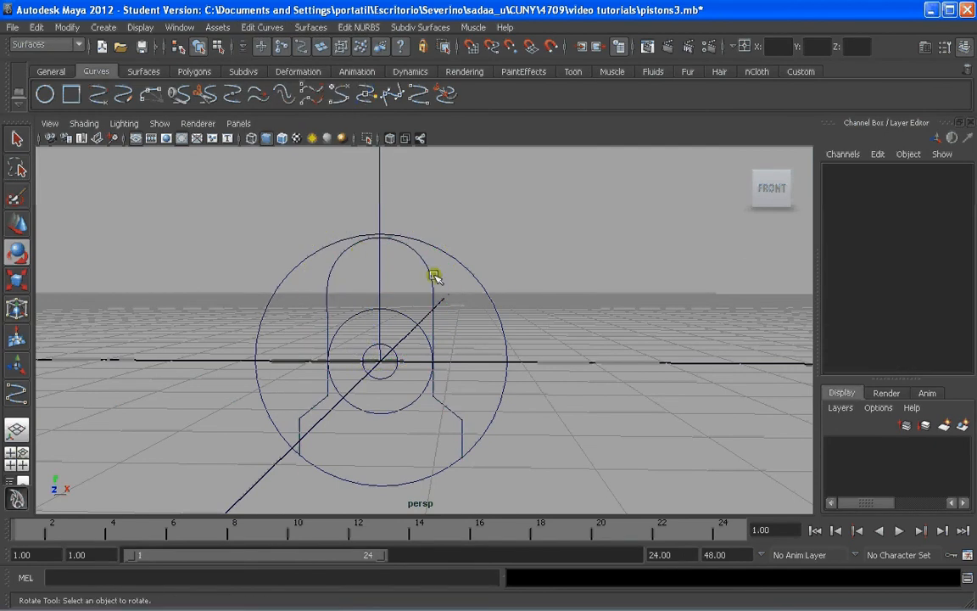
Cut the outer circle at the profile's two lower ends and delete its large upper arc, keeping the lower arc
left_click_drag(436, 275, 428, 333, "alt")
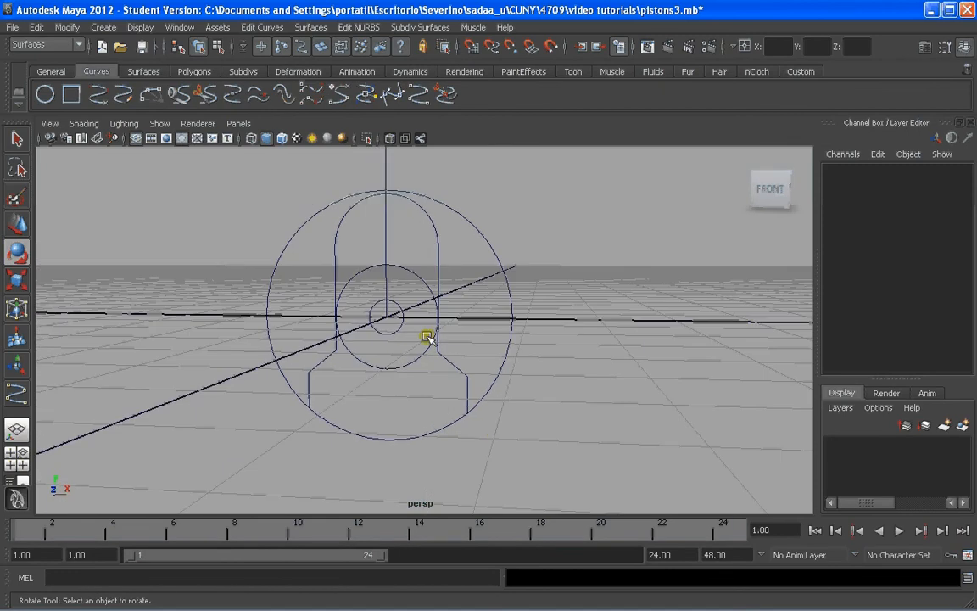
left_click_drag(490, 433, 455, 399)
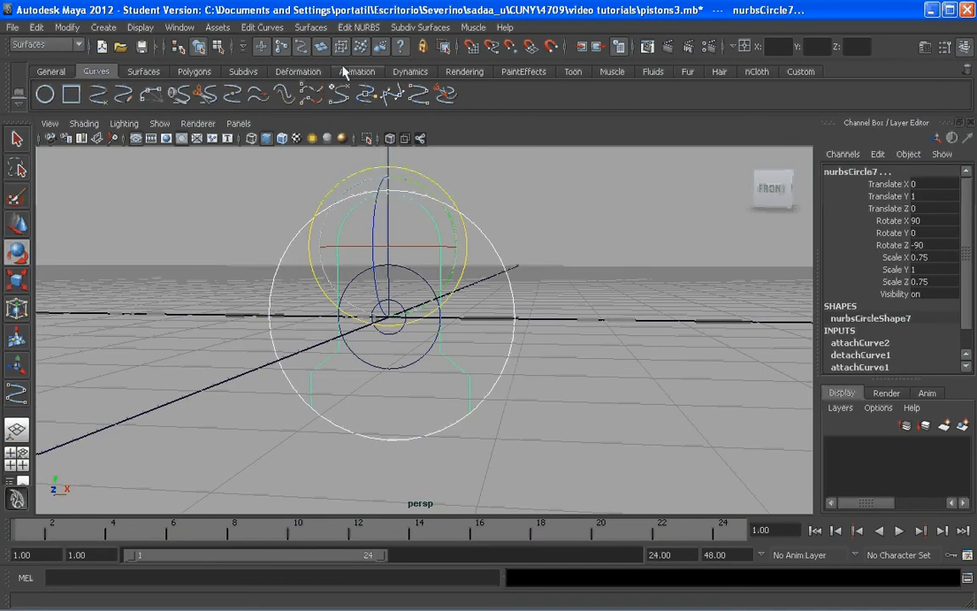
left_click(440, 96)
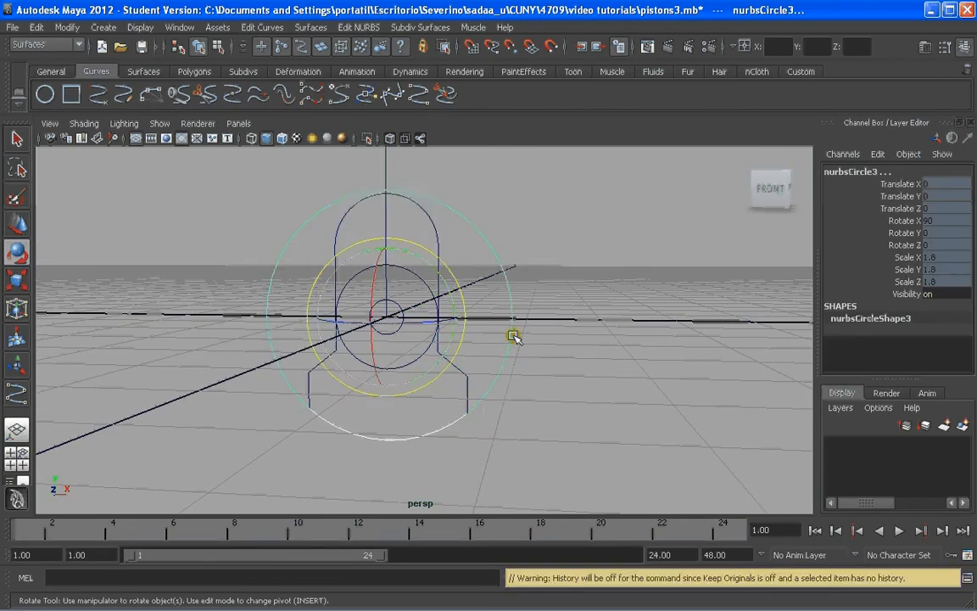
left_click(539, 371)
left_click(509, 357)
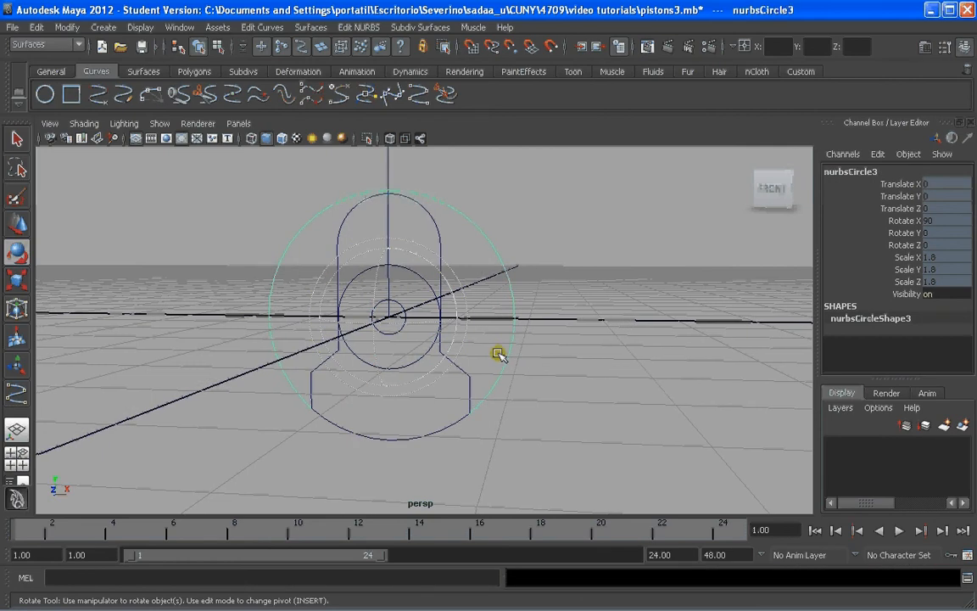
left_click(499, 355)
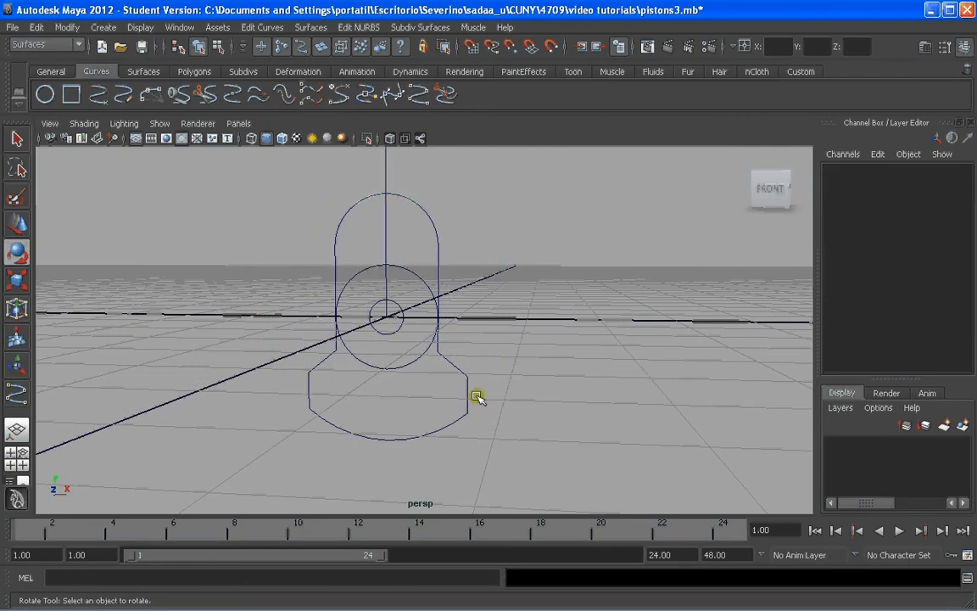
left_click(450, 424)
left_click_drag(450, 420, 489, 348, "alt")
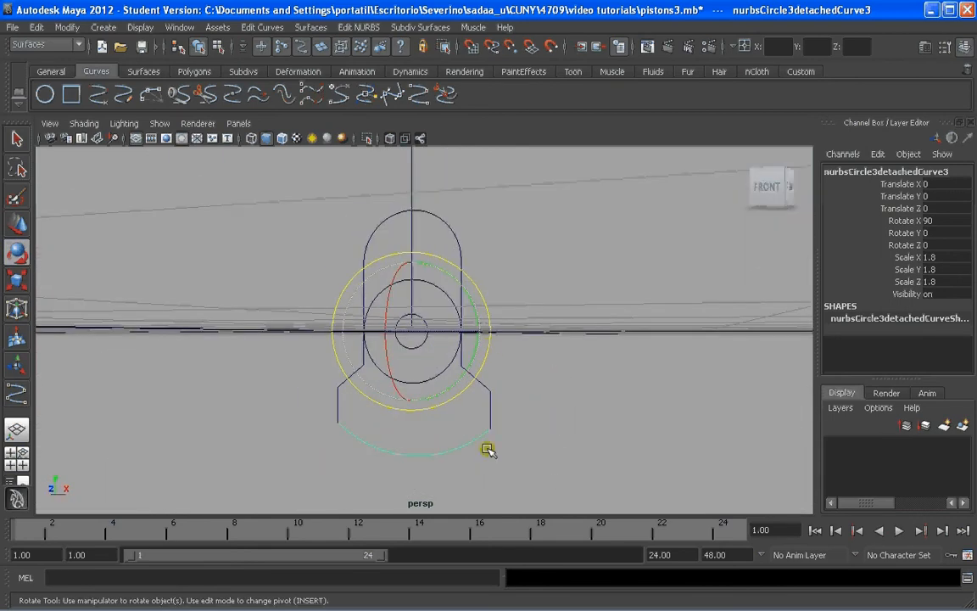
left_click_drag(488, 449, 469, 436, "alt")
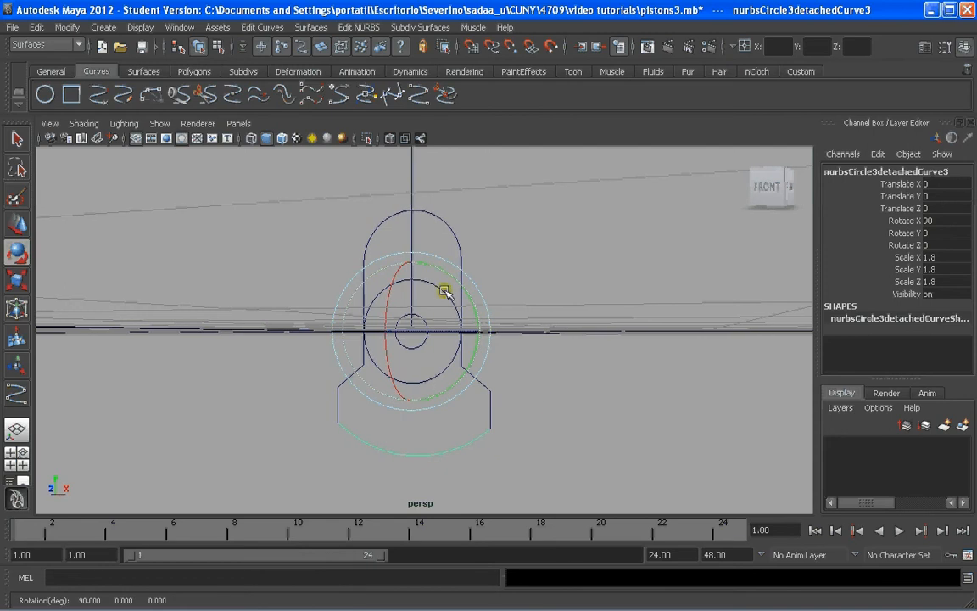
left_click(552, 408)
left_click(433, 378)
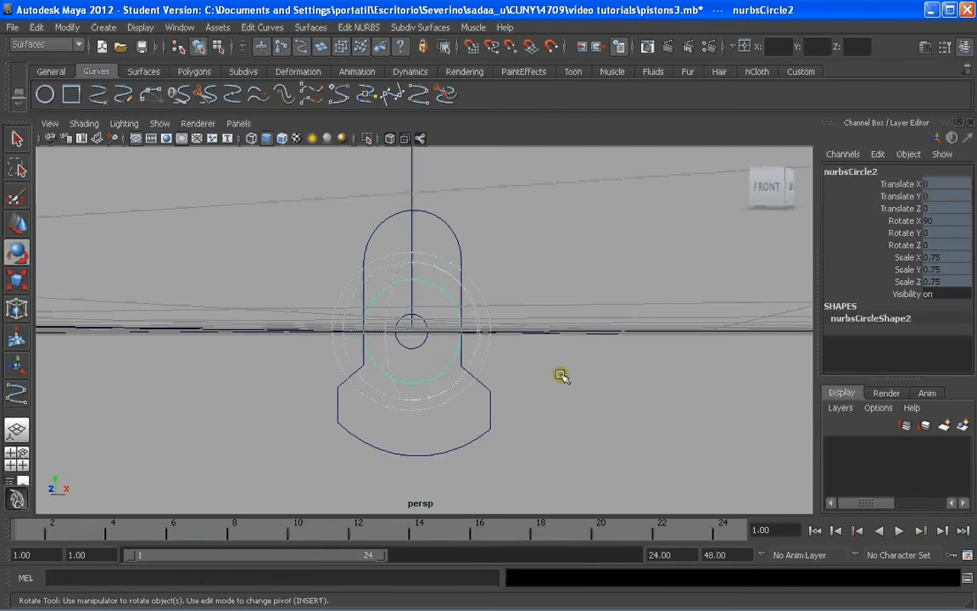
Attach the lower arc to the symmetrical profile curve so they form a single outline
left_click(450, 448)
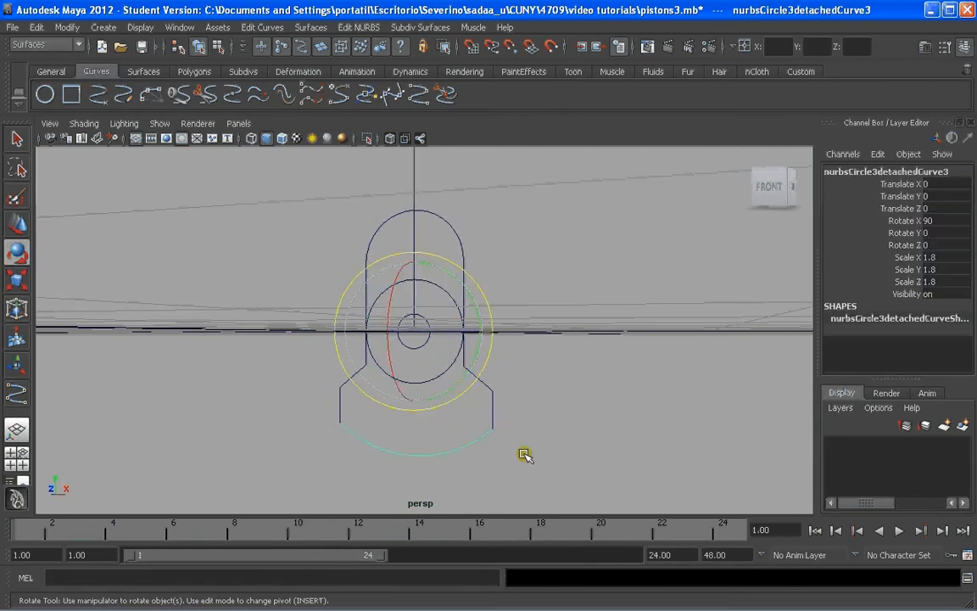
left_click_drag(526, 454, 563, 379, "alt")
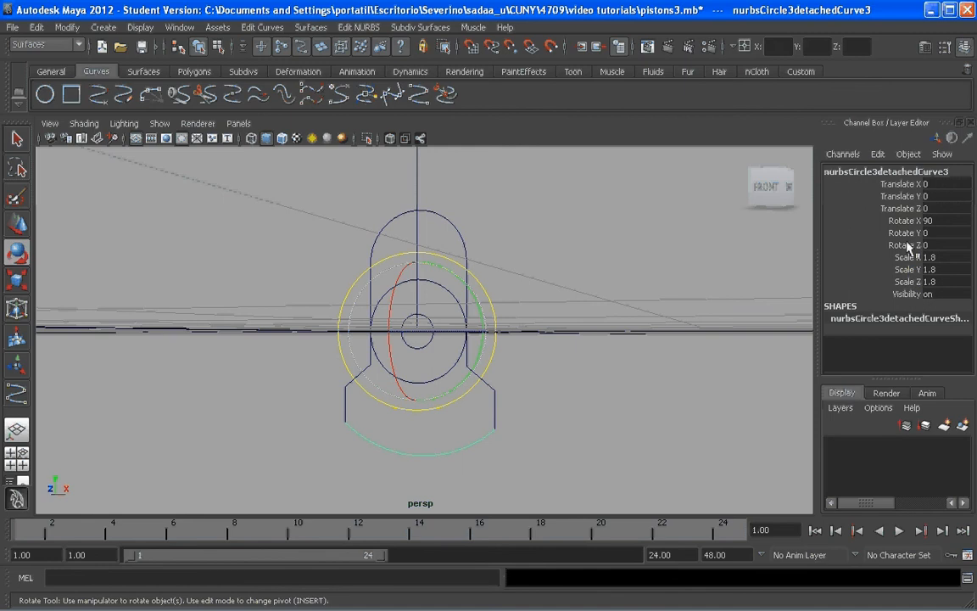
left_click_drag(588, 366, 573, 409, "alt")
left_click(502, 407, "shift")
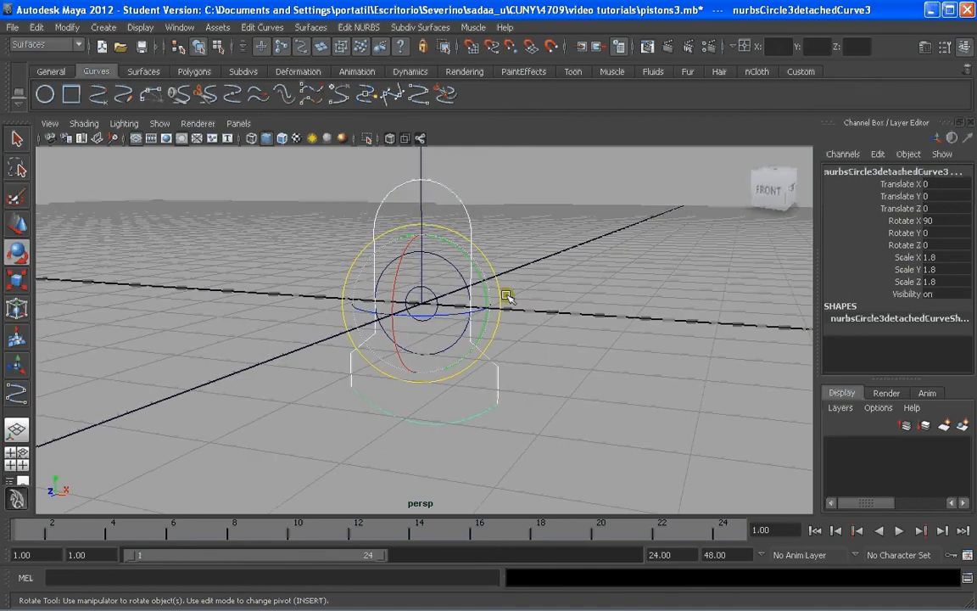
left_click(262, 28)
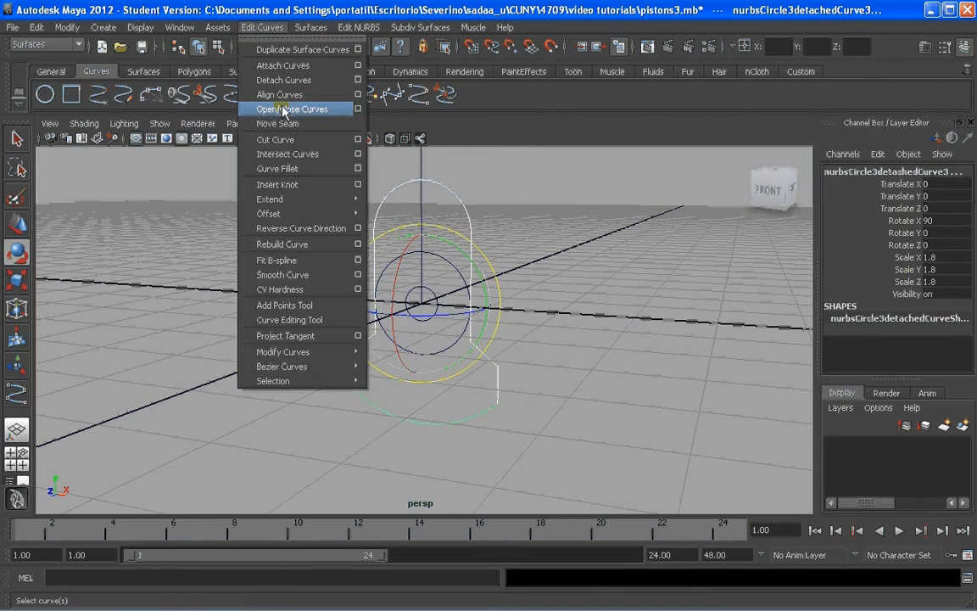
left_click(283, 65)
left_click(495, 370)
left_click(495, 373)
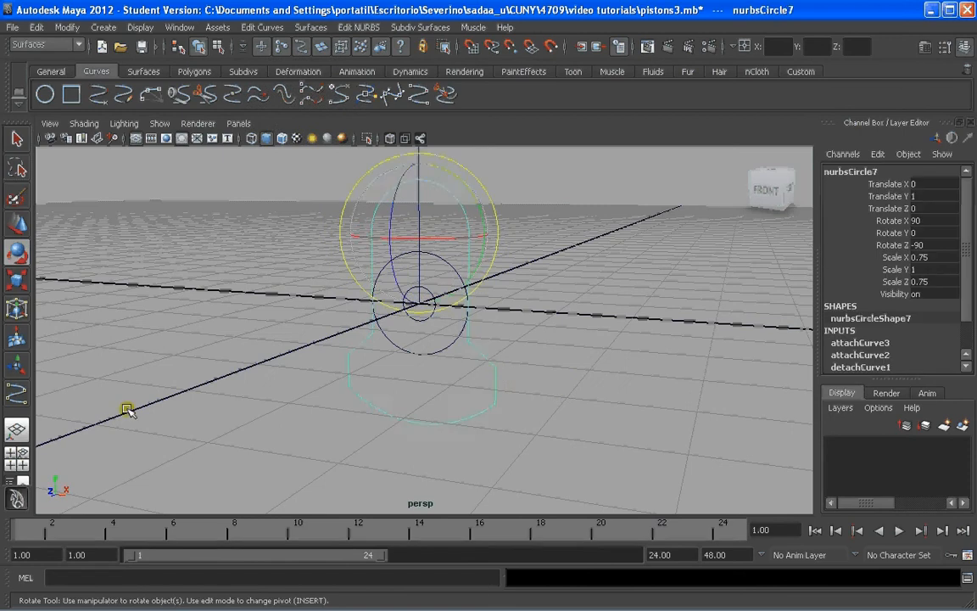
Show the Outliner beside the perspective view and delete the construction history of the closed profile curve nurbsCircle7
left_click(23, 480)
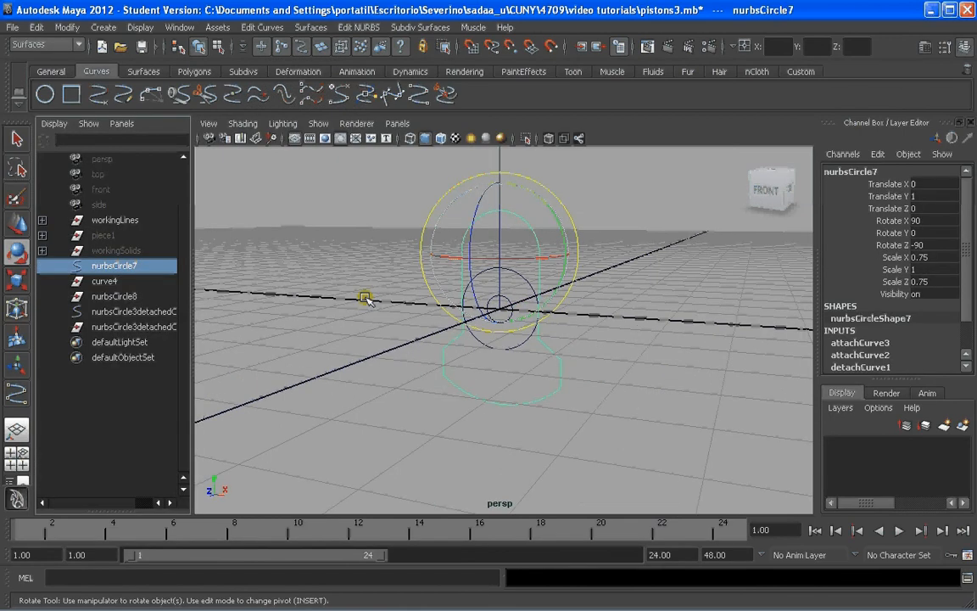
left_click(111, 281)
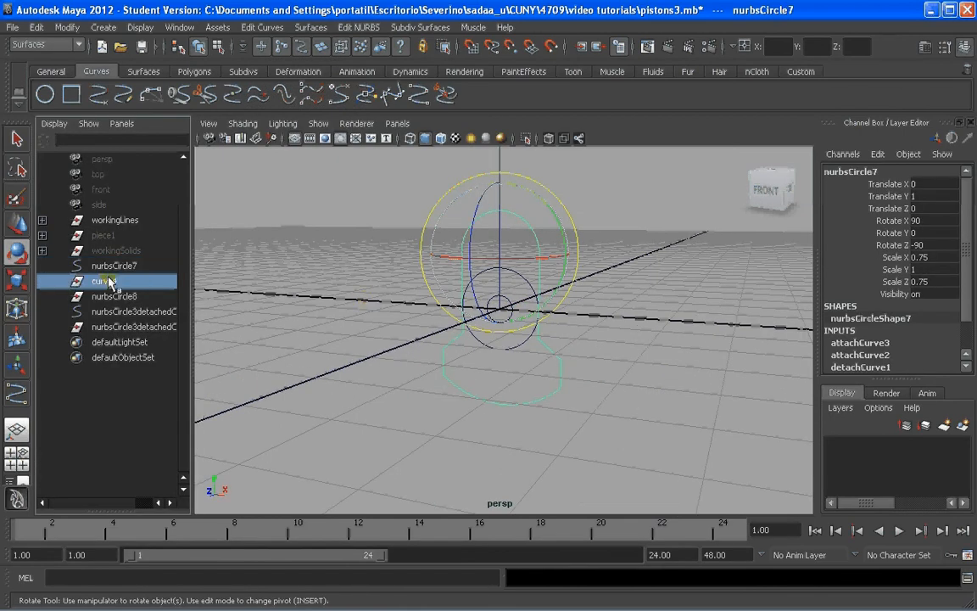
left_click(110, 266)
left_click_drag(509, 280, 462, 319, "alt")
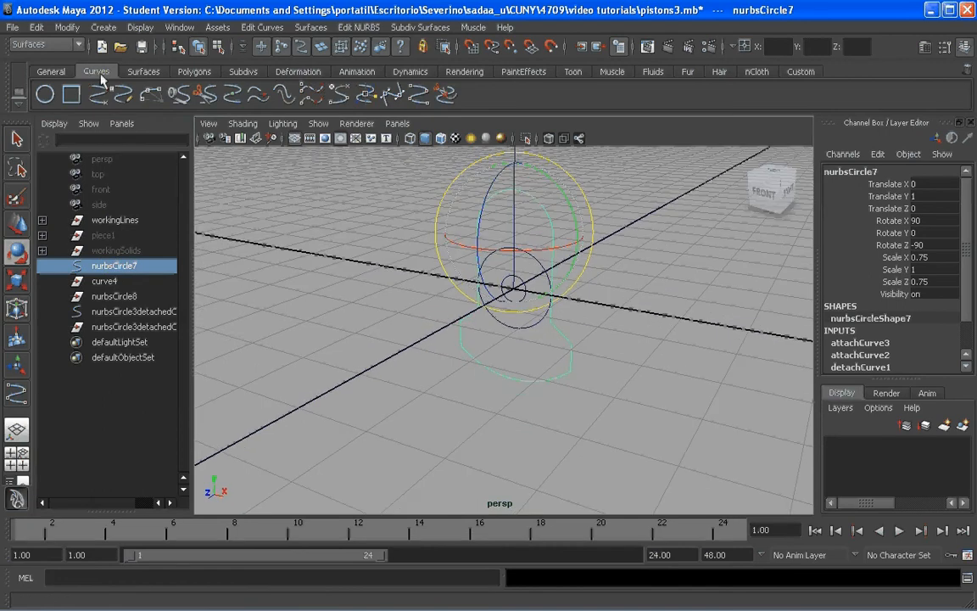
left_click(67, 28)
mouse_move(36, 27)
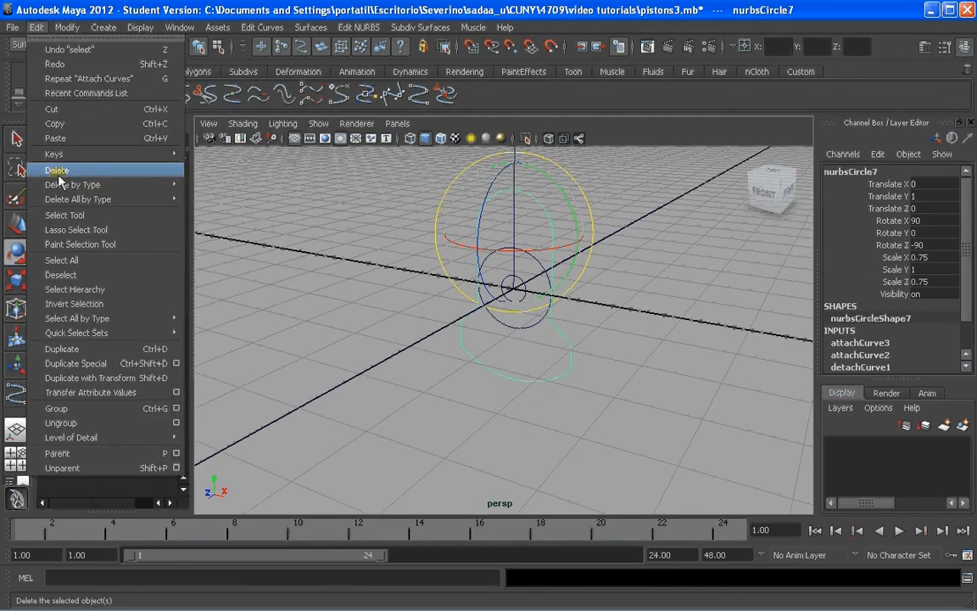
mouse_move(72, 184)
left_click(212, 194)
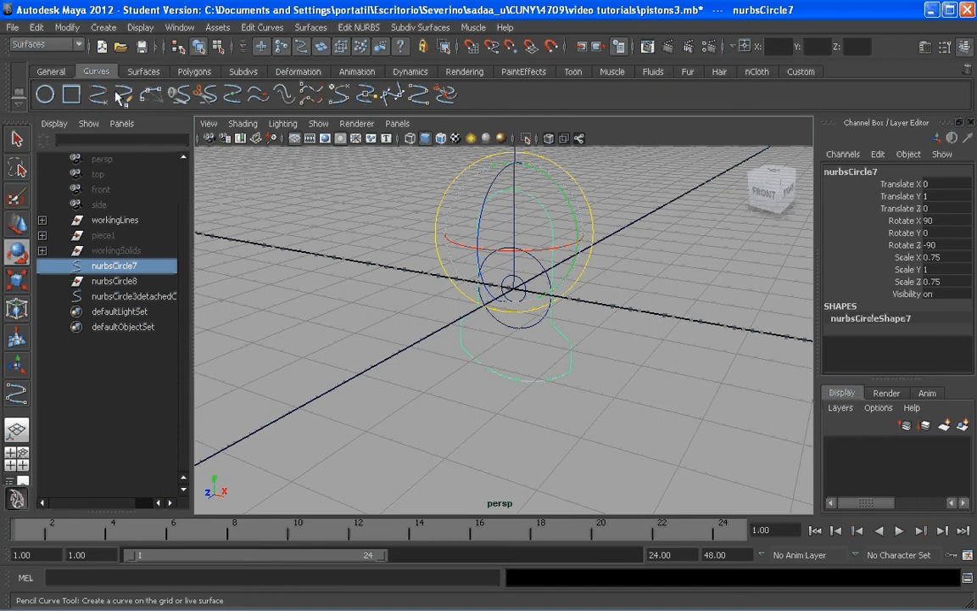
Center the pivot of the closed profile curve on its own shape and deselect it
left_click(69, 28)
left_click(91, 168)
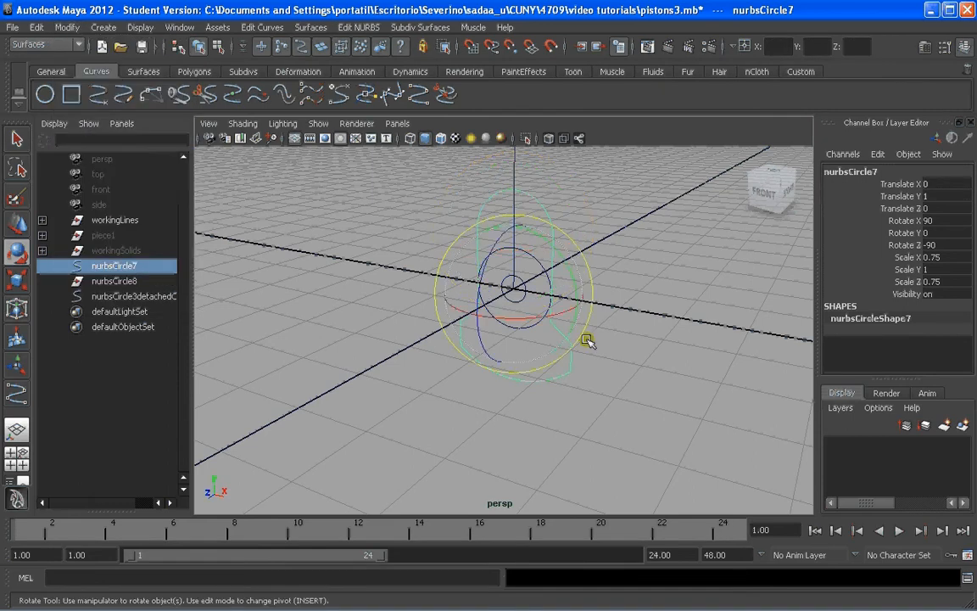
left_click_drag(587, 341, 615, 373, "alt")
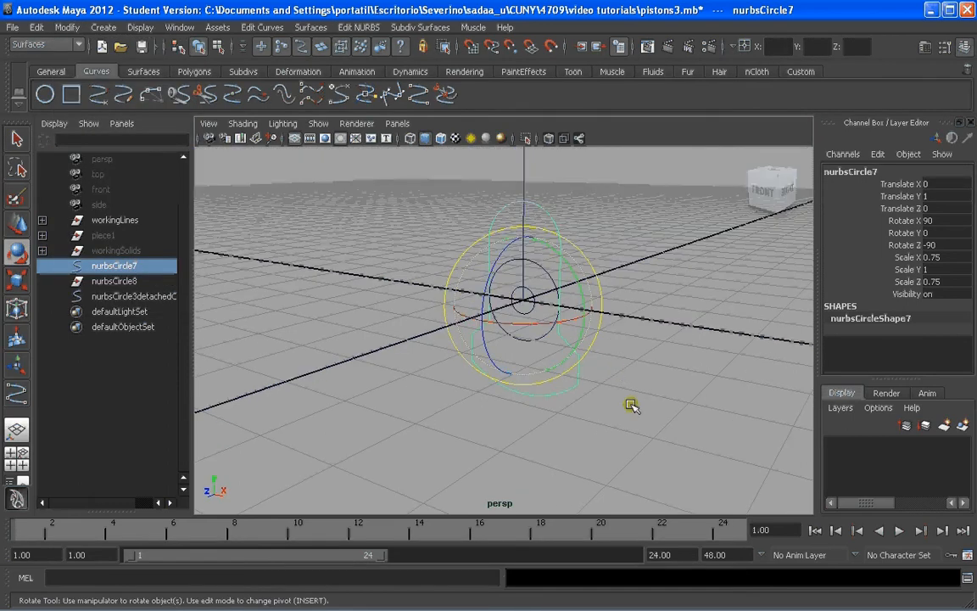
left_click(632, 406)
left_click(561, 242)
Draw a straight CV curve one grid unit long, snapped along the Z axis and ending at the origin, as the extrusion path
middle_click_drag(613, 368, 557, 341, "alt")
left_click_drag(557, 342, 509, 246, "alt")
left_click(465, 350)
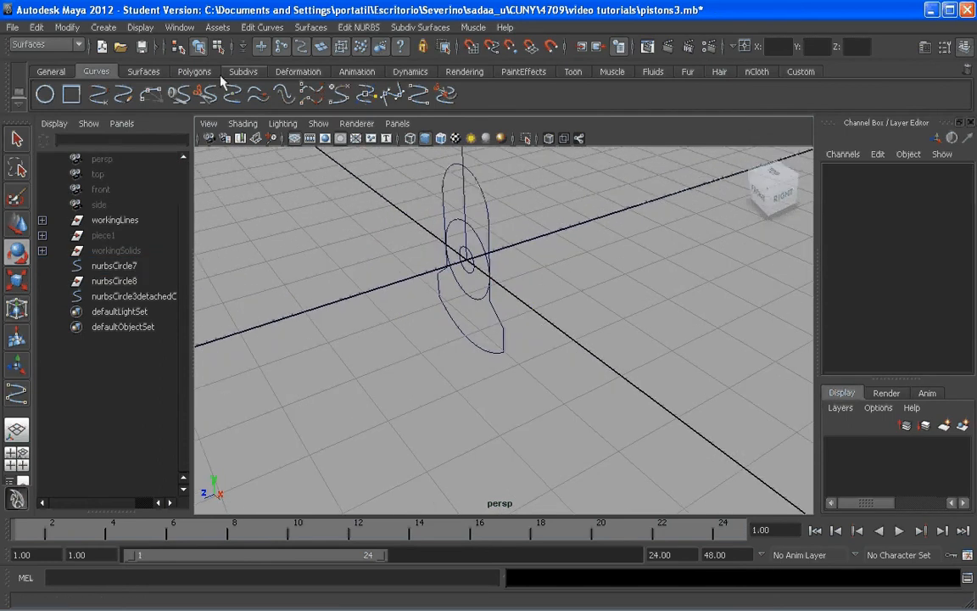
left_click(418, 96)
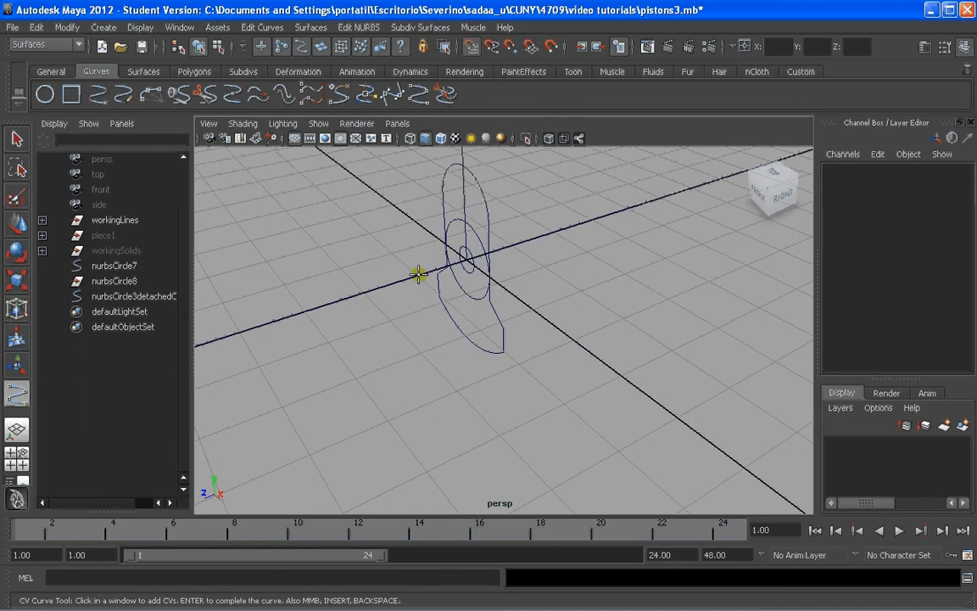
left_click(418, 274)
left_click(514, 245)
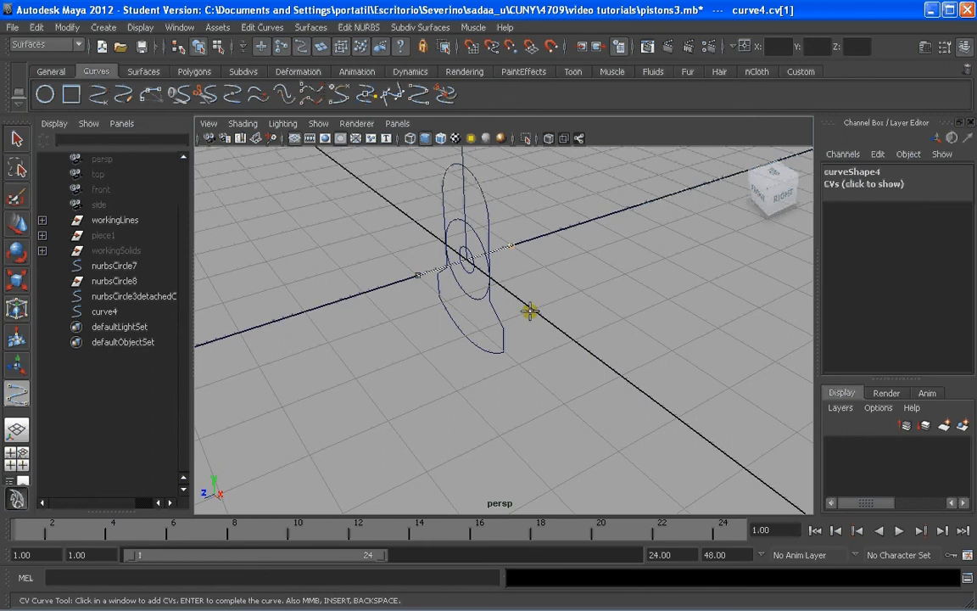
key("ctrl+z")
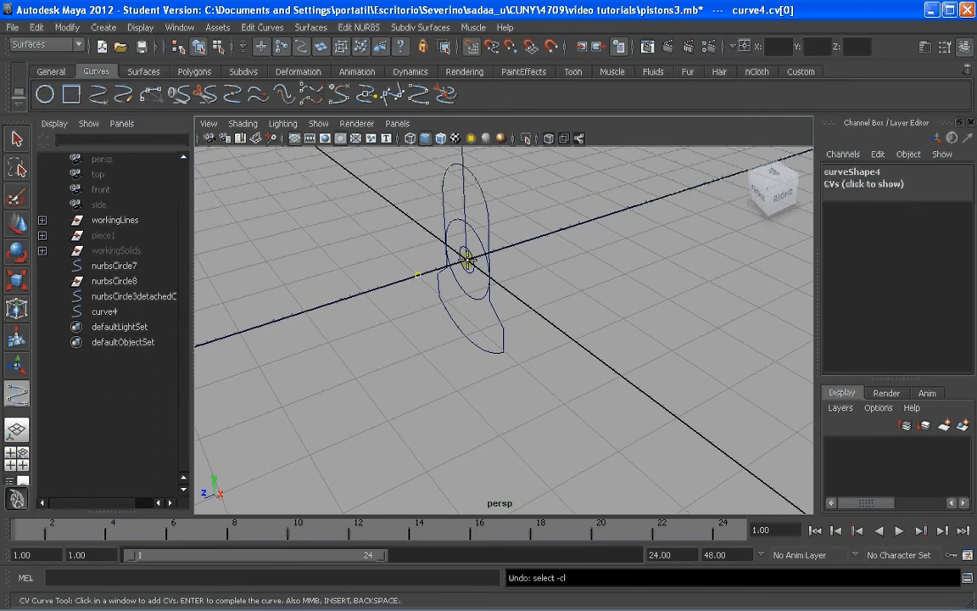
key("e")
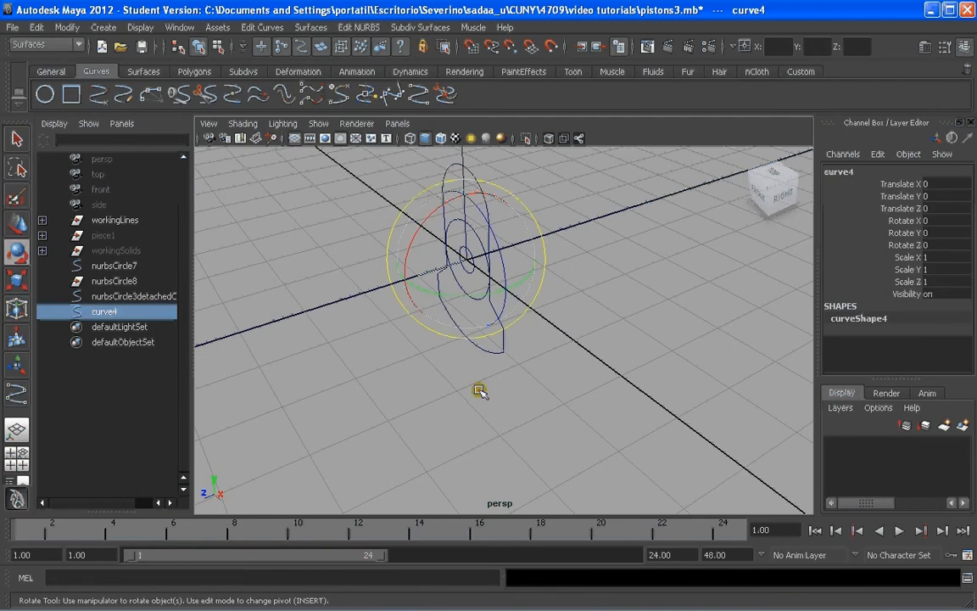
left_click(476, 390)
Hide the workingLines group so that its circles no longer overlap the profile
left_click(454, 263)
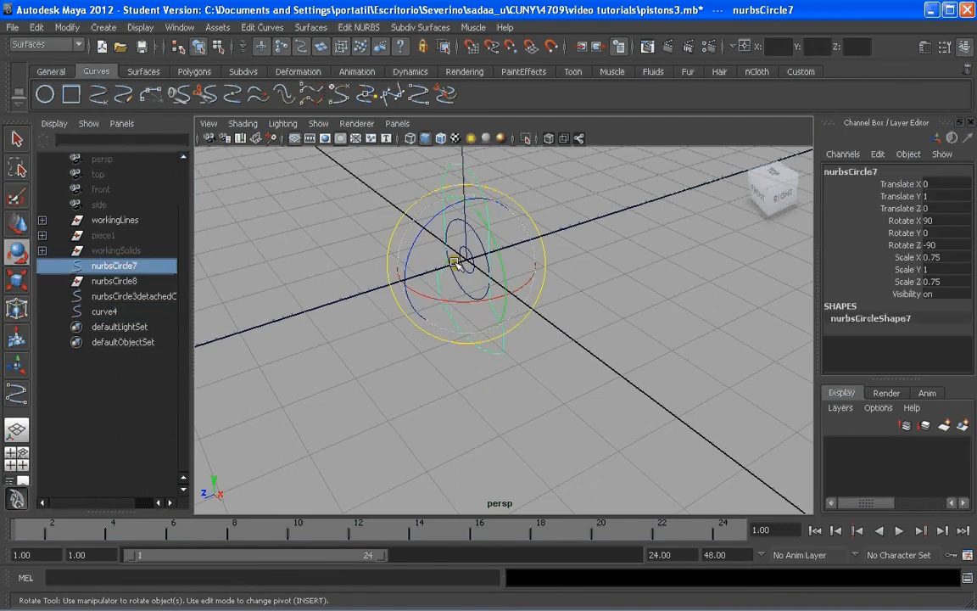
left_click_drag(442, 274, 510, 284, "alt")
left_click(458, 330)
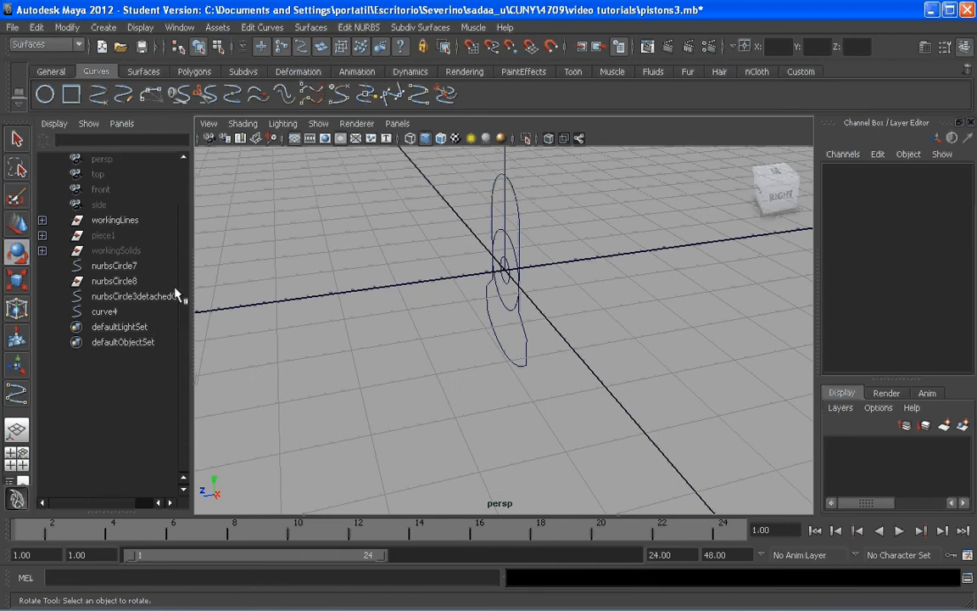
left_click(102, 222)
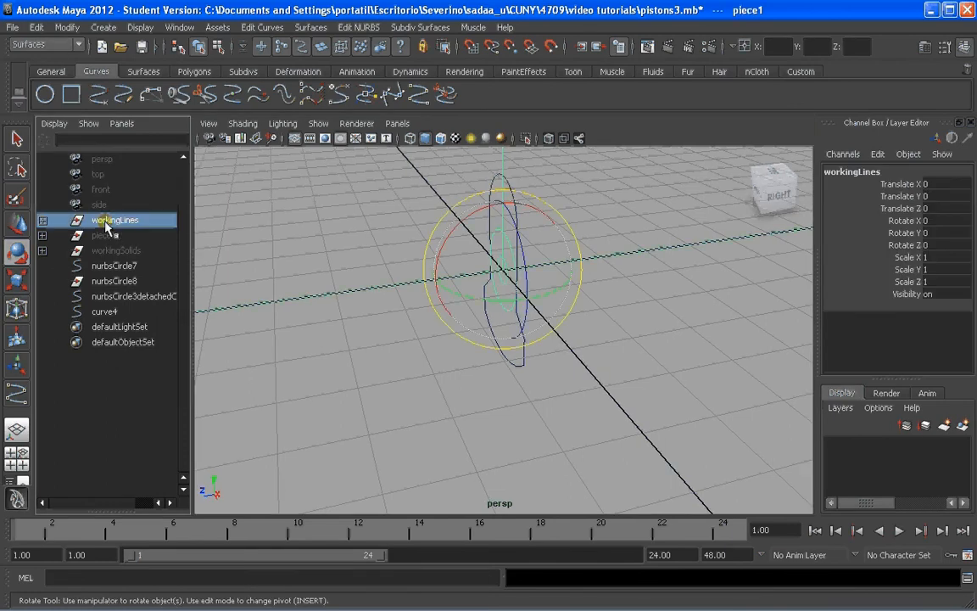
left_click(476, 318)
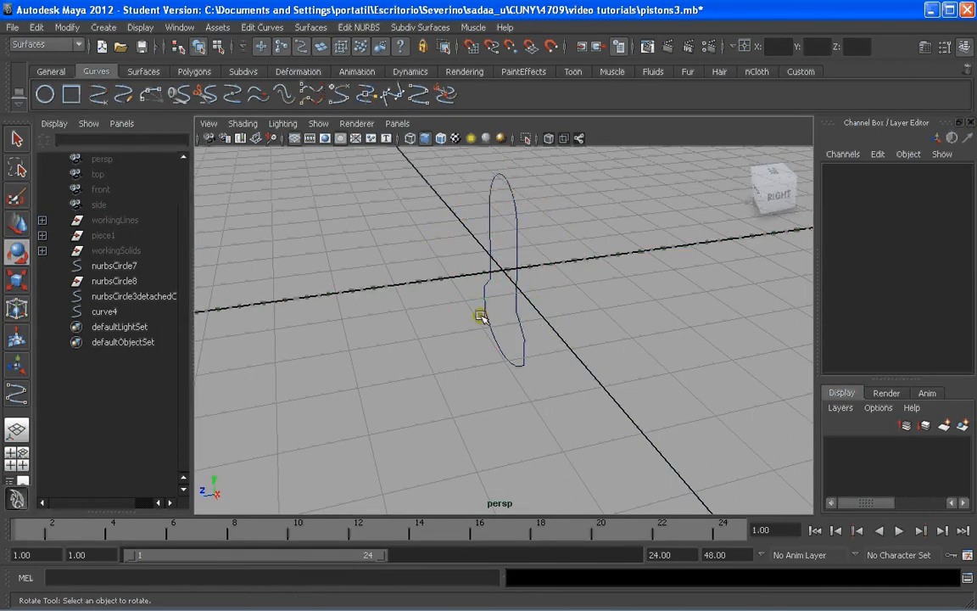
Extrude the closed profile along the short straight curve as a NURBS tube, with the result position set to At path
left_click(492, 273)
left_click(507, 262)
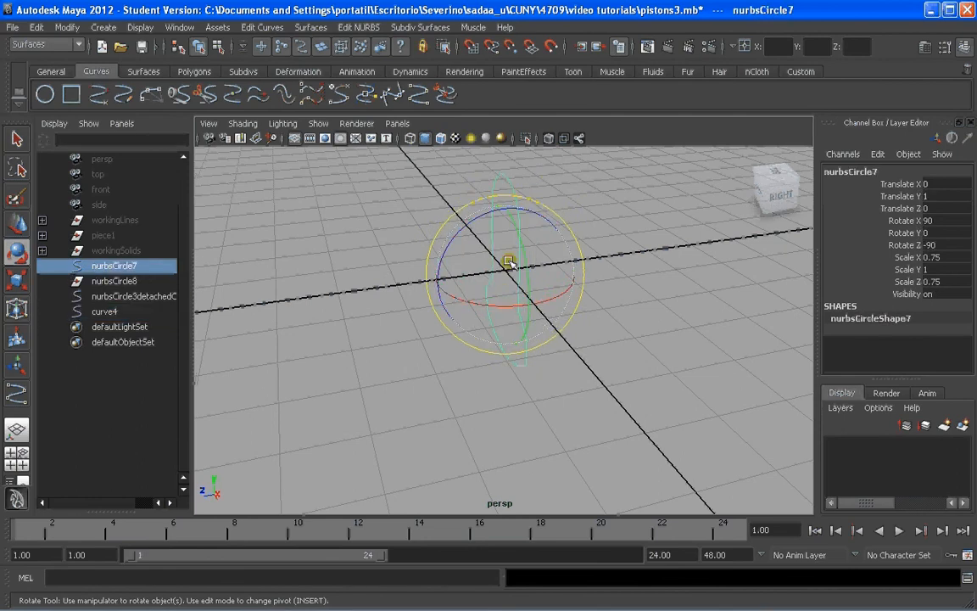
left_click(465, 373)
left_click_drag(465, 375, 517, 370, "alt")
left_click_drag(481, 224, 507, 214)
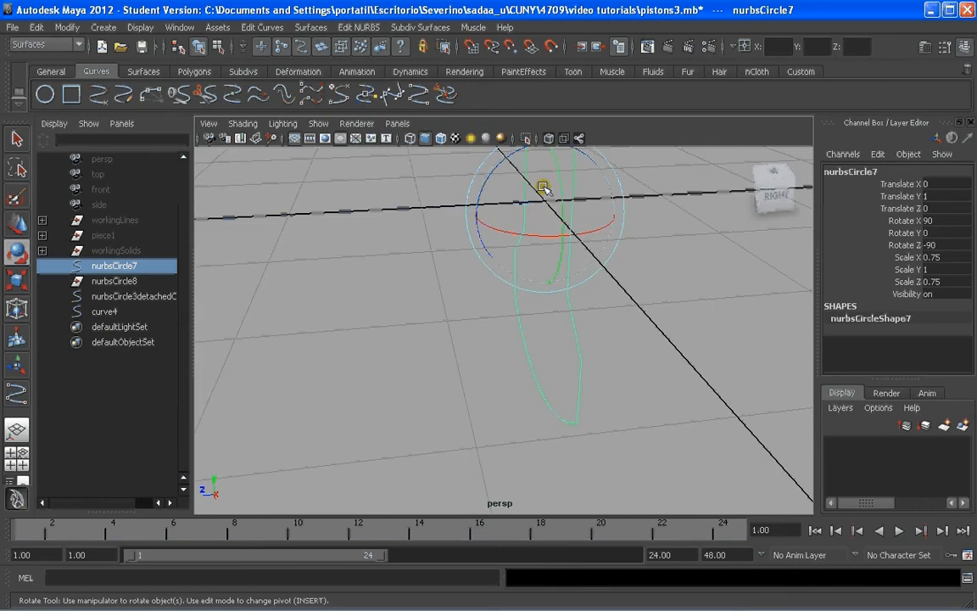
left_click(560, 229)
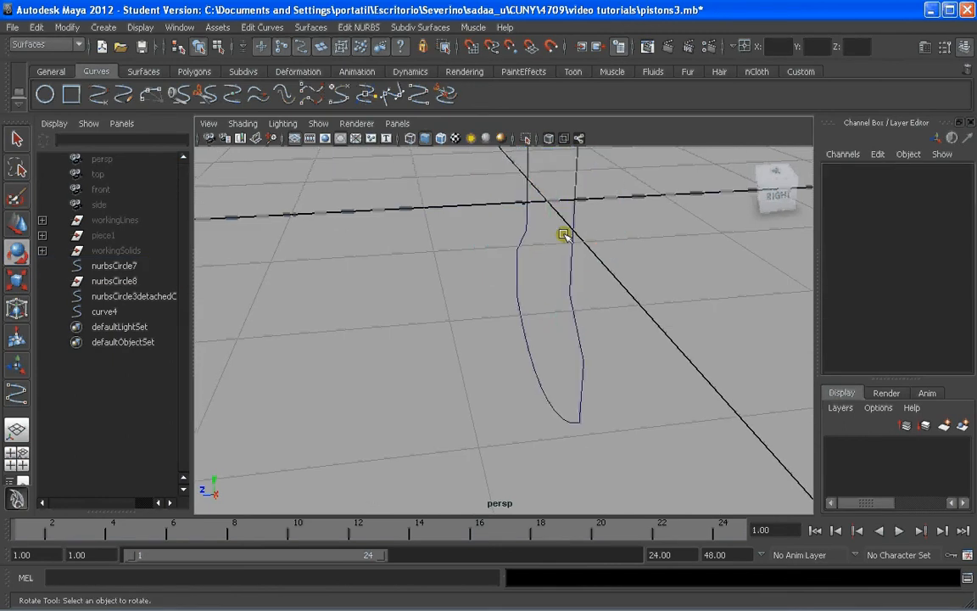
left_click(509, 235)
key("q")
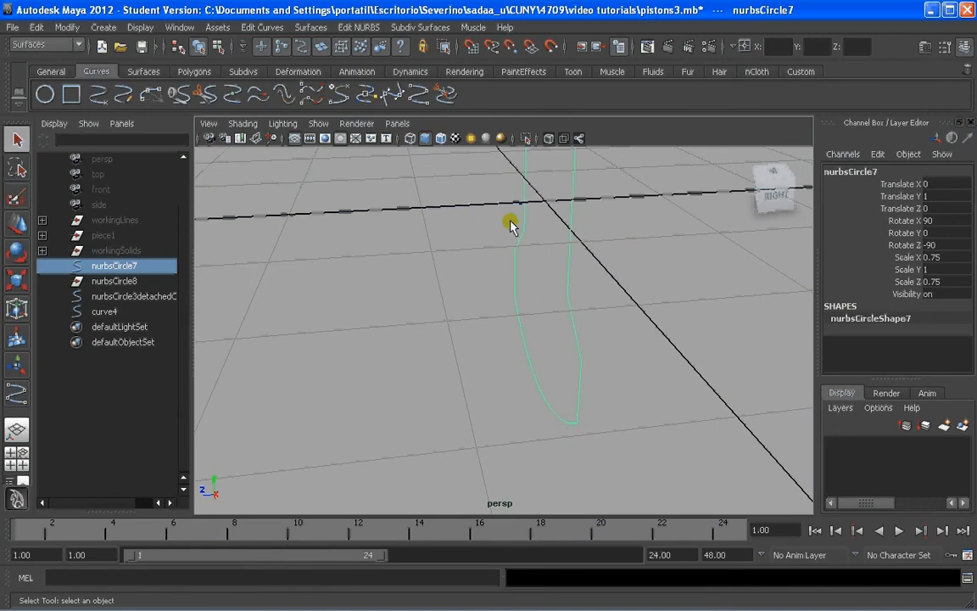
left_click(514, 225, "shift")
left_click_drag(486, 183, 474, 328, "alt")
left_click(311, 27)
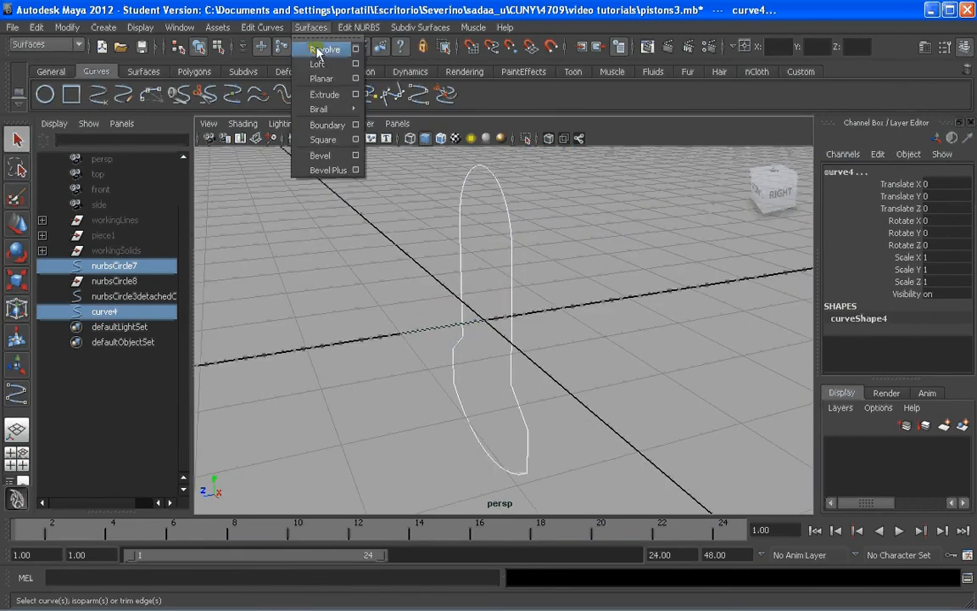
left_click(356, 94)
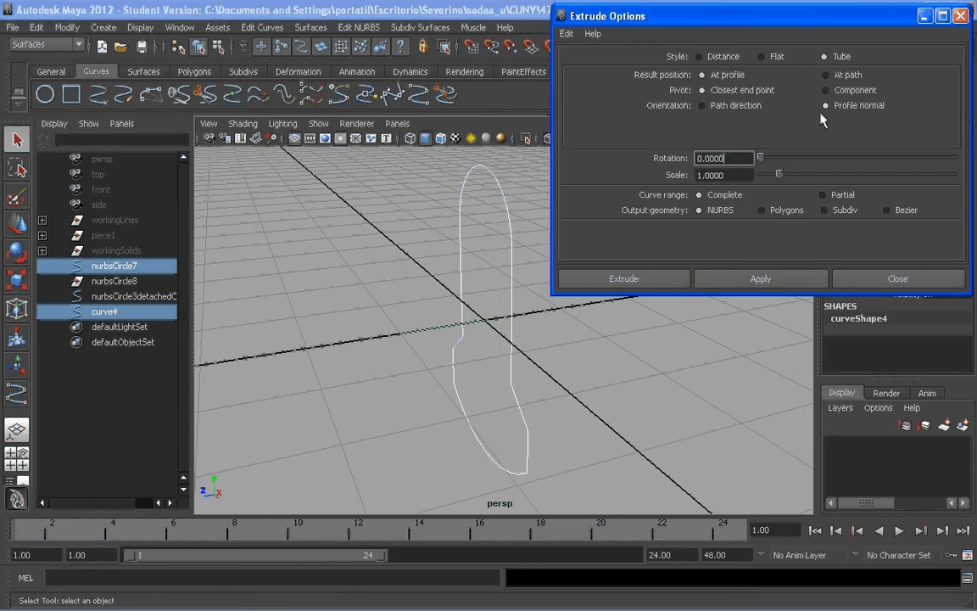
left_click(828, 75)
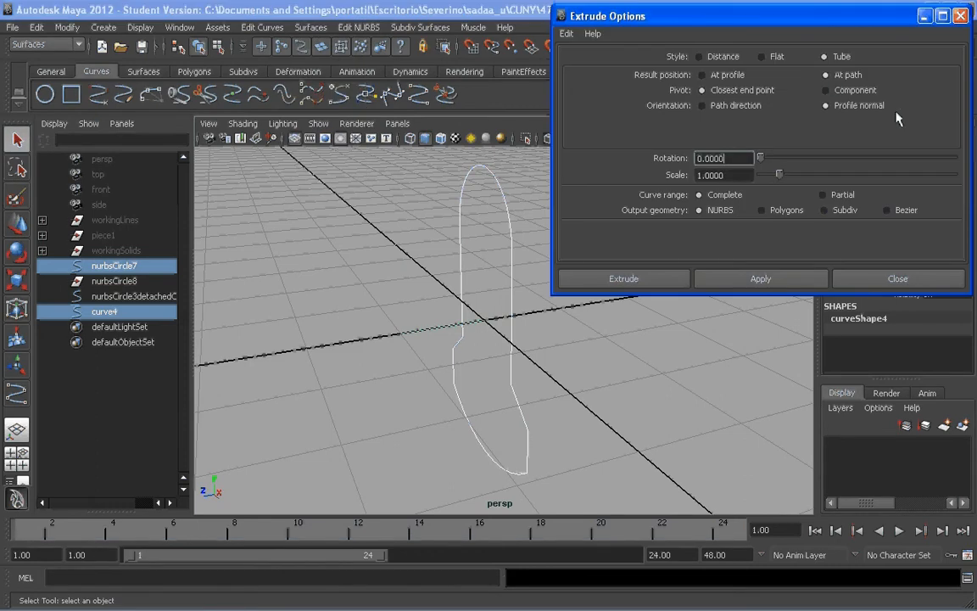
left_click(642, 285)
left_click_drag(581, 332, 604, 340, "alt")
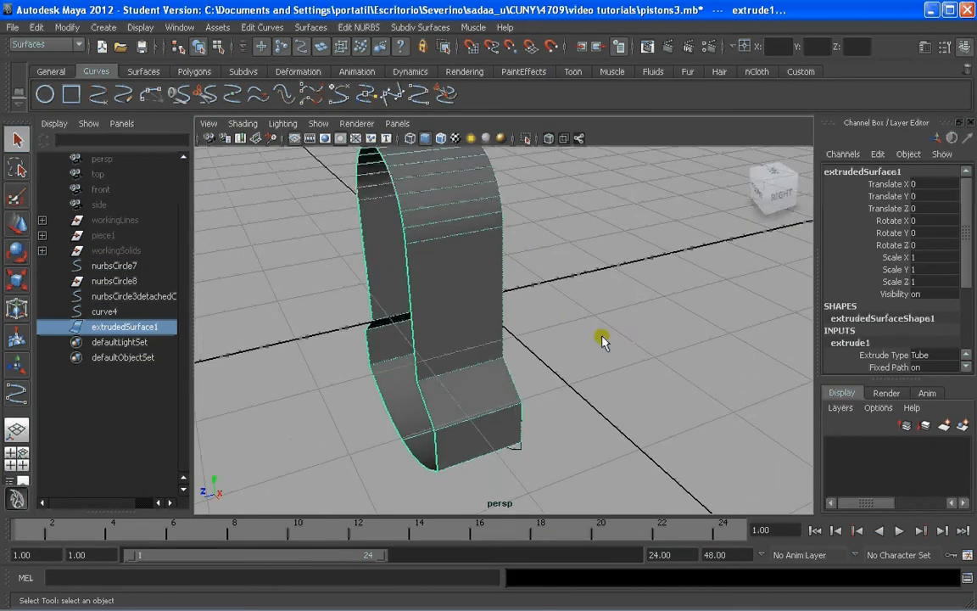
left_click(605, 340)
Cap the extrusion's open end at the origin with a planar surface built from its edge isoparm
right_click_drag(604, 340, 493, 246, "alt")
left_click(503, 286)
left_click_drag(484, 257, 485, 261)
left_click(617, 254)
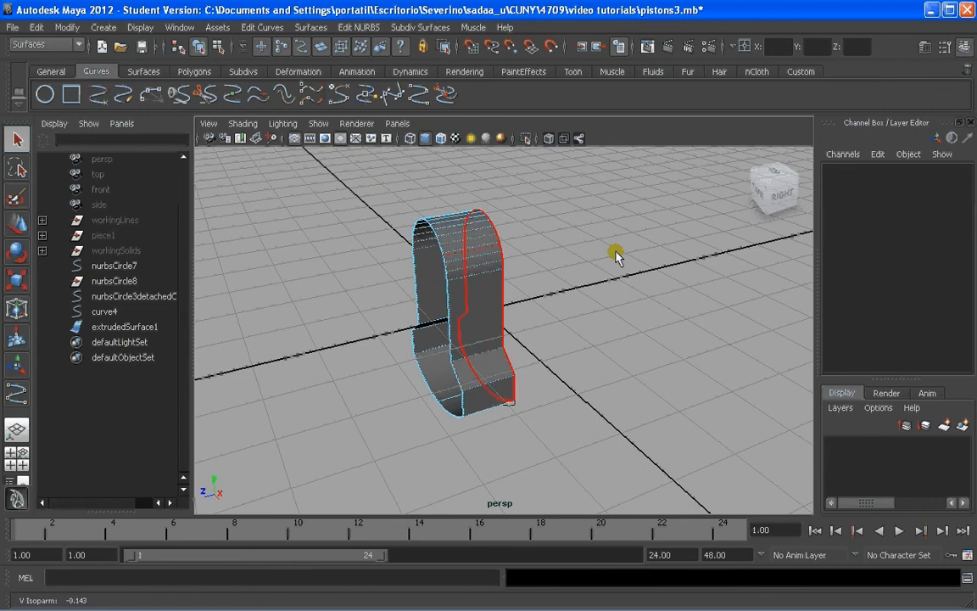
left_click_drag(615, 287, 526, 315, "alt")
scroll(518, 263, "up", 4)
scroll(514, 310, "down", 2)
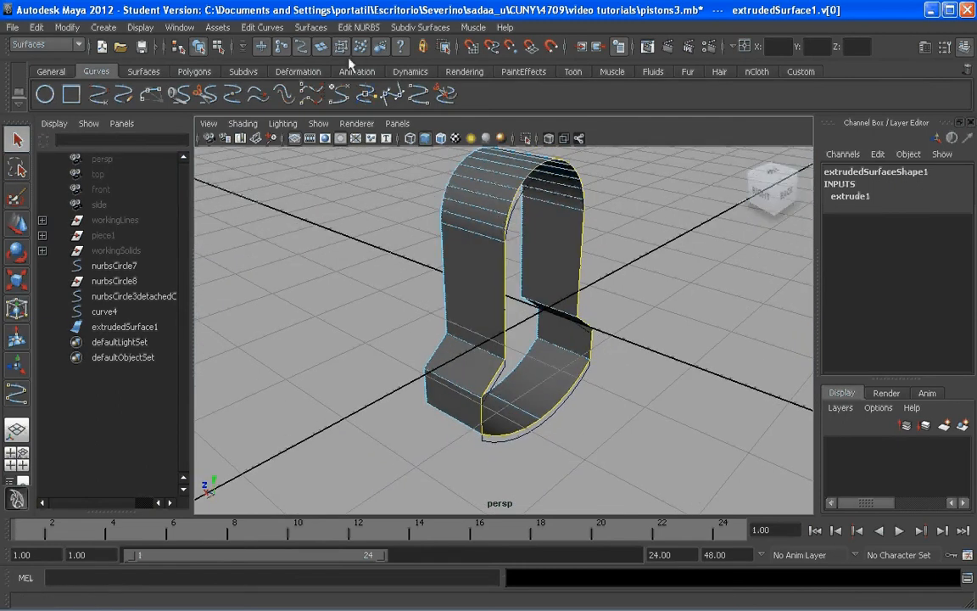
left_click(311, 28)
left_click(323, 94)
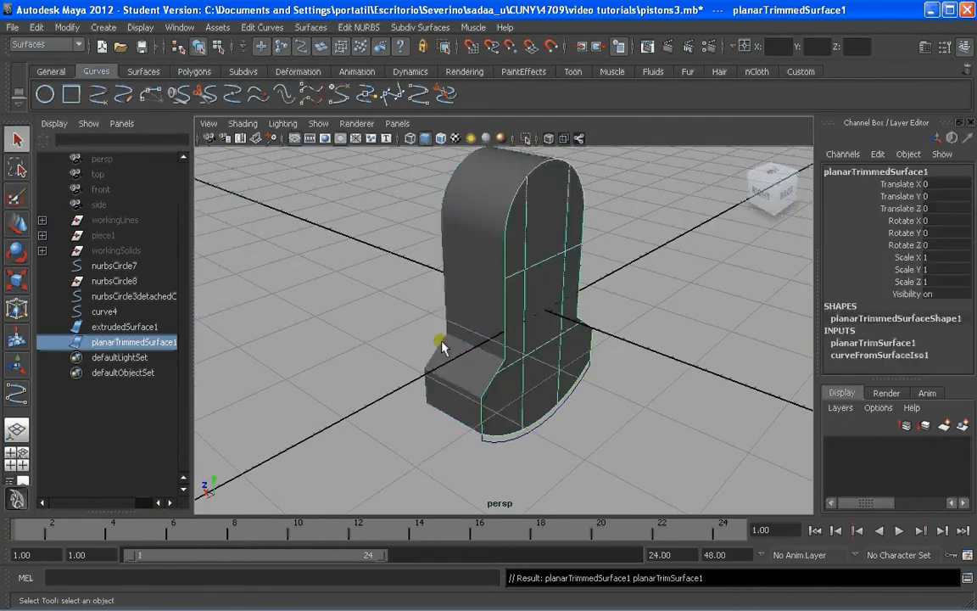
left_click_drag(441, 347, 539, 400, "alt")
scroll(556, 374, "down", 3)
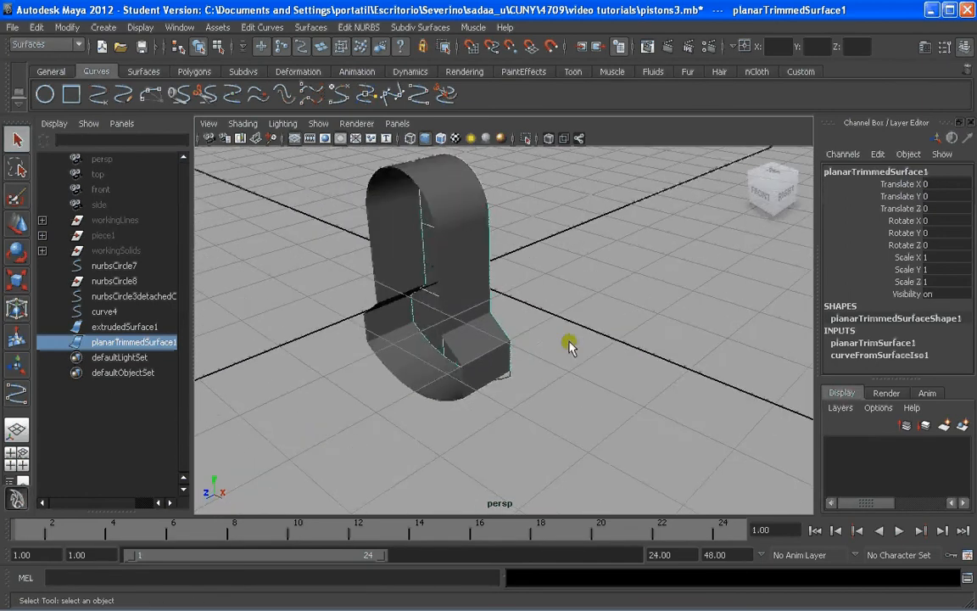
left_click(569, 344)
Switch to the four-view layout and resize the panes to give the side view the most space
left_click(19, 456)
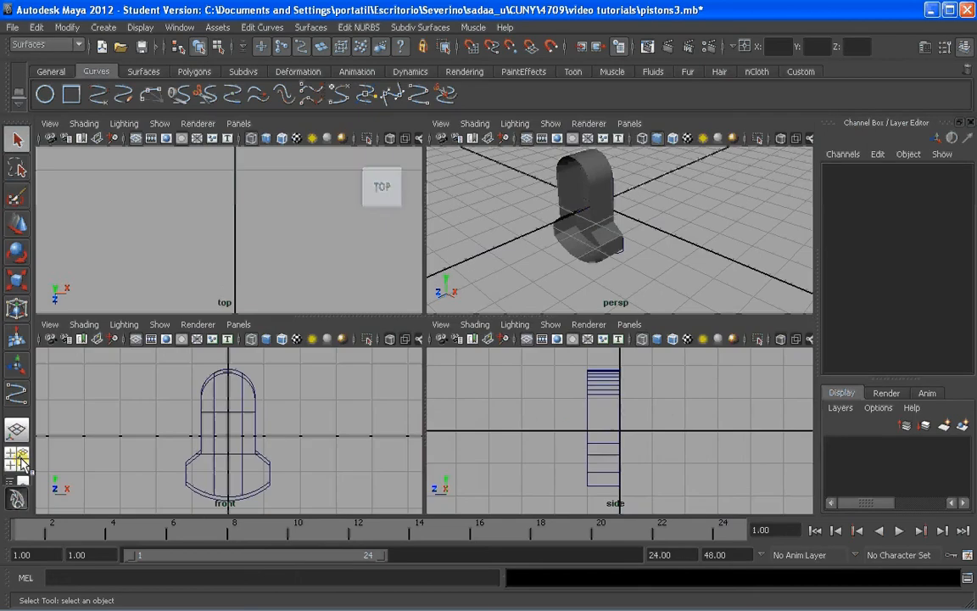
scroll(569, 429, "down", 4)
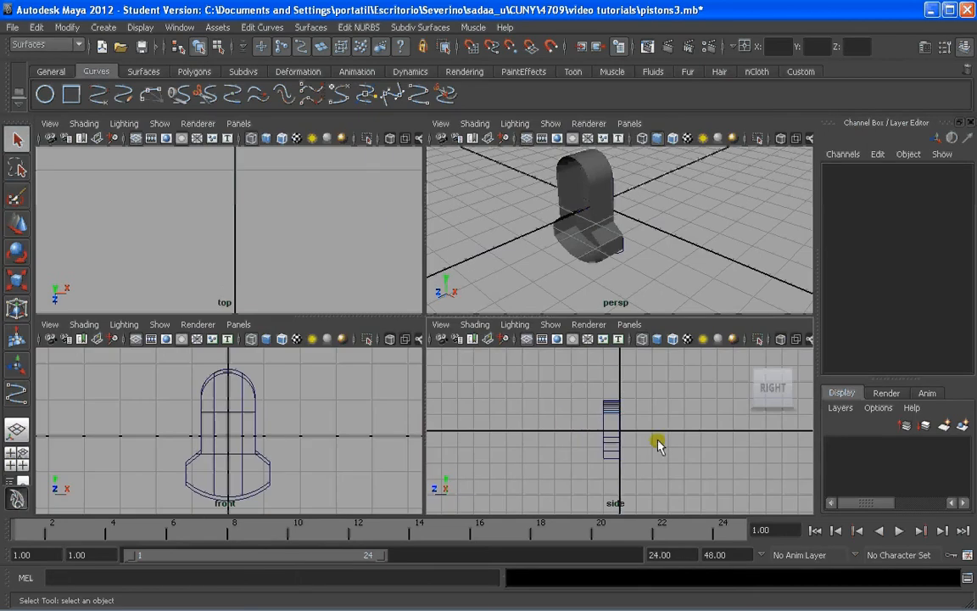
scroll(603, 363, "up", 3)
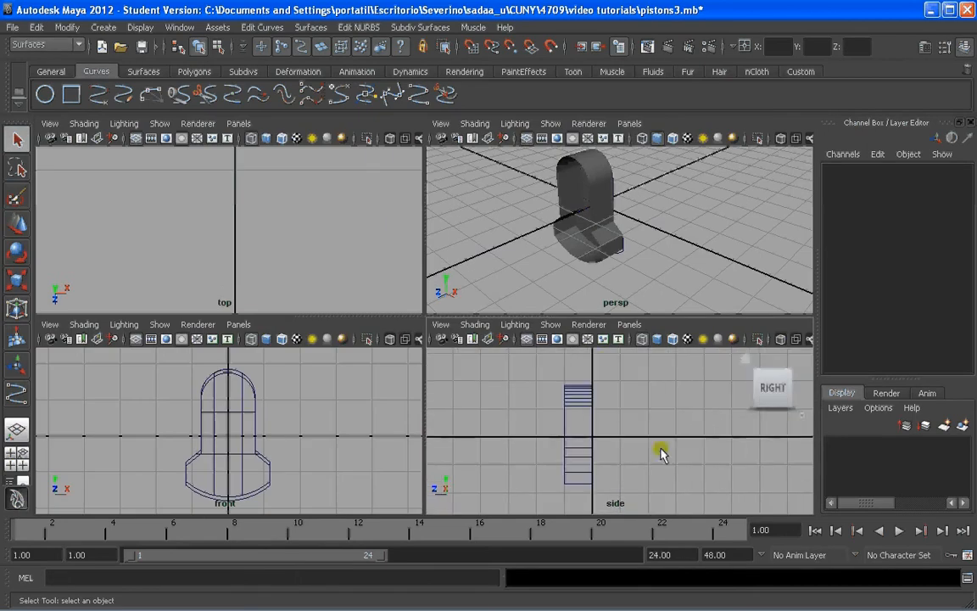
left_click_drag(524, 317, 528, 194)
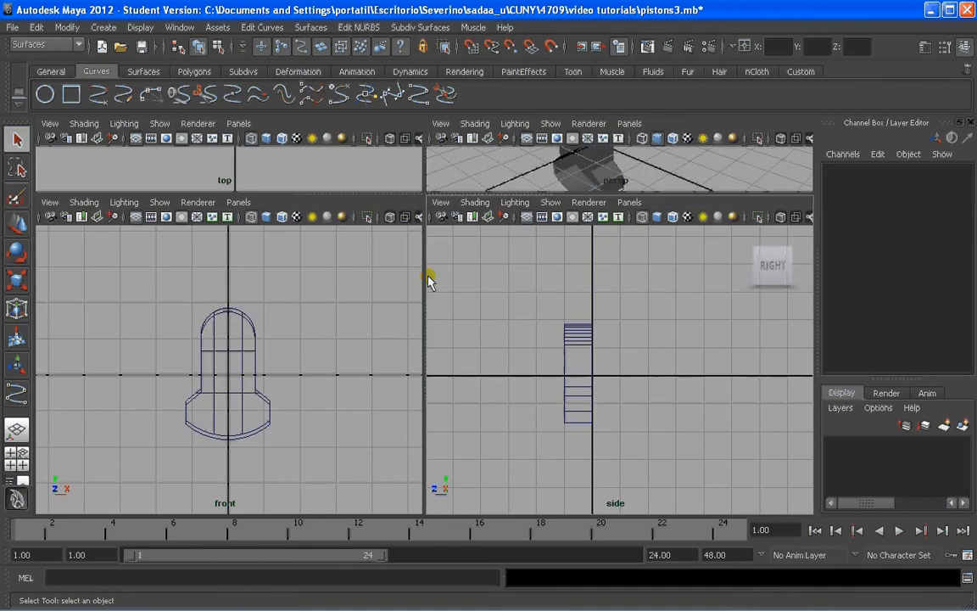
left_click_drag(427, 277, 346, 282)
After checking the crankshaft reference image, draw a four-point stepped curve beside the solid in the side view: two vertical segments joined by a short diagonal
key("alt+Tab")
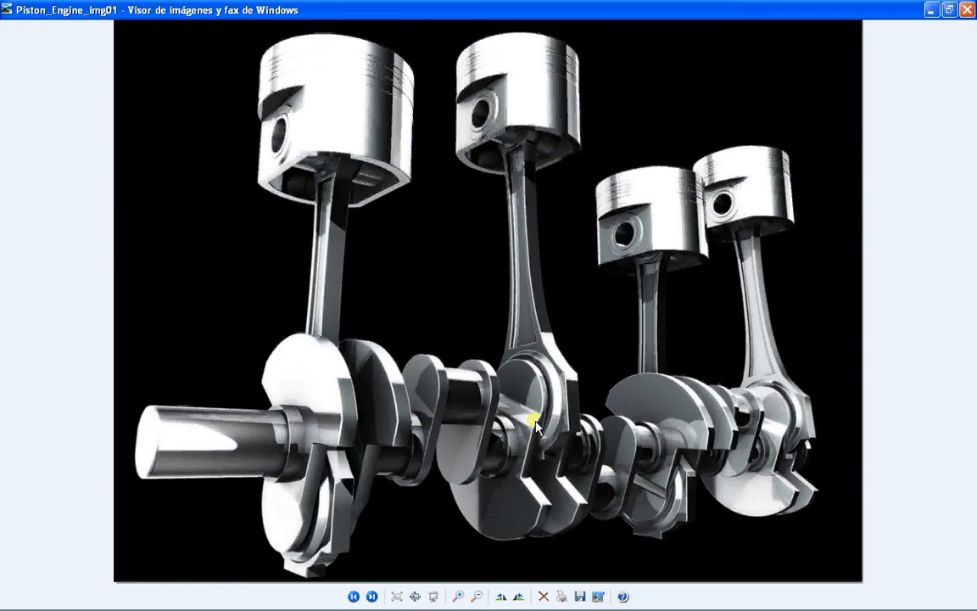
key("alt+Tab")
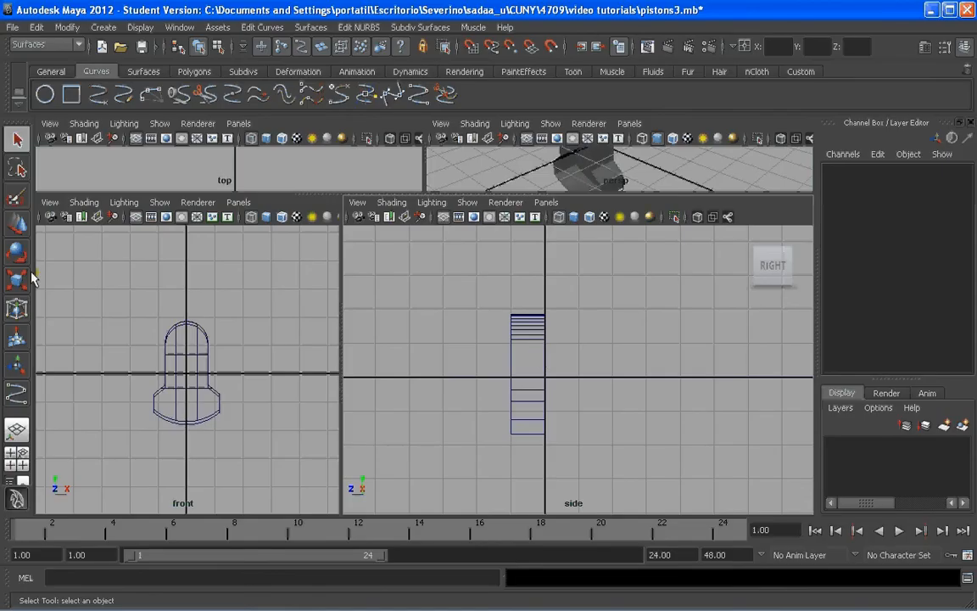
left_click(416, 100)
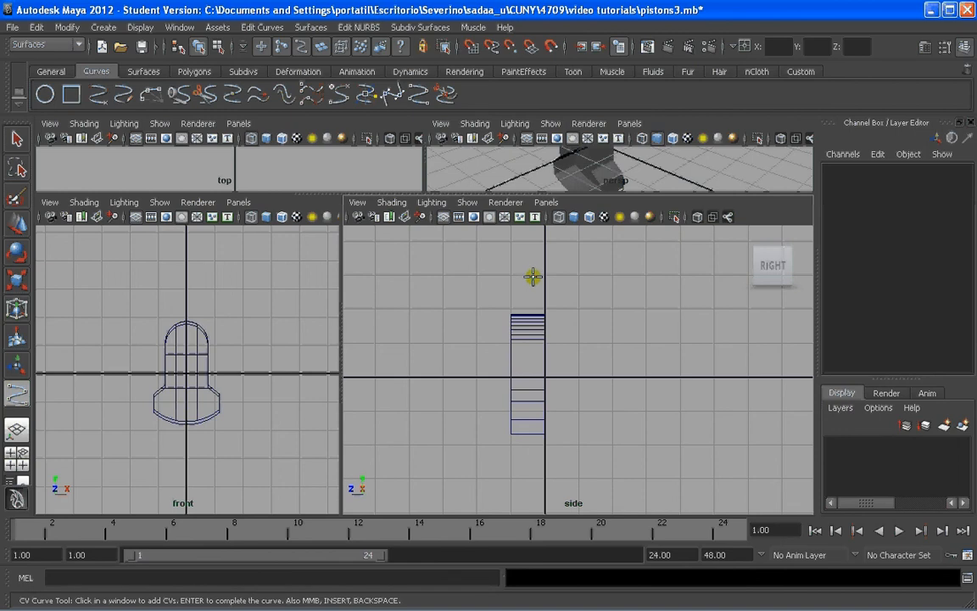
left_click(477, 275)
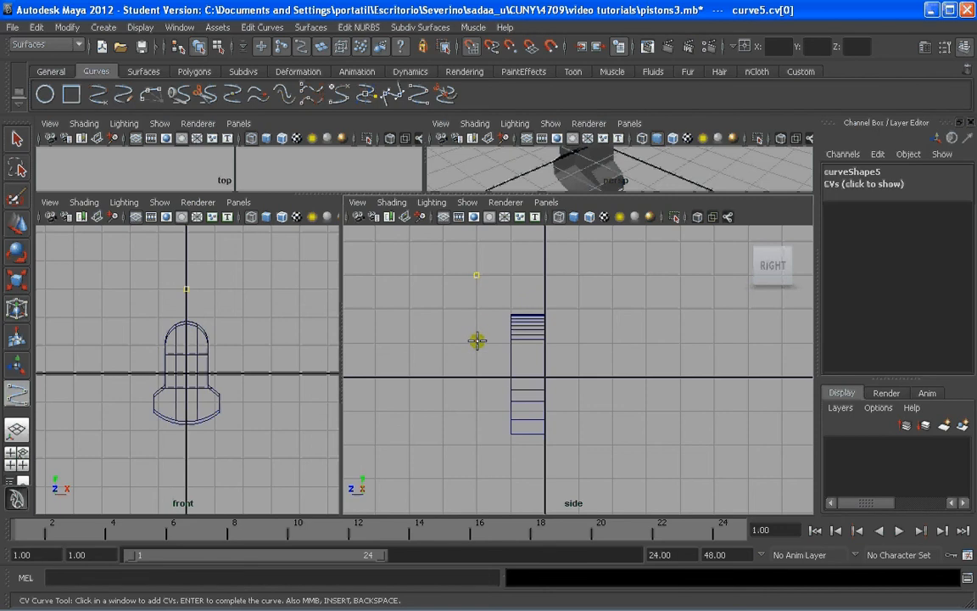
left_click(477, 344)
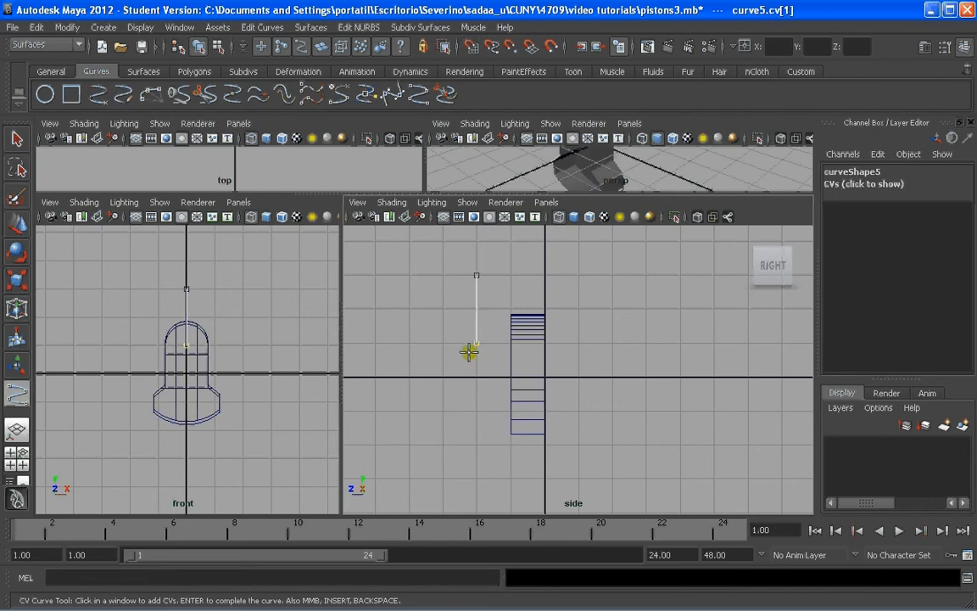
left_click(471, 353)
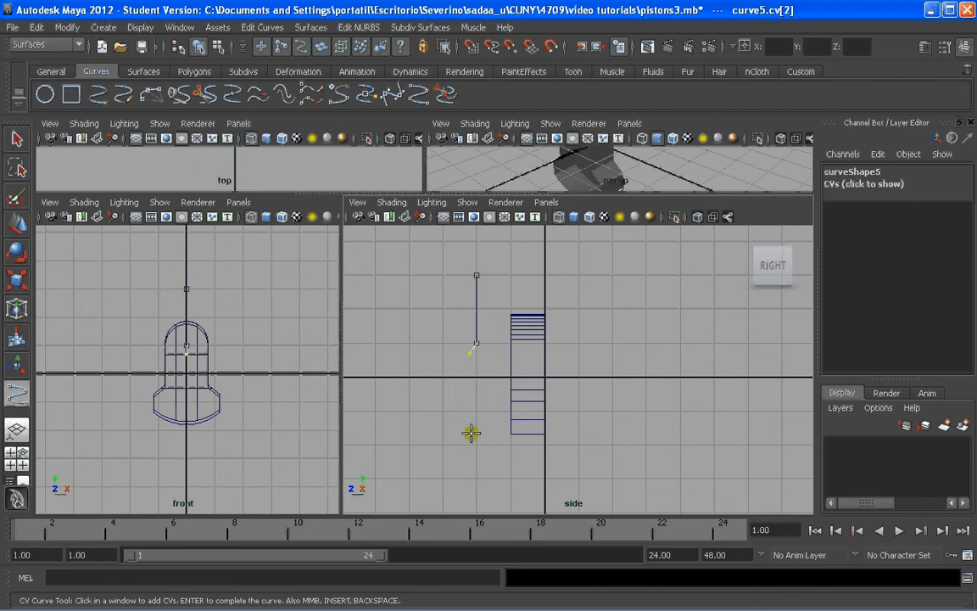
left_click(466, 451)
key("Return")
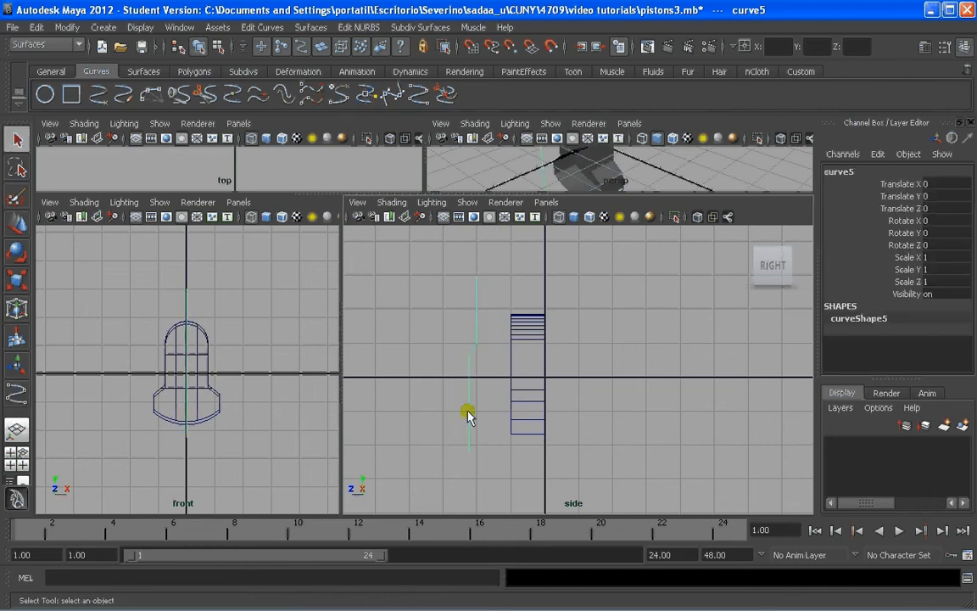
Detach the stepped curve at its two inner edit points, separating the upper vertical, diagonal and lower vertical segments
scroll(481, 352, "up", 3)
middle_click_drag(438, 314, 487, 377, "alt")
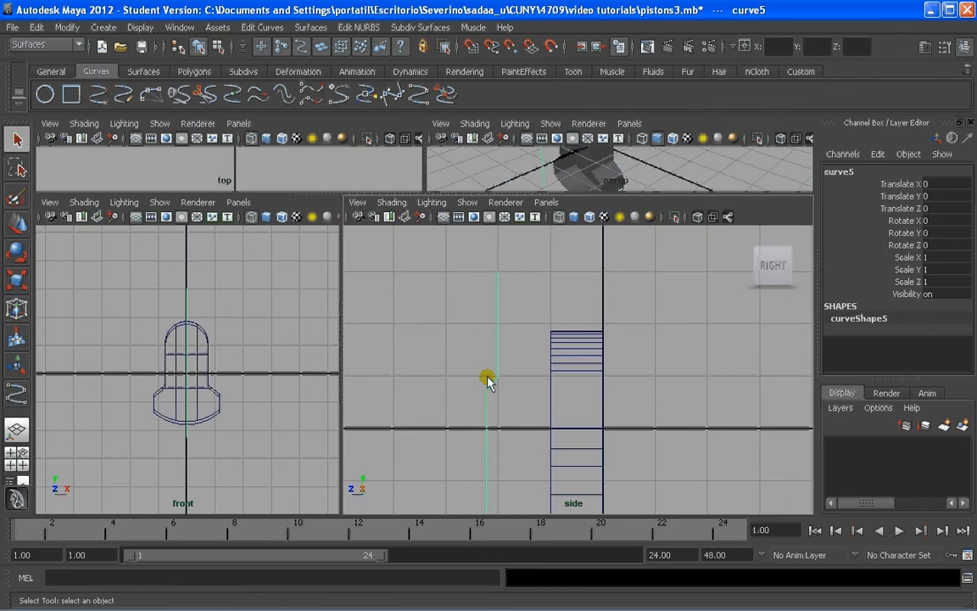
scroll(489, 381, "up", 1)
right_click_drag(480, 360, 482, 397)
left_click_drag(496, 362, 458, 407)
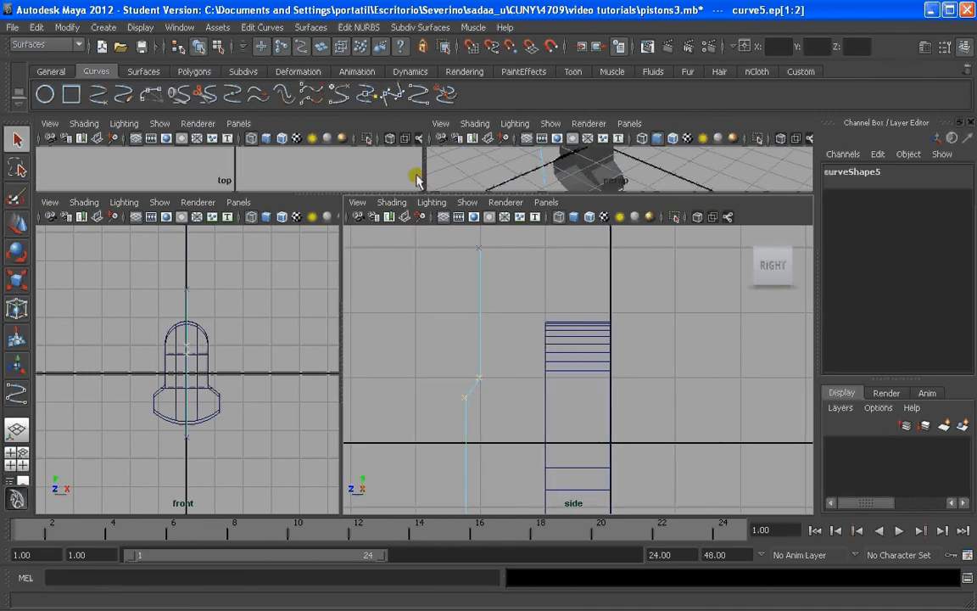
left_click(259, 28)
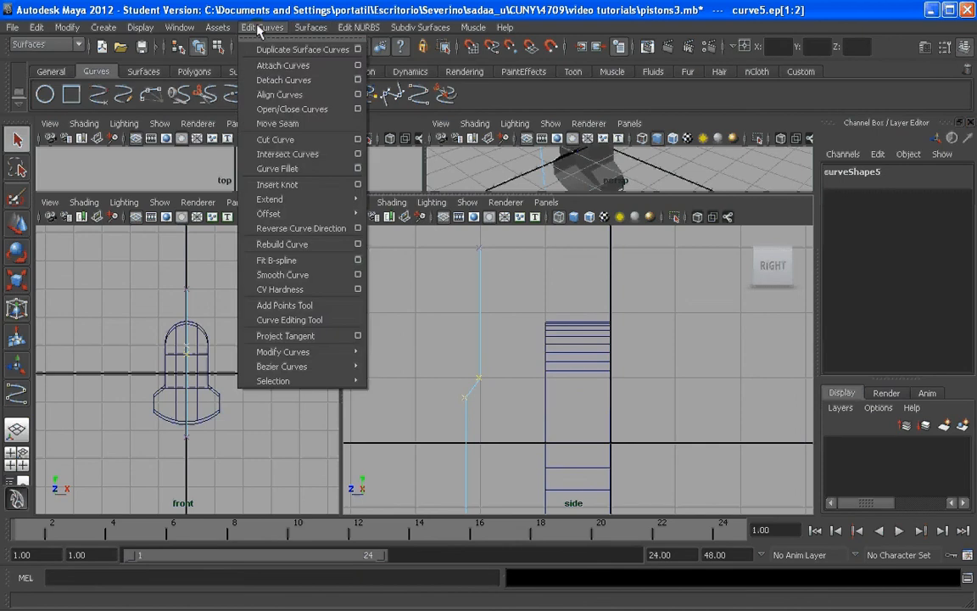
left_click(266, 82)
left_click(458, 355)
left_click(465, 384)
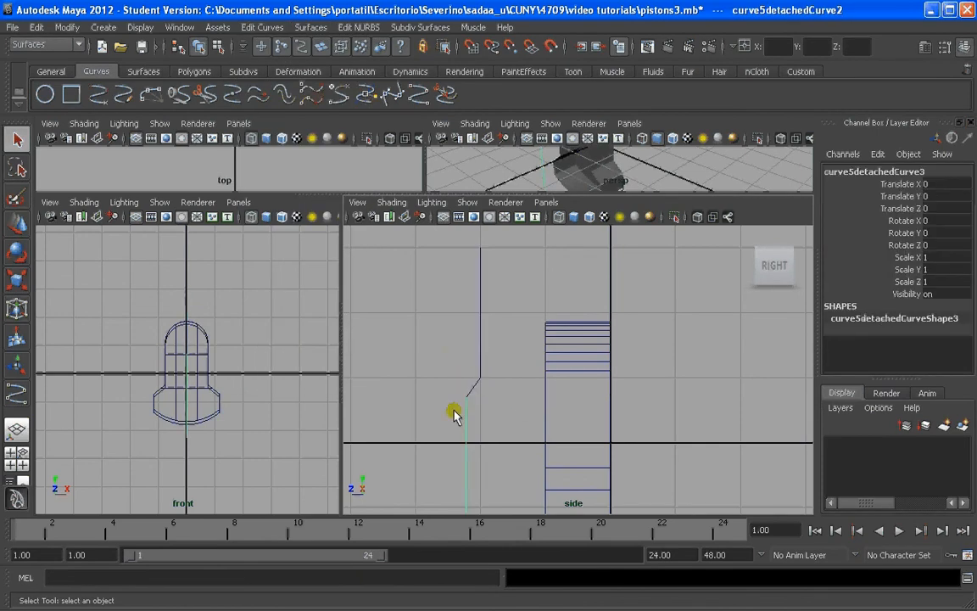
scroll(474, 396, "up", 2)
left_click(464, 371)
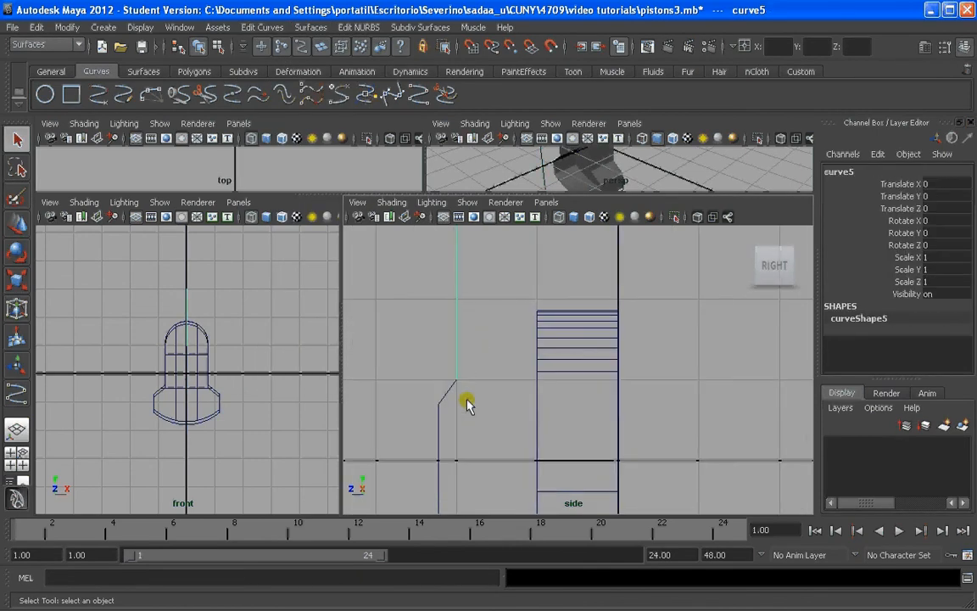
Round the corner between the upper vertical and diagonal segments with a trimmed circular curve fillet of radius 0.25
scroll(465, 399, "up", 3)
left_click_drag(489, 339, 438, 378)
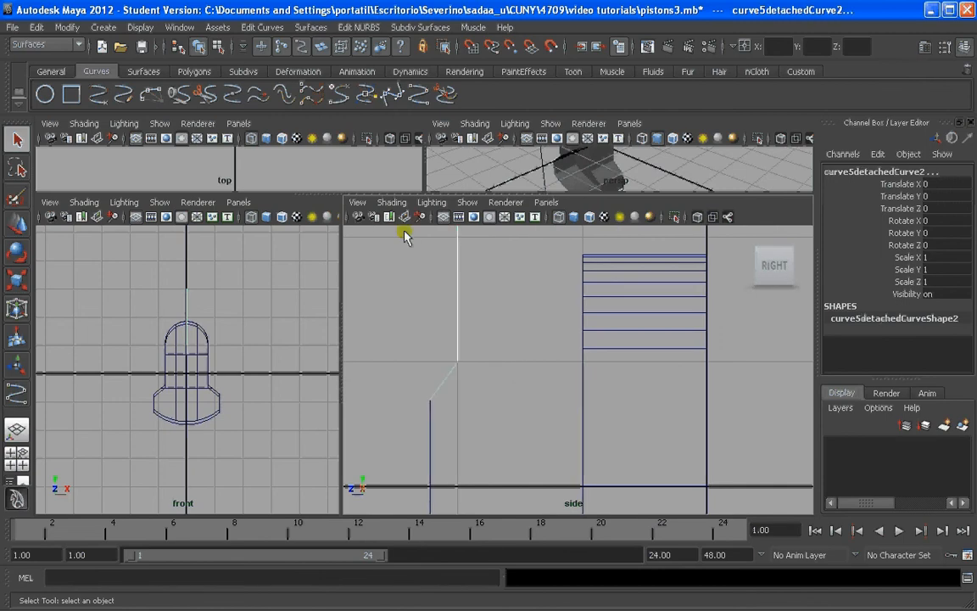
left_click(262, 27)
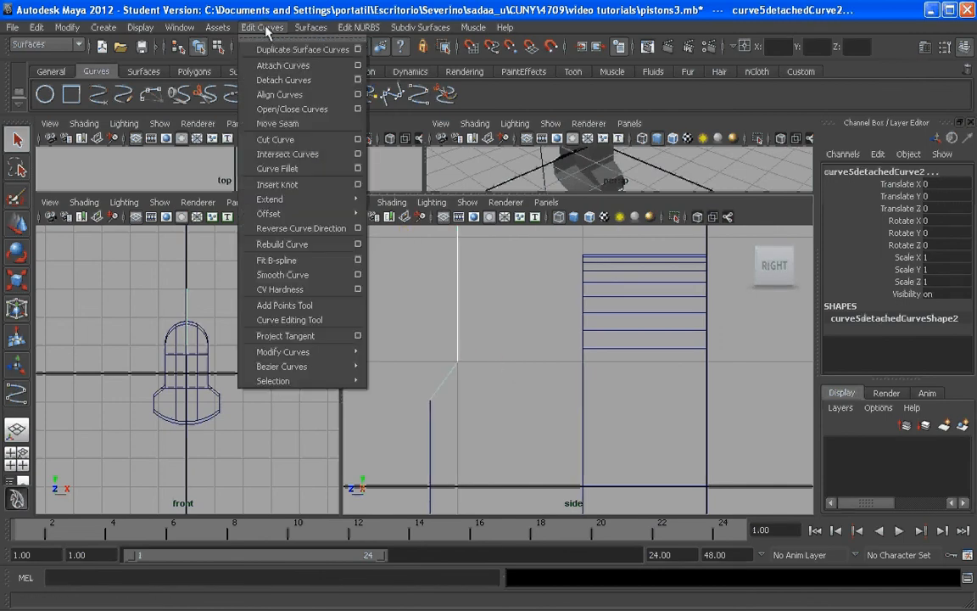
mouse_move(285, 217)
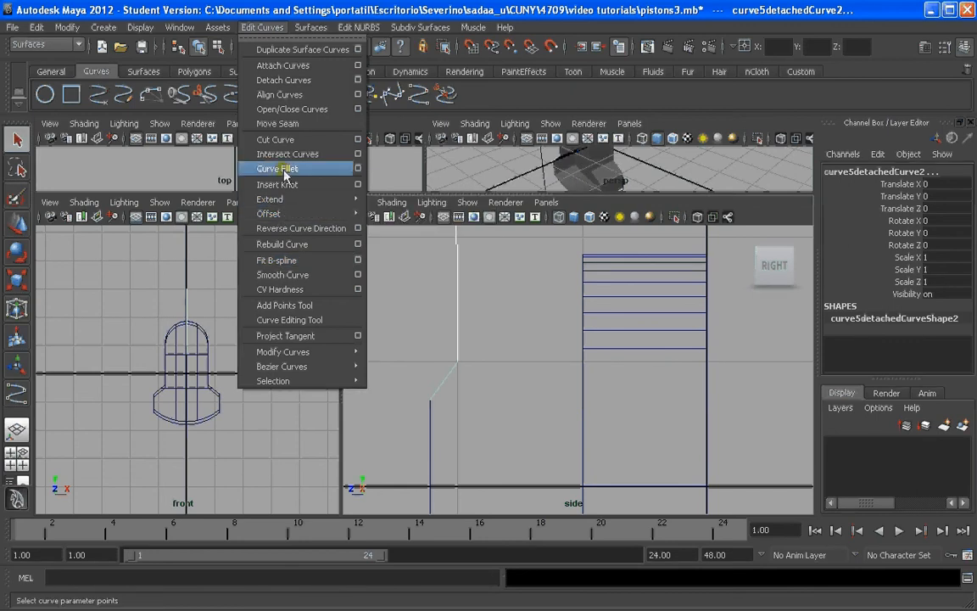
left_click(358, 170)
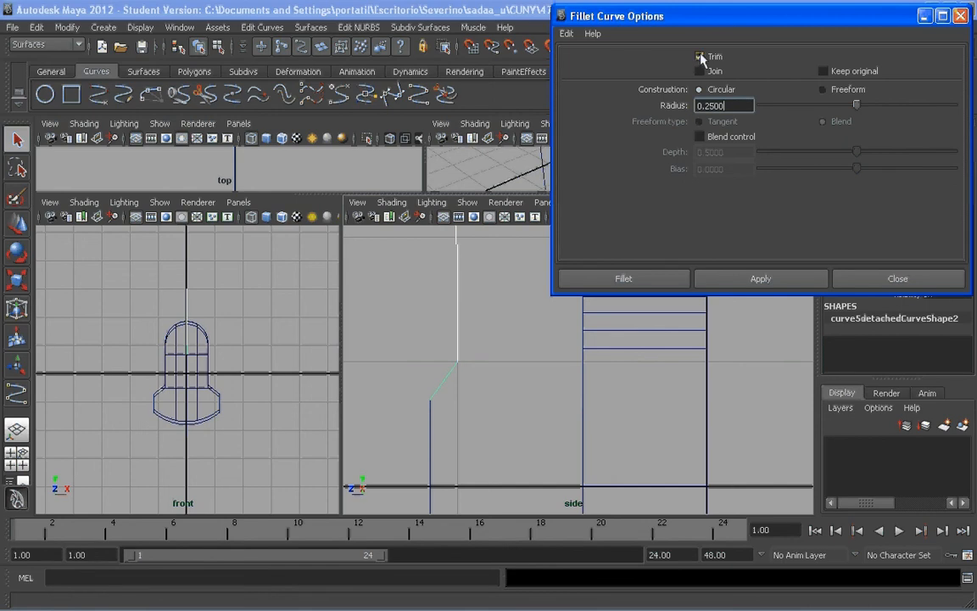
left_click(647, 282)
scroll(458, 381, "up", 1)
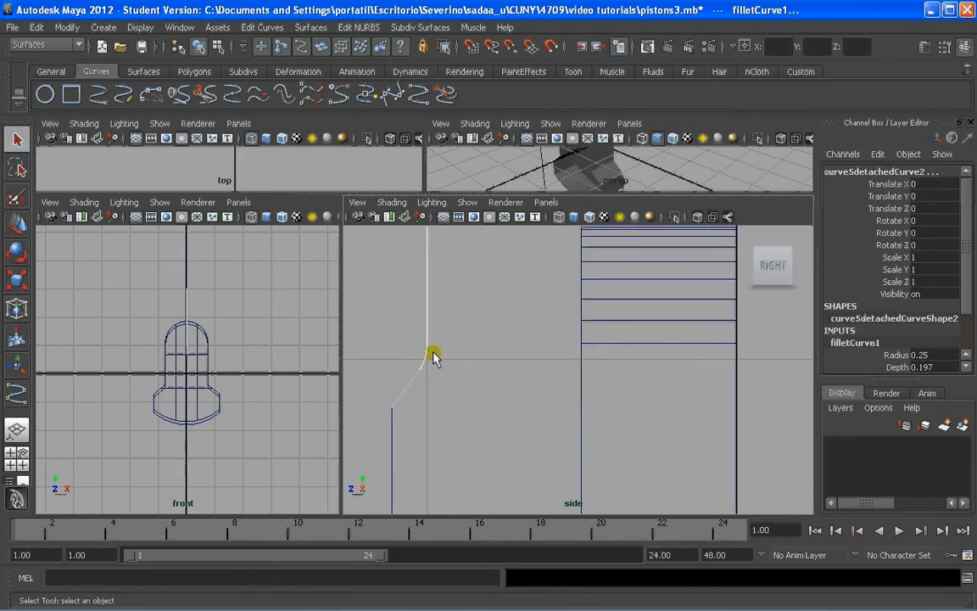
Repeat the curve fillet on the corner between the diagonal and the lower vertical segment
left_click_drag(374, 427, 416, 425)
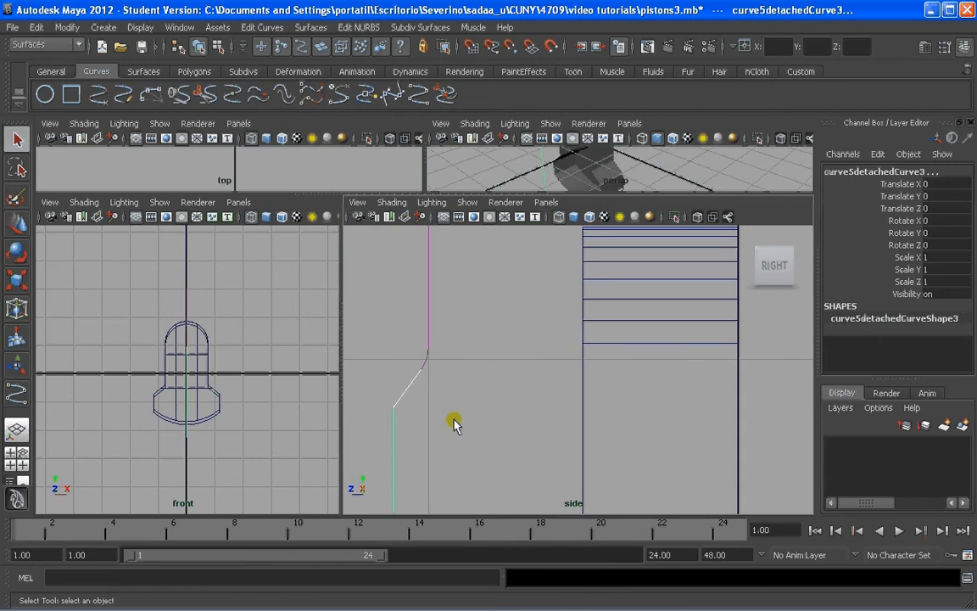
key("g")
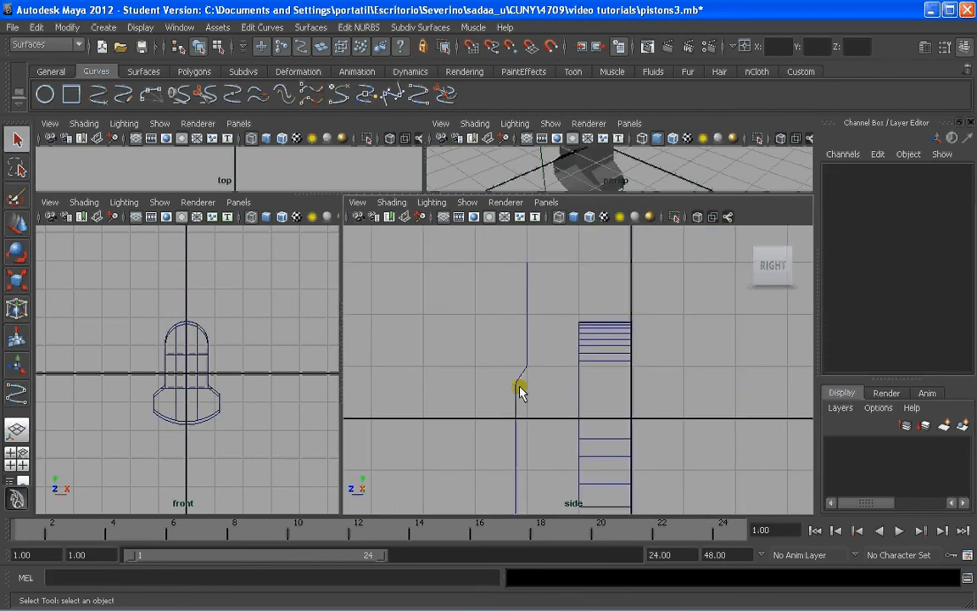
scroll(515, 381, "up", 3)
left_click(519, 338)
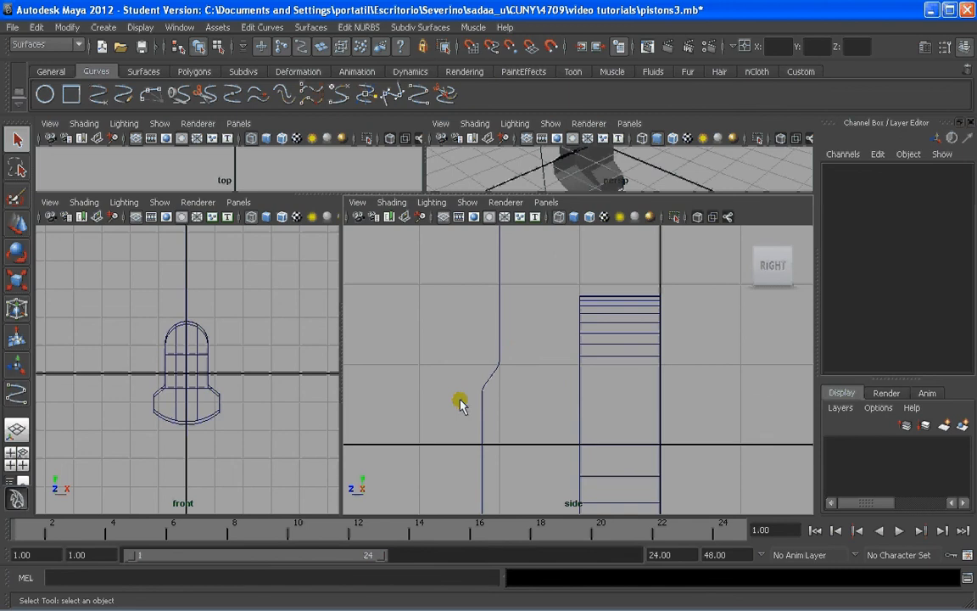
Attach all the vertical, diagonal and fillet segments into one continuous curve
scroll(520, 347, "up", 1)
left_click(478, 360)
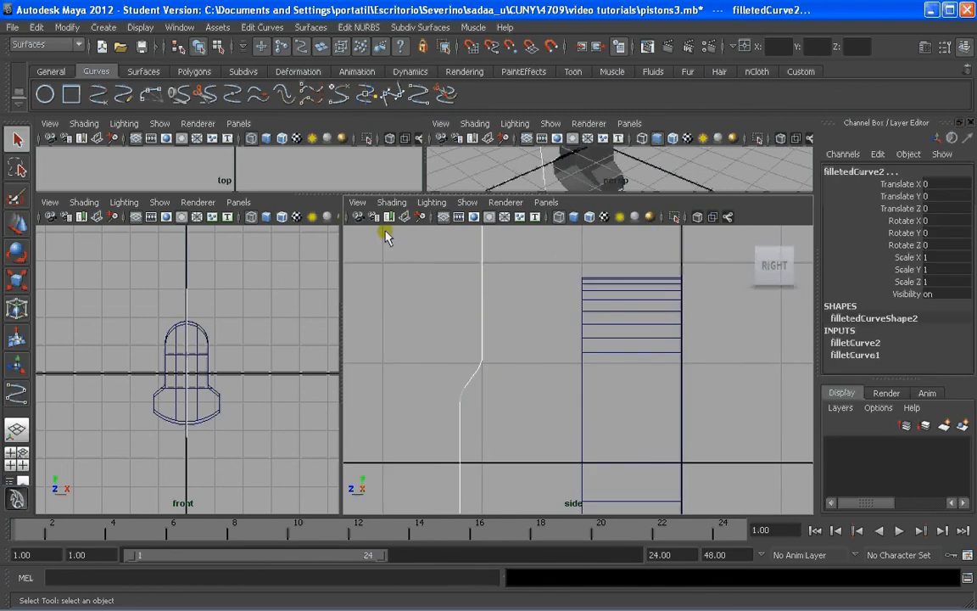
left_click(262, 27)
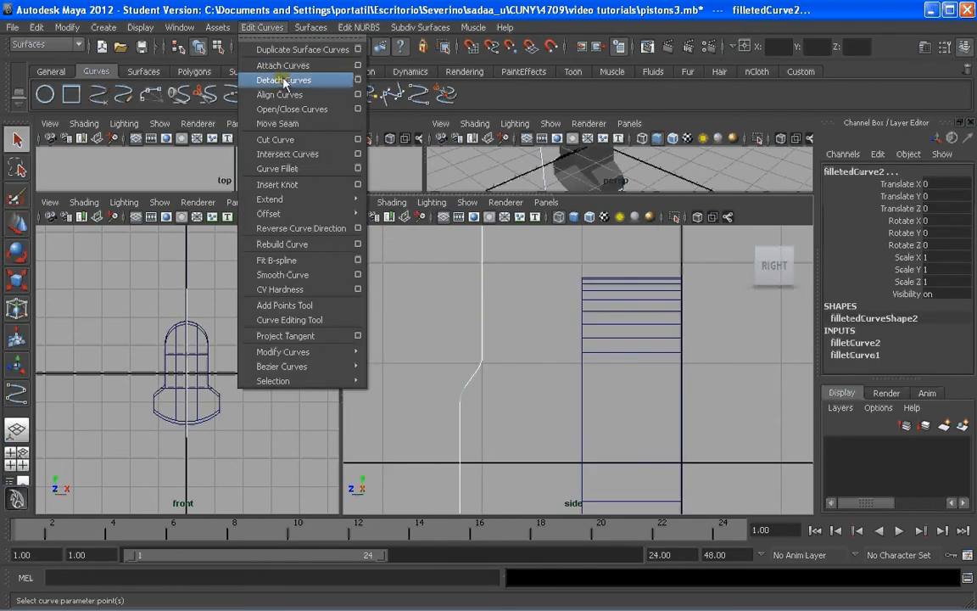
left_click(286, 68)
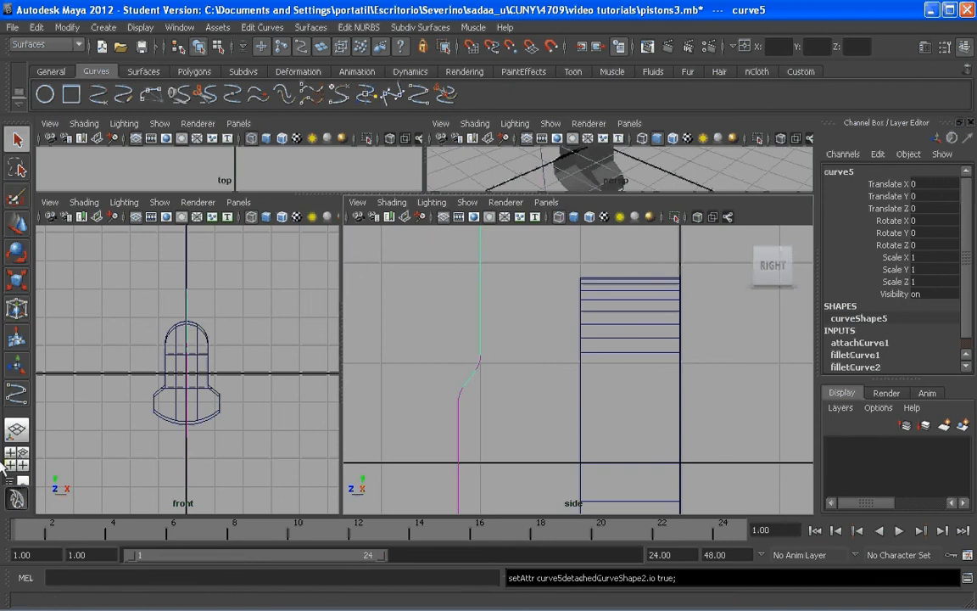
Switch to the perspective view with the object list and delete the construction history of the attached curve5
left_click(20, 481)
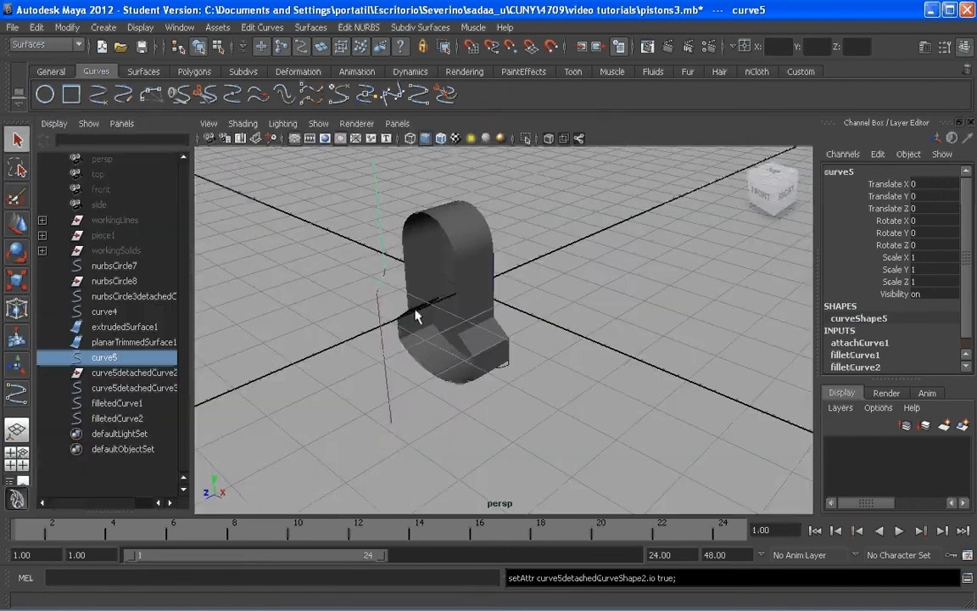
left_click_drag(395, 299, 346, 276, "alt")
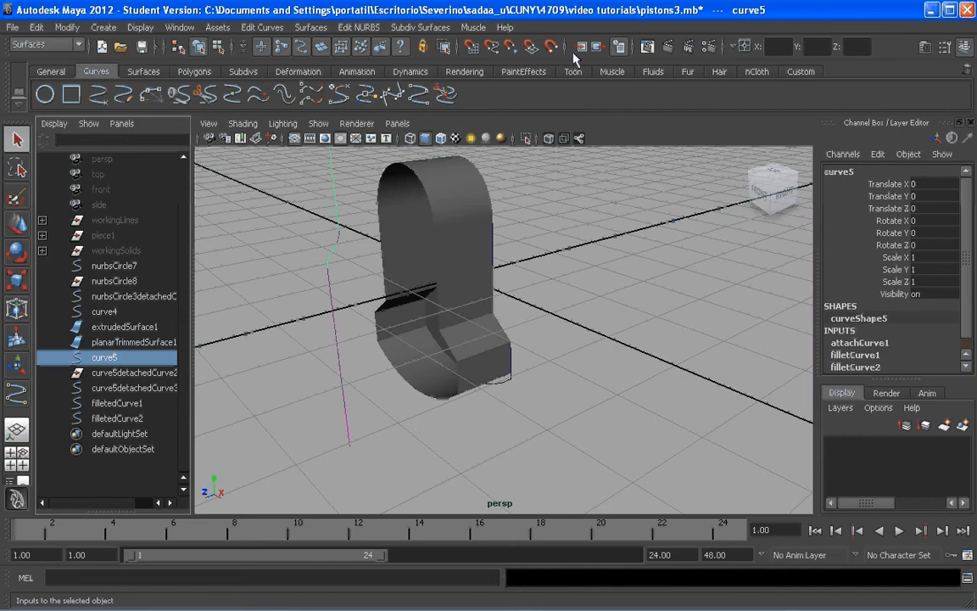
left_click(67, 28)
mouse_move(42, 29)
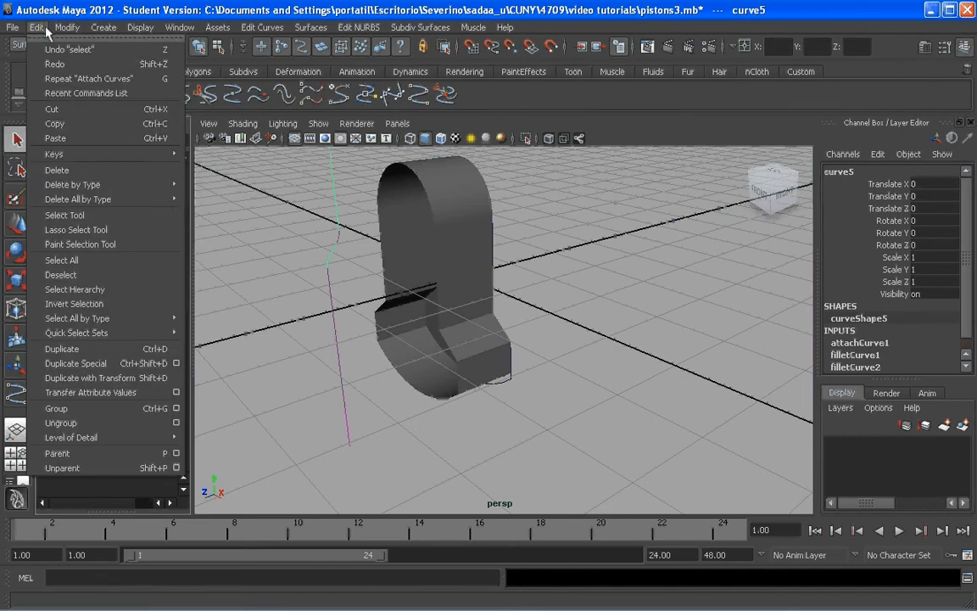
mouse_move(85, 185)
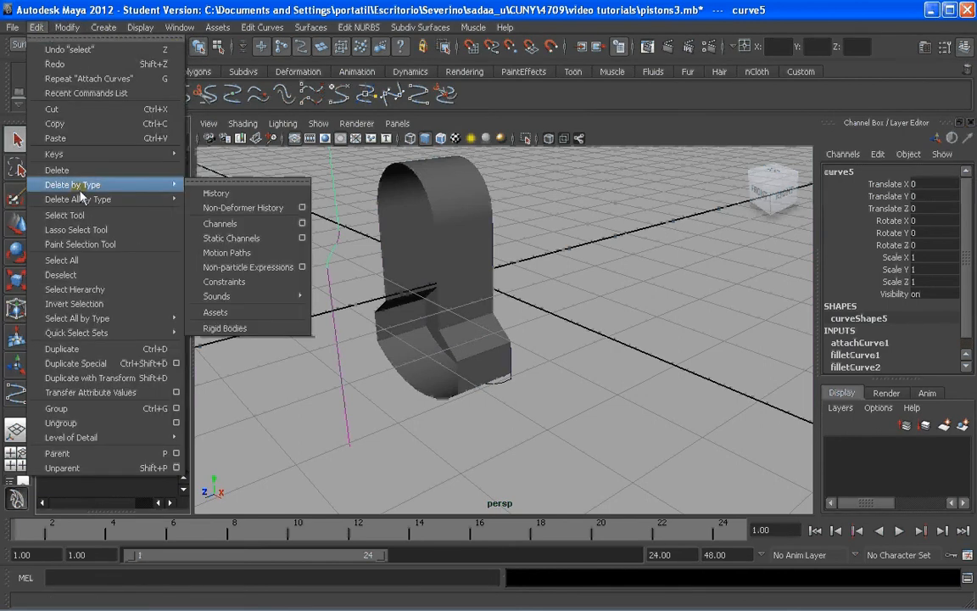
left_click(225, 191)
left_click(104, 358)
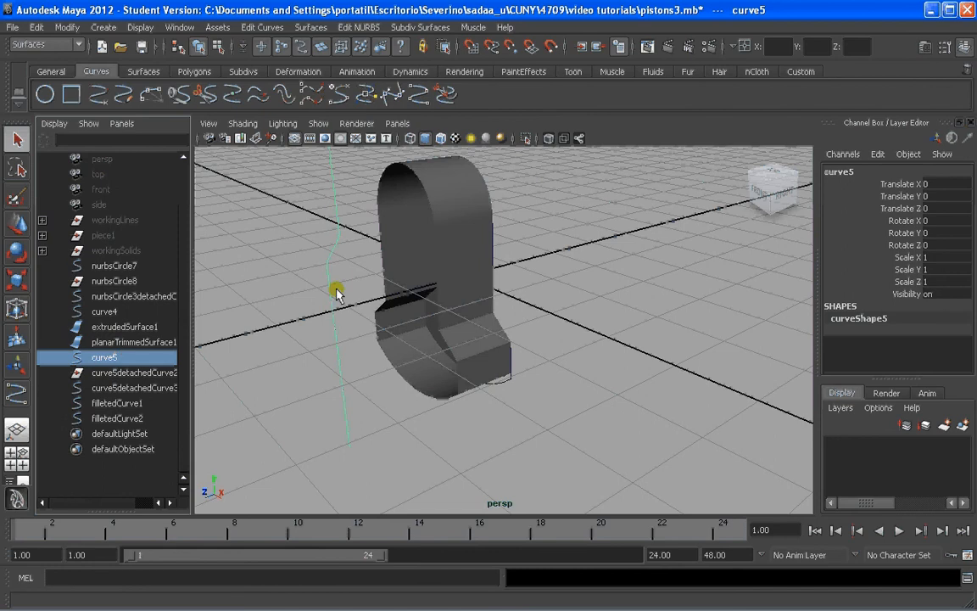
Move the attached curve away from its leftover pieces to about Translate X -3.353 and Translate Z -2.002
scroll(338, 292, "down", 2)
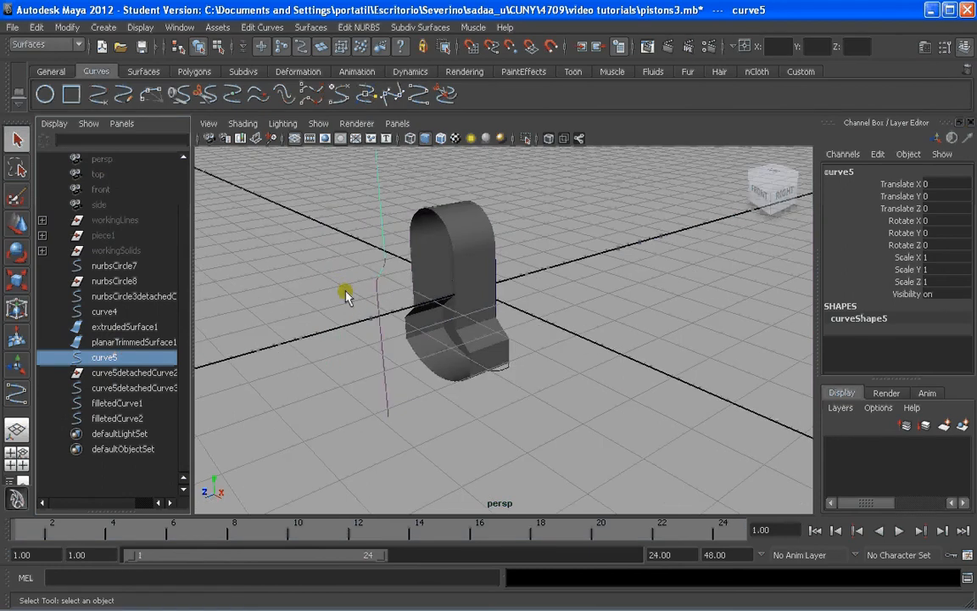
key("w")
left_click_drag(474, 247, 418, 204)
left_click_drag(409, 375, 378, 358, "alt")
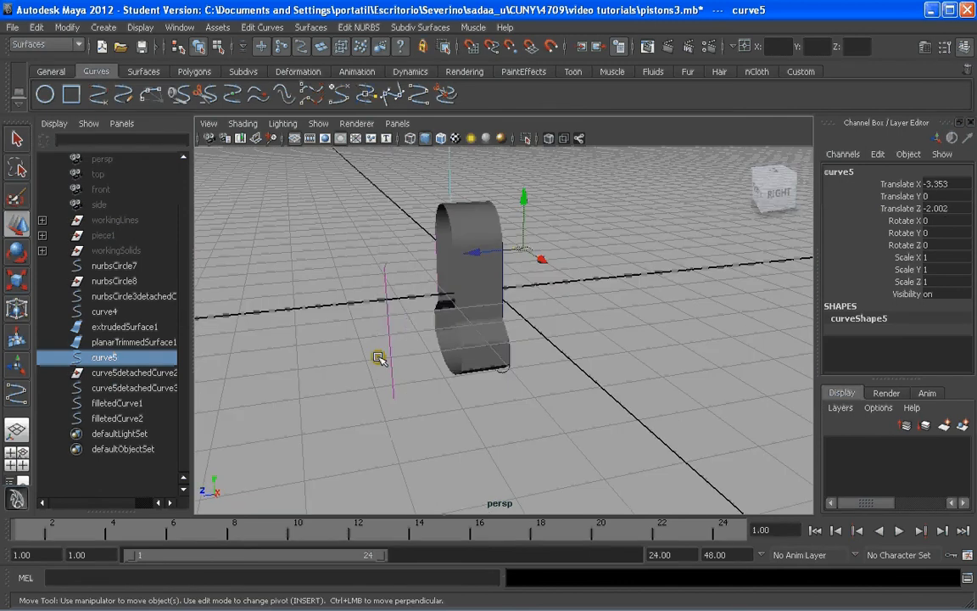
Delete the leftover lower vertical and fillet curve pieces that remain at the original location
left_click_drag(405, 422, 406, 422)
left_click_drag(404, 409, 406, 409, "alt")
left_click(407, 409)
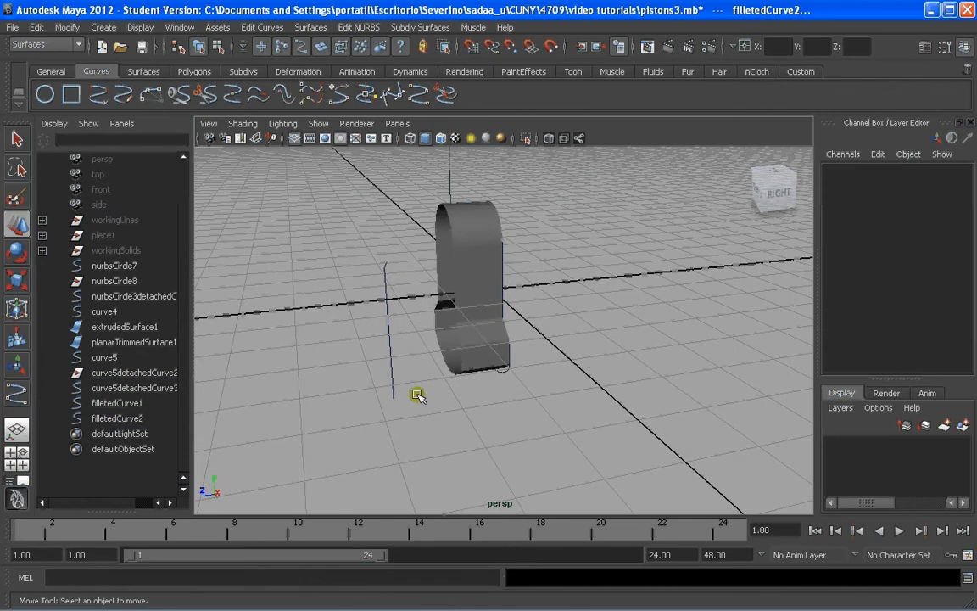
key("z")
key("Delete")
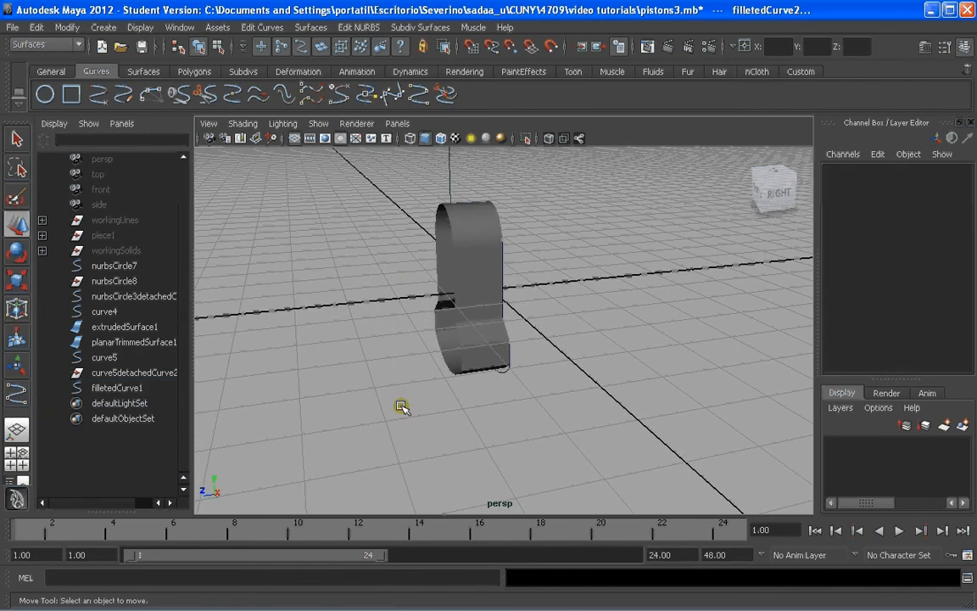
Center the pivot of the moved stepped curve and return to the four-view layout
left_click_drag(415, 321, 371, 205, "alt")
left_click(371, 205)
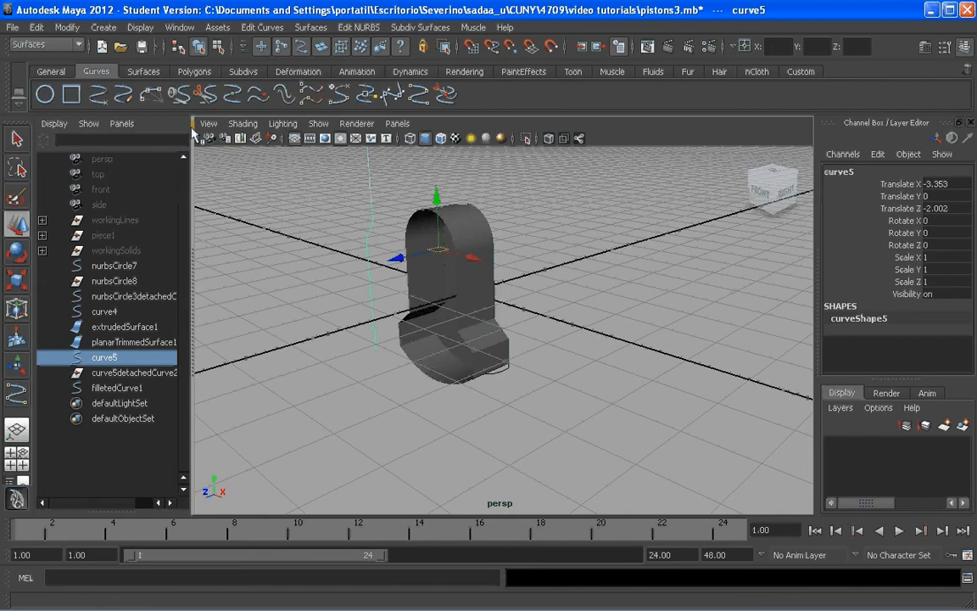
left_click(64, 28)
left_click(61, 168)
left_click_drag(425, 271, 396, 266, "alt")
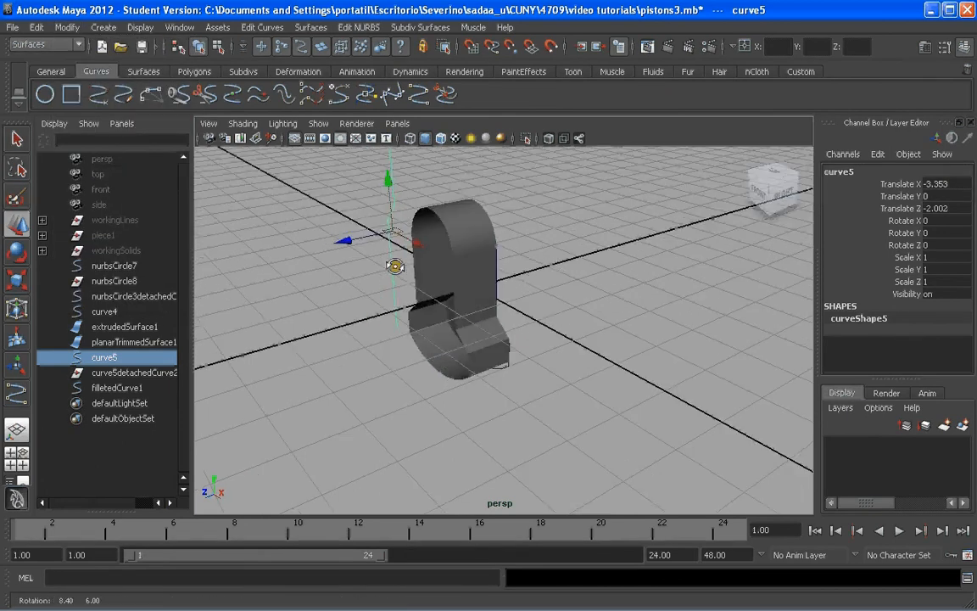
left_click(13, 457)
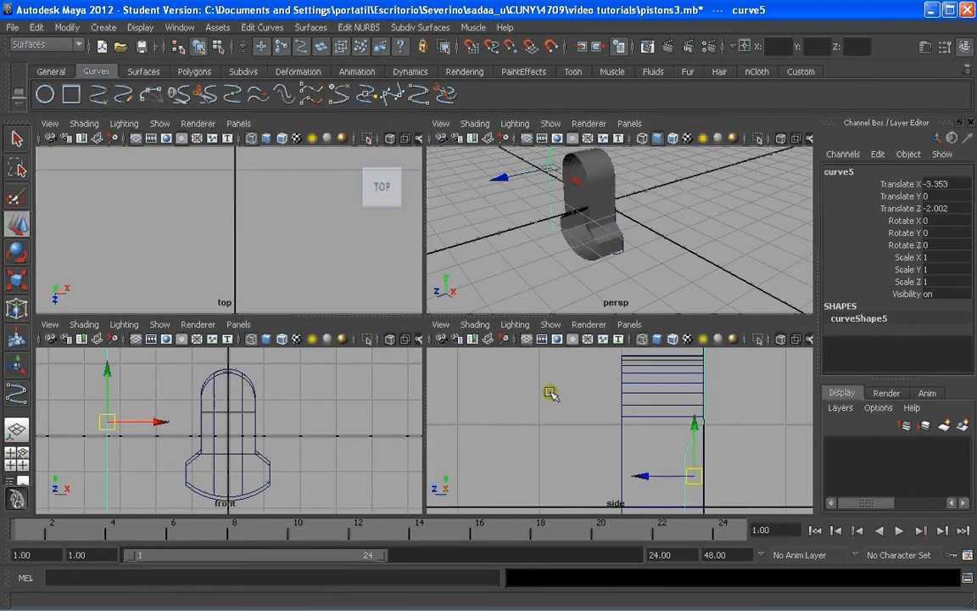
Reposition the stepped curve in the side view to about Translate Y 0.109 and Translate Z -1.762 so it crosses the solid
left_click_drag(424, 316, 424, 206)
left_click_drag(426, 290, 340, 291)
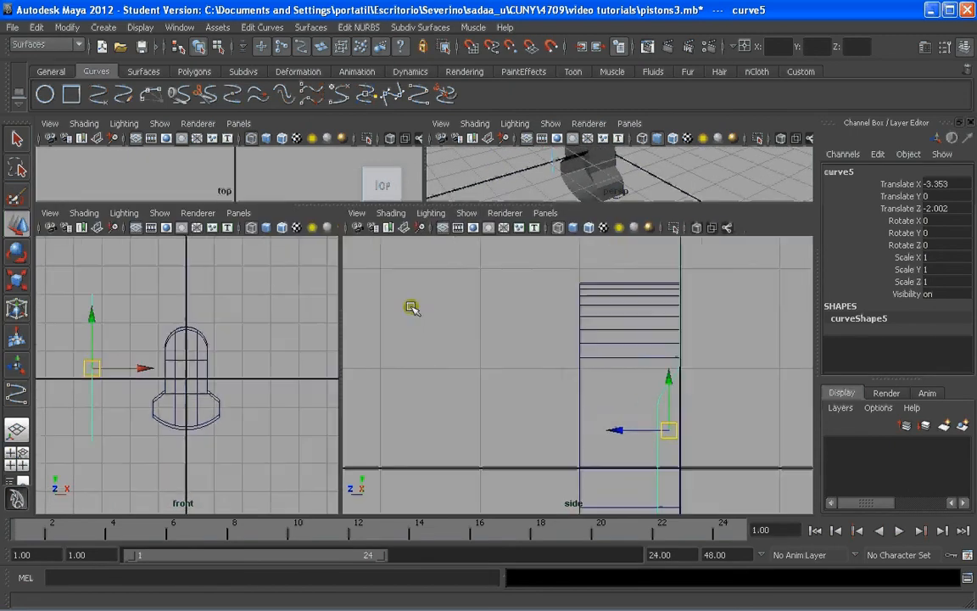
scroll(535, 397, "down", 5)
left_click(535, 397)
scroll(538, 399, "up", 2)
left_click(540, 342)
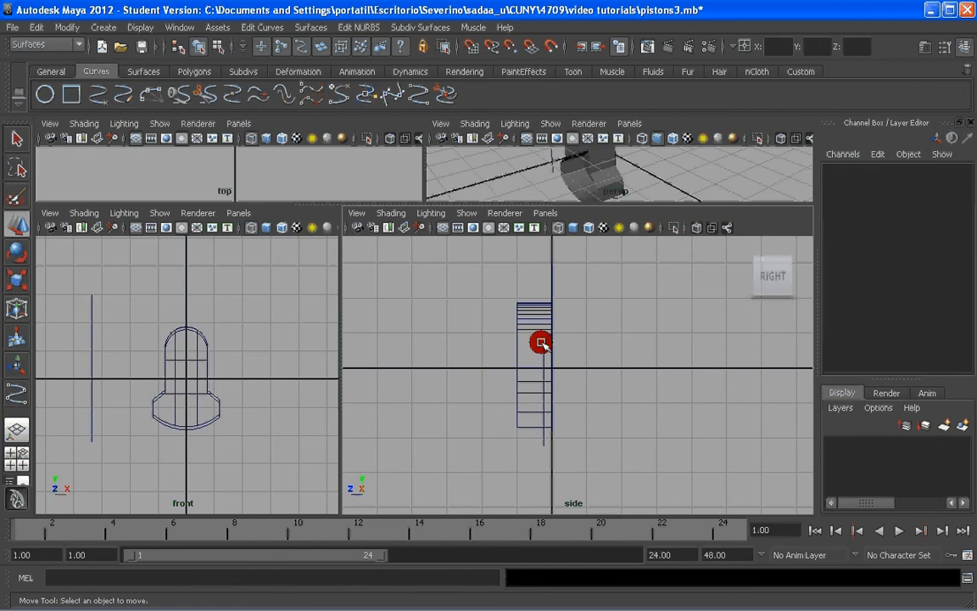
left_click_drag(522, 354, 506, 354)
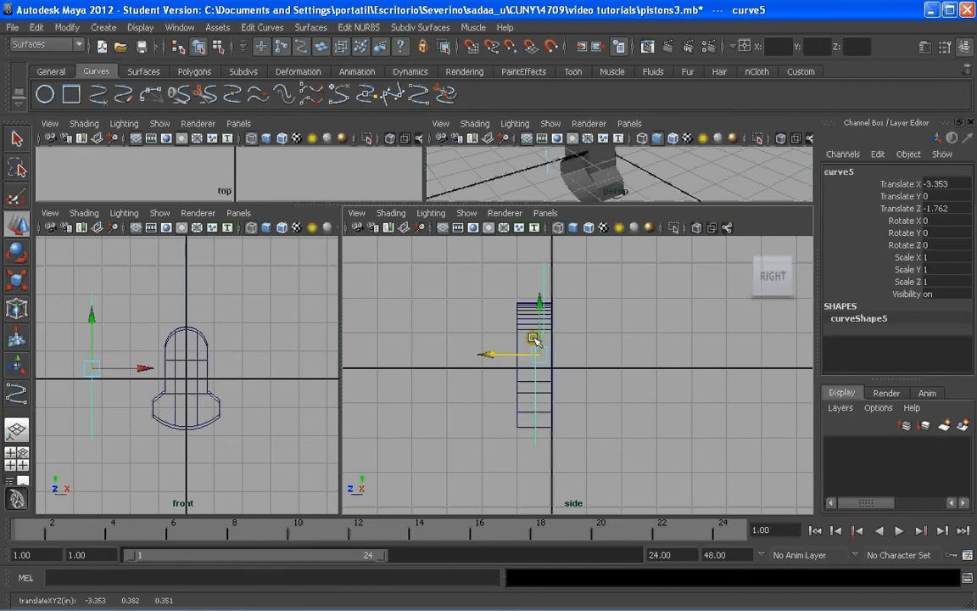
left_click_drag(539, 316, 540, 310)
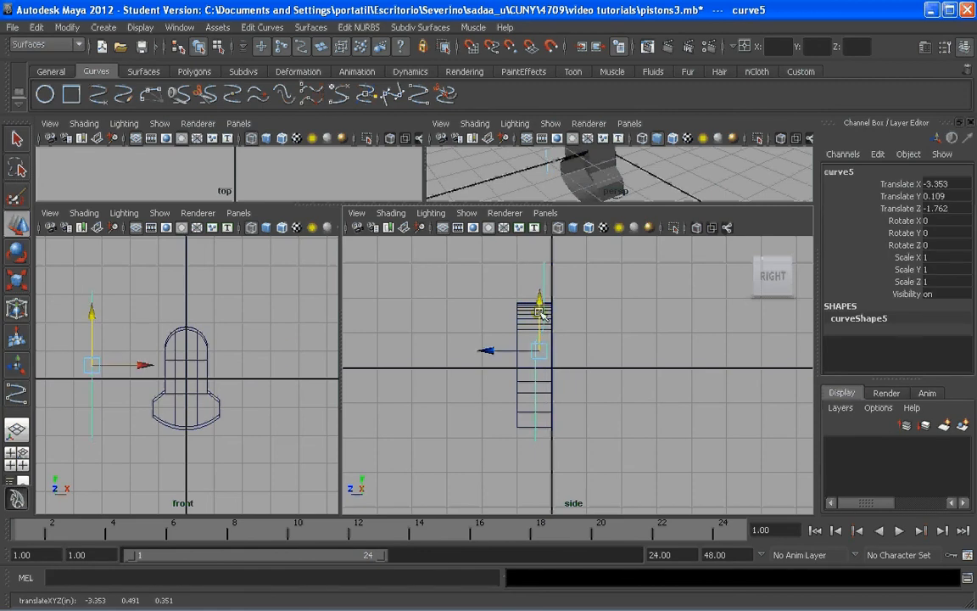
Draw a straight two-point CV curve across the grid beside the solid in the perspective view, roughly along the X direction
left_click(8, 430)
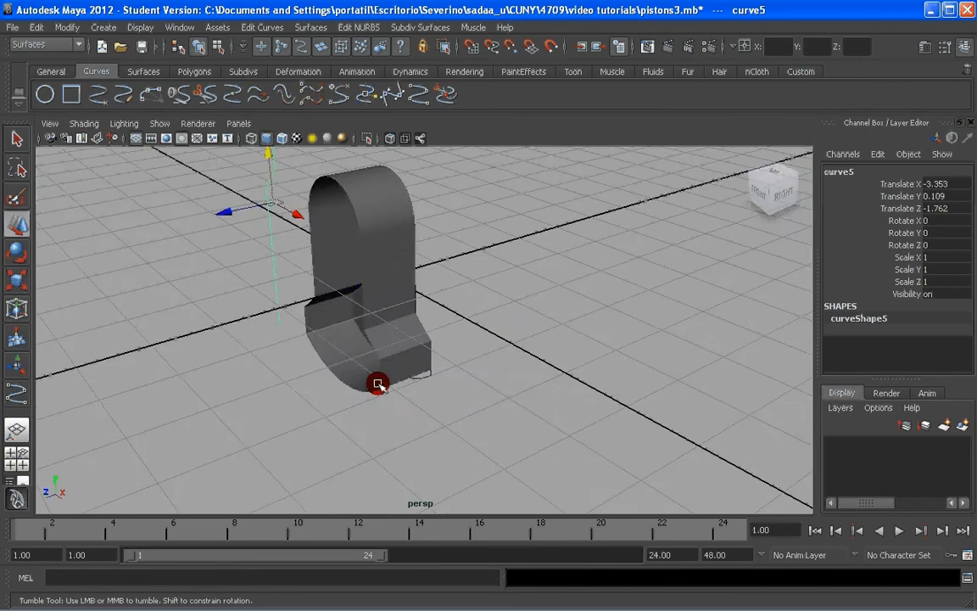
scroll(389, 382, "down", 4)
middle_click_drag(521, 329, 466, 365, "alt")
left_click(415, 331)
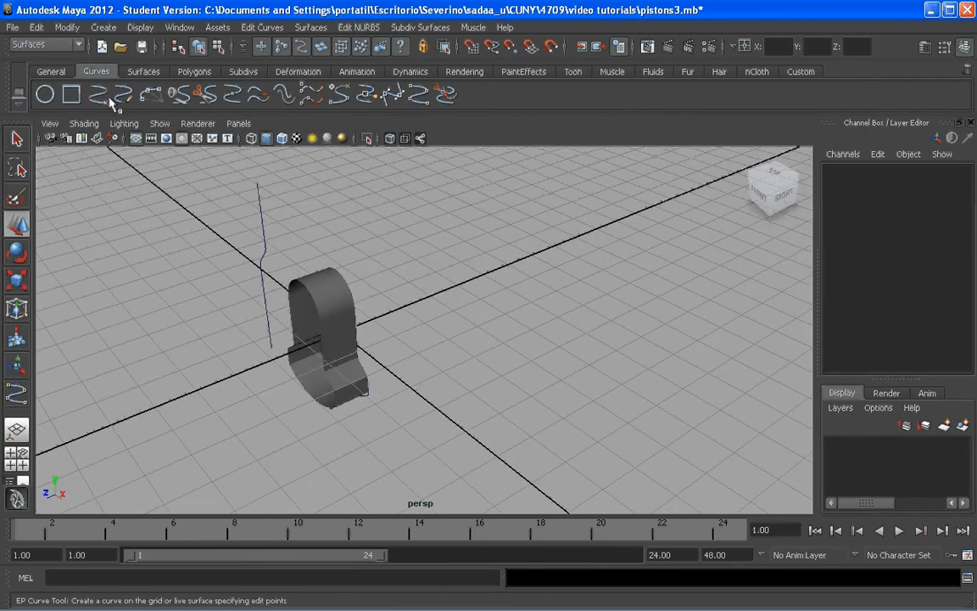
left_click(393, 95)
left_click_drag(404, 229, 431, 251, "alt")
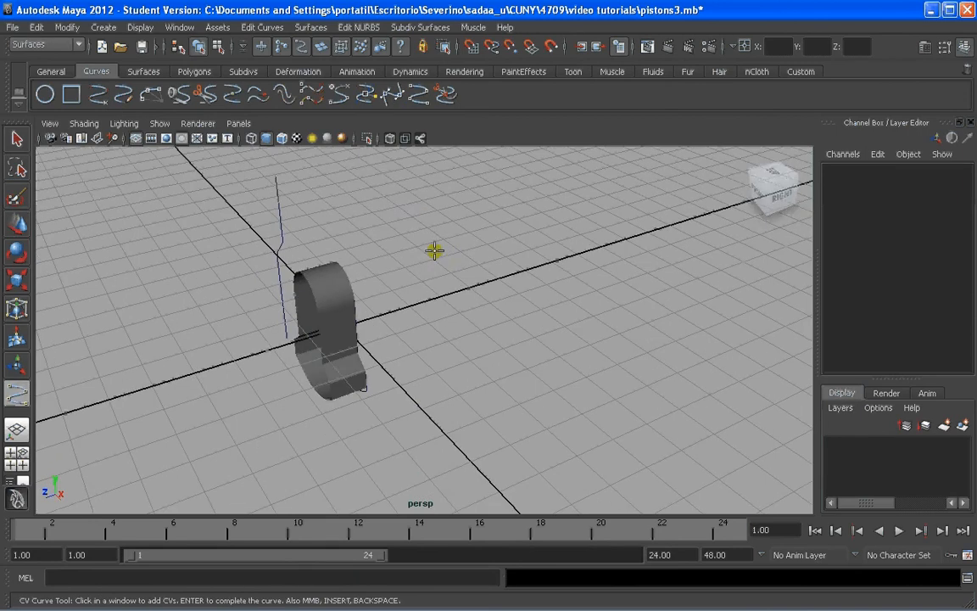
left_click(383, 197)
left_click(714, 433)
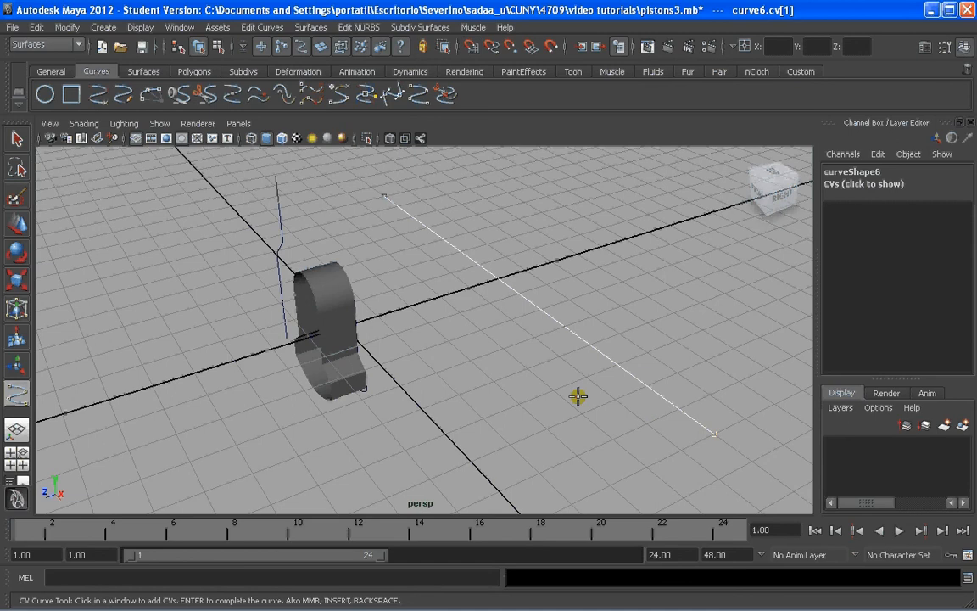
key("Return")
key("w")
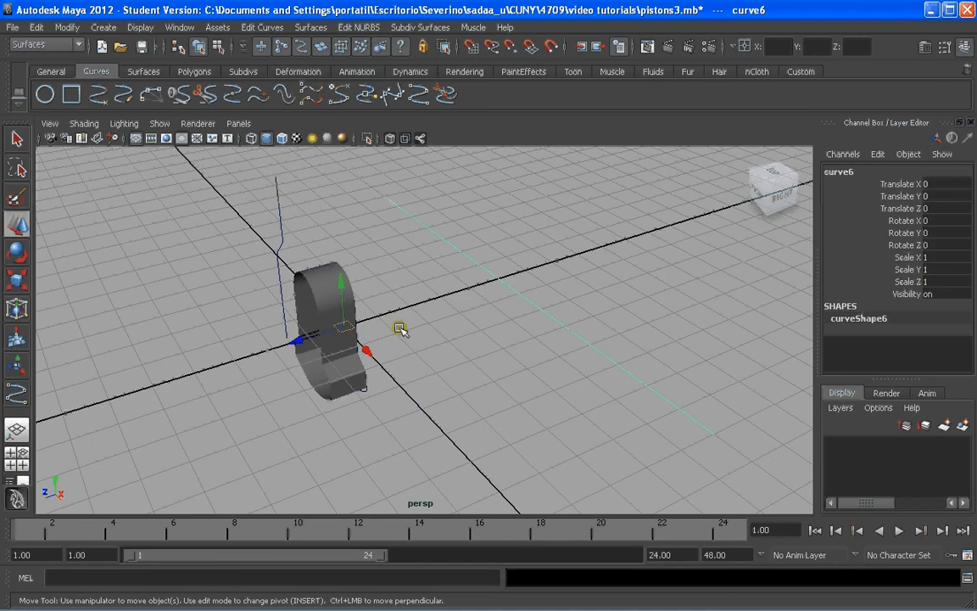
Extrude the stepped curve along the straight curve as a NURBS tube with the result position set to At profile
left_click_drag(400, 329, 395, 322, "alt")
left_click_drag(496, 404, 491, 398, "alt")
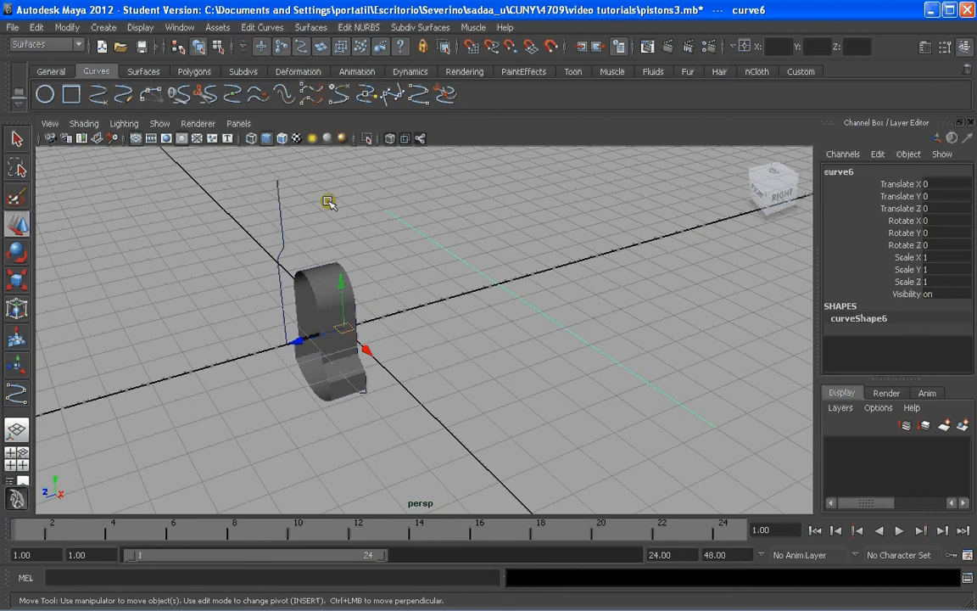
left_click(278, 205)
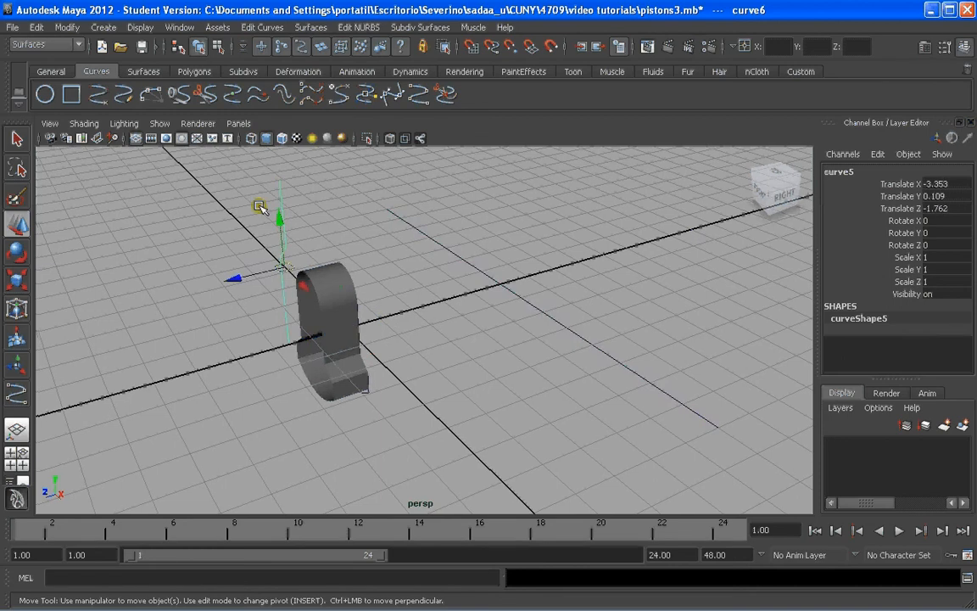
left_click(427, 238)
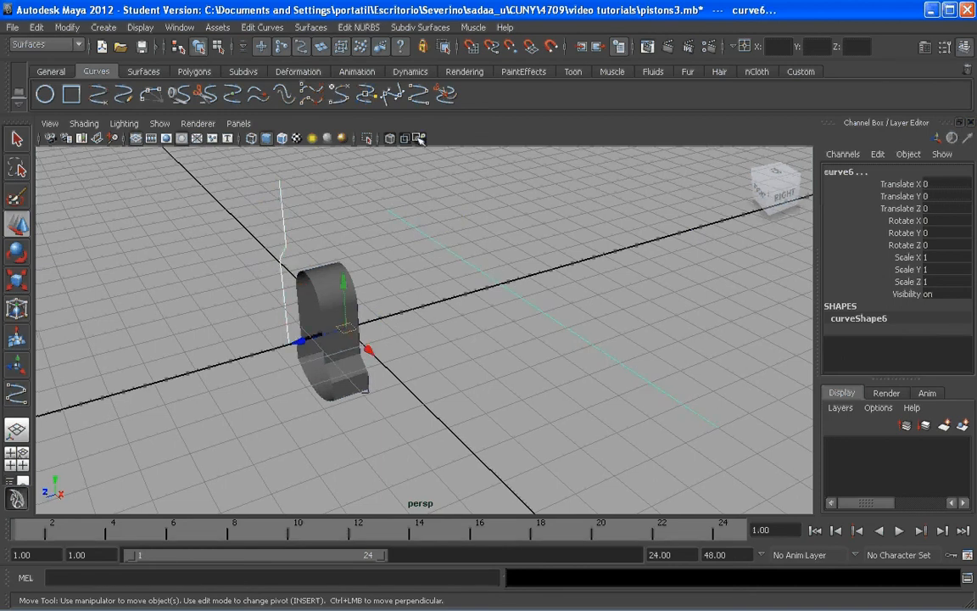
left_click(310, 28)
left_click(356, 94)
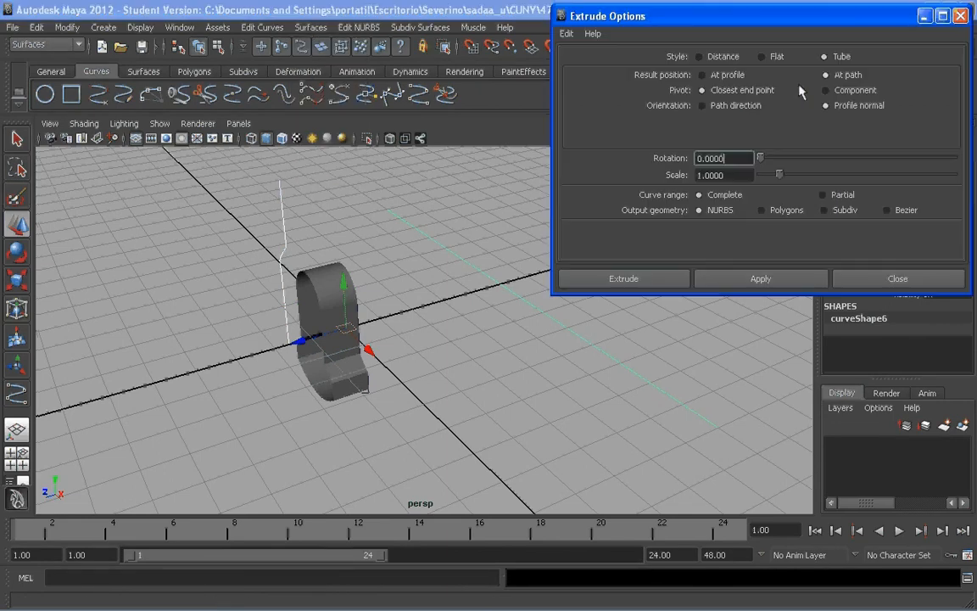
left_click(704, 75)
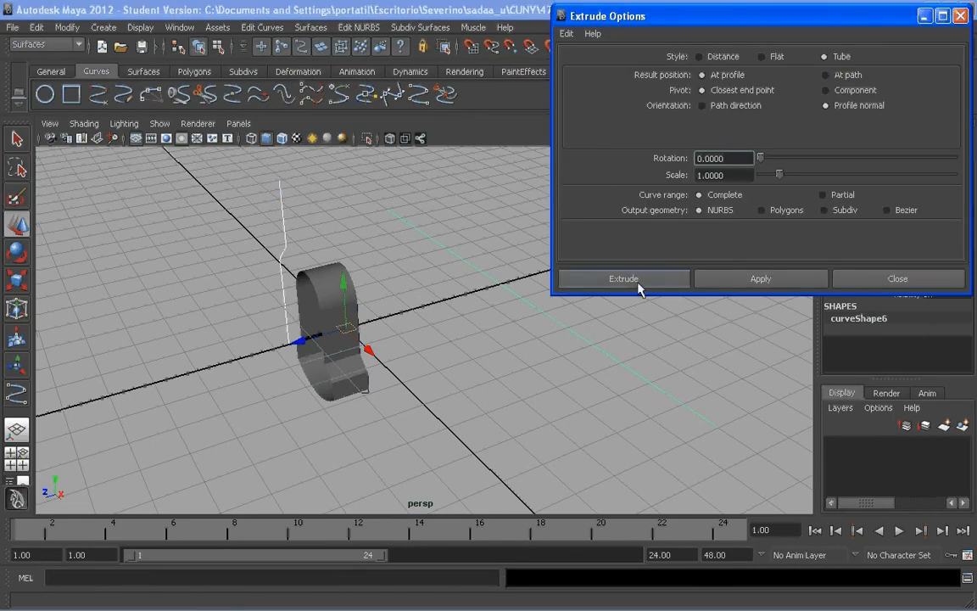
left_click(638, 283)
left_click_drag(533, 265, 520, 301, "alt")
right_click_drag(520, 302, 495, 351, "alt")
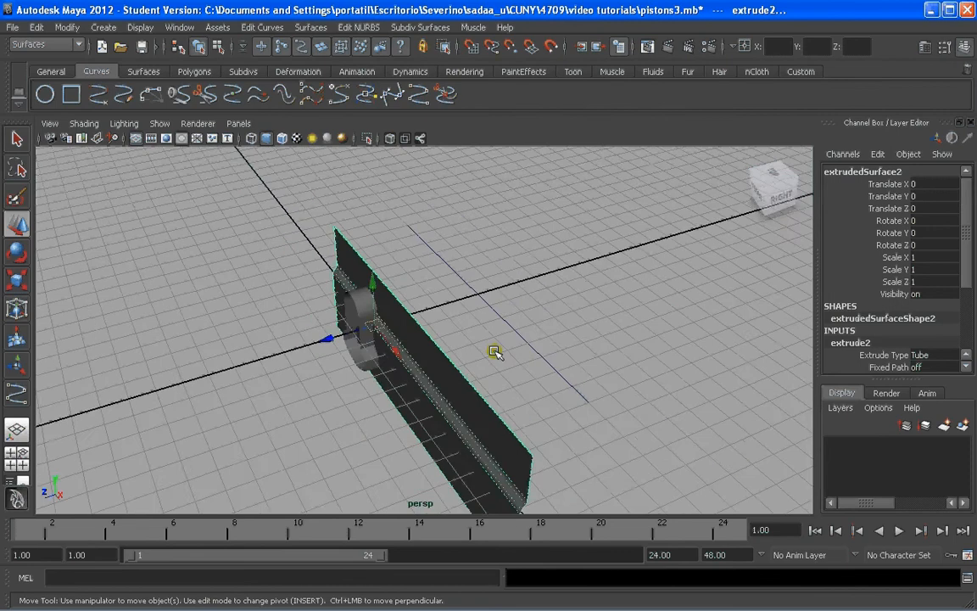
Intersect the wide stepped surface with the extruded outline surface of the crankshaft piece using Intersect Surfaces
scroll(494, 352, "up", 3)
left_click(411, 291)
scroll(356, 315, "up", 3)
left_click_drag(293, 344, 347, 336, "alt")
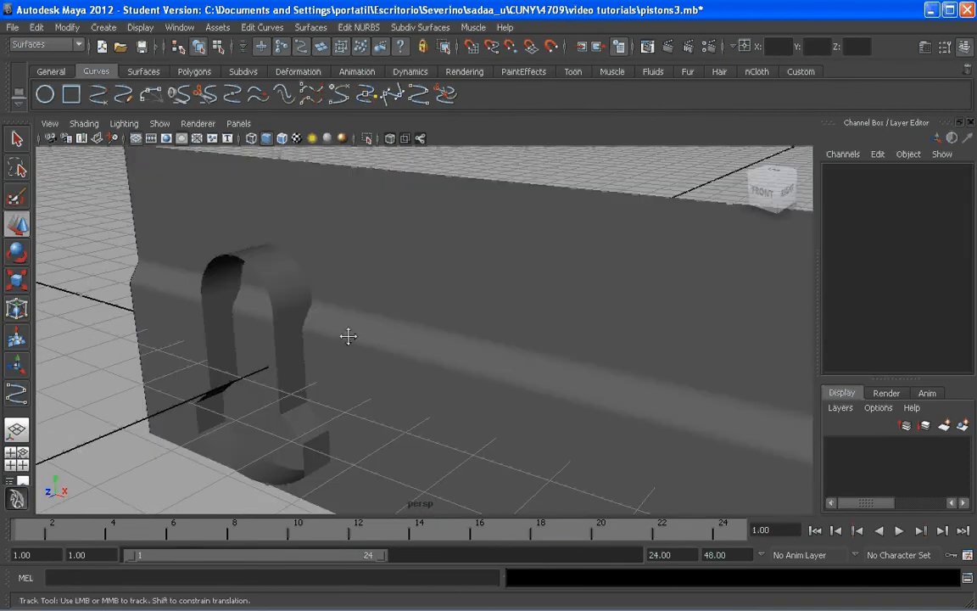
middle_click_drag(347, 336, 387, 312, "alt")
left_click(387, 312)
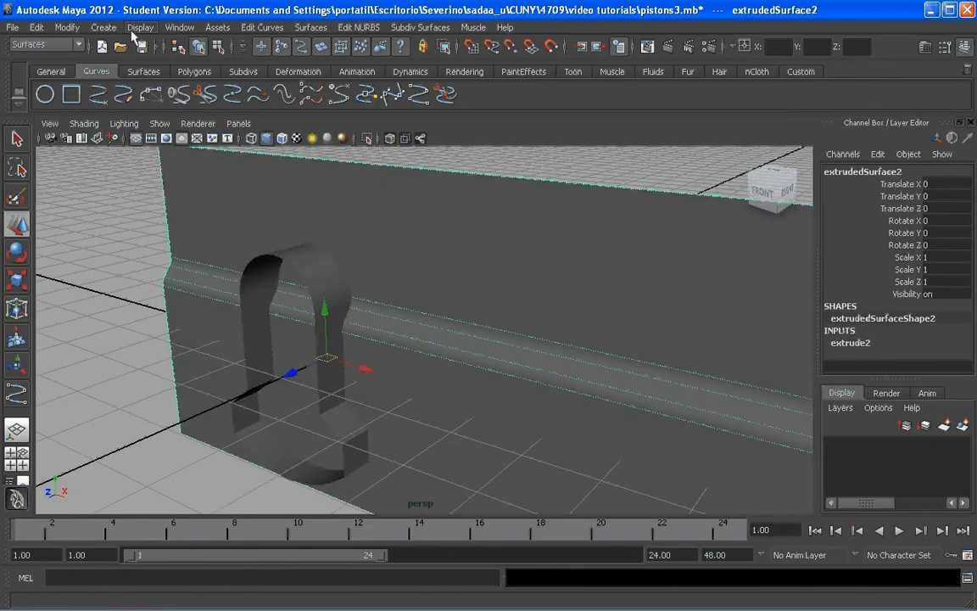
mouse_move(309, 272)
left_mouse_down("alt")
mouse_move(388, 298)
mouse_move(307, 289)
left_mouse_up("alt")
left_click(297, 286)
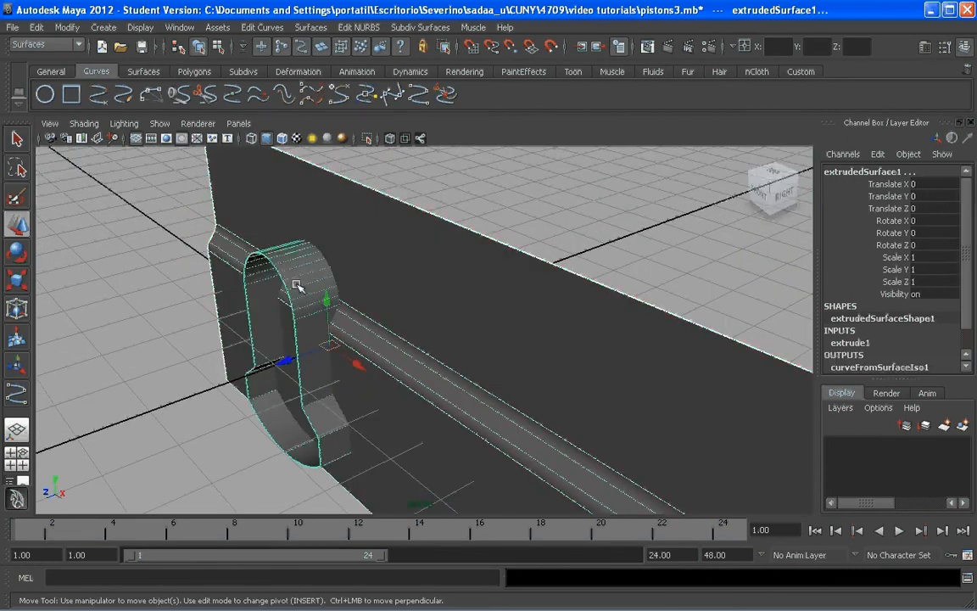
left_click(311, 28)
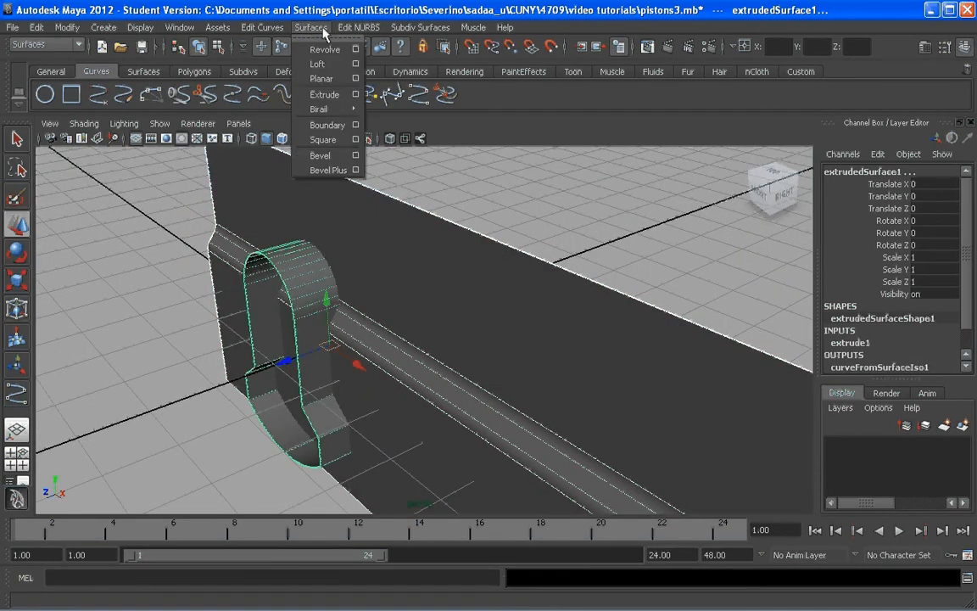
mouse_move(359, 27)
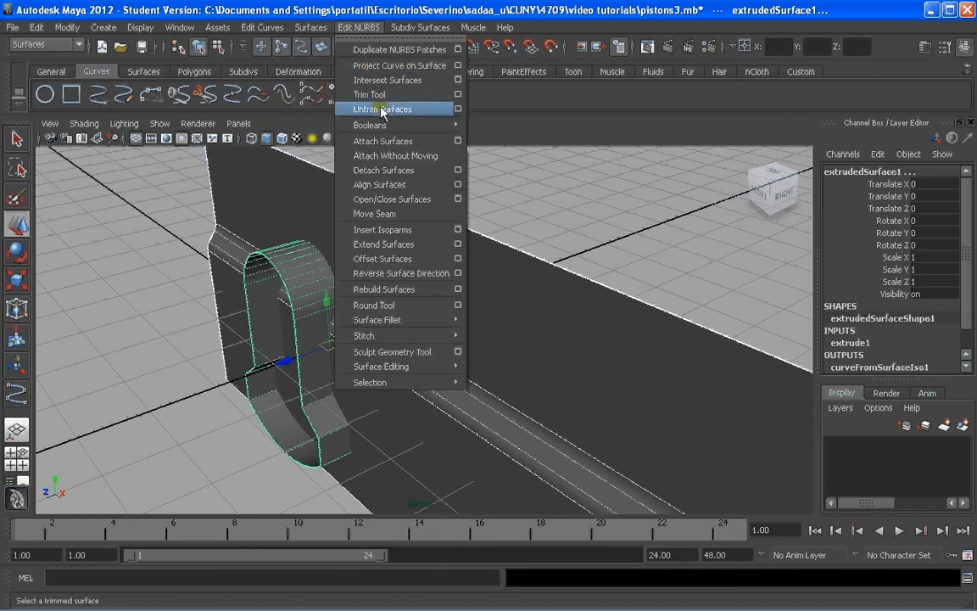
left_click(388, 80)
key("w")
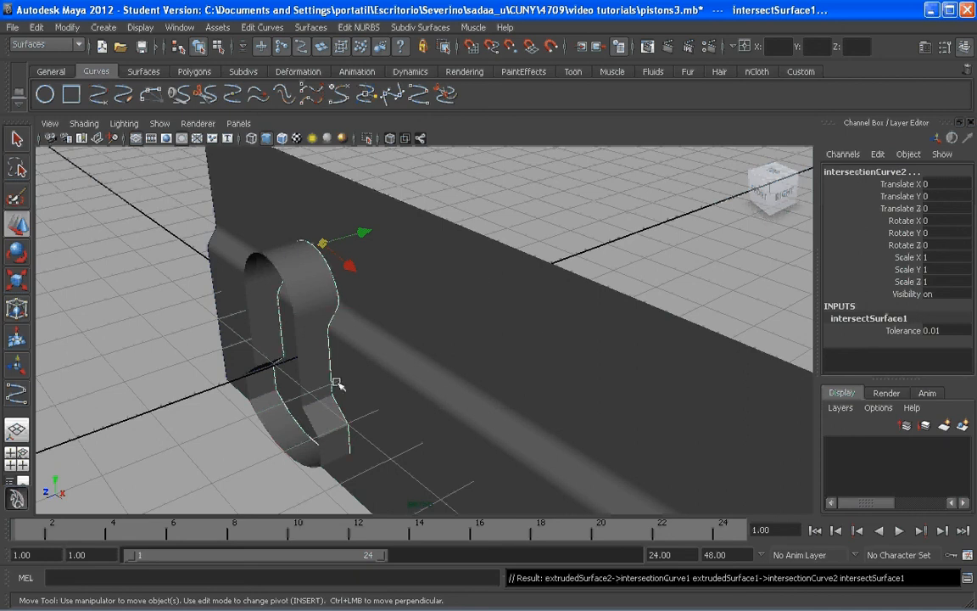
Trim the extruded outline surface at the intersection, keeping the section between the stepped surface and the planar cap
left_click(380, 27)
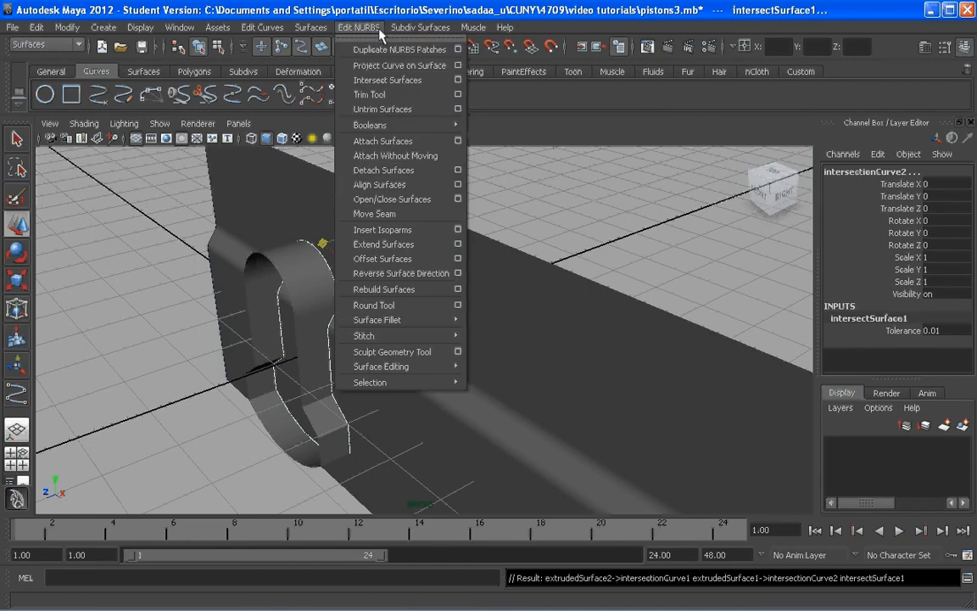
left_click(373, 95)
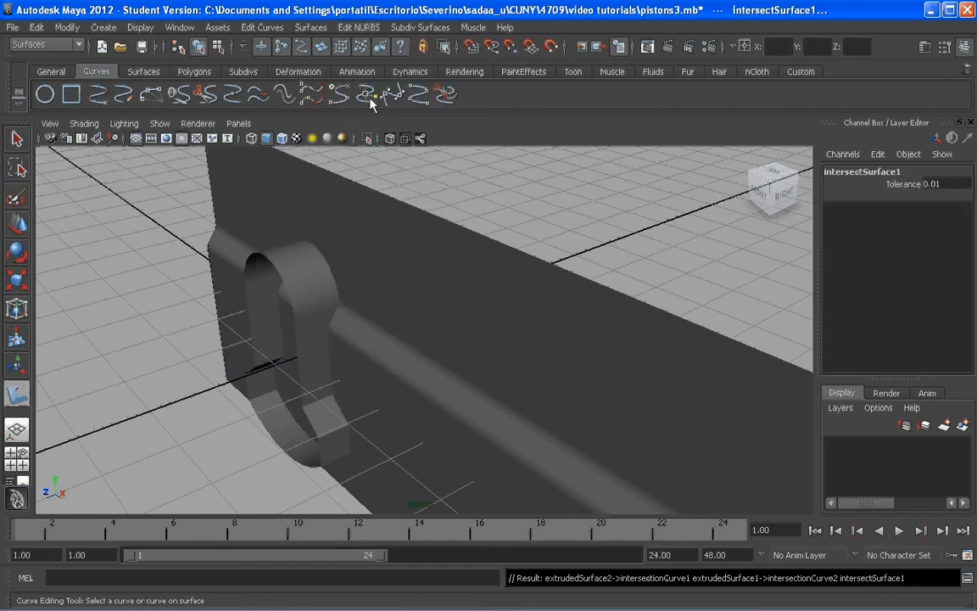
left_click(303, 298)
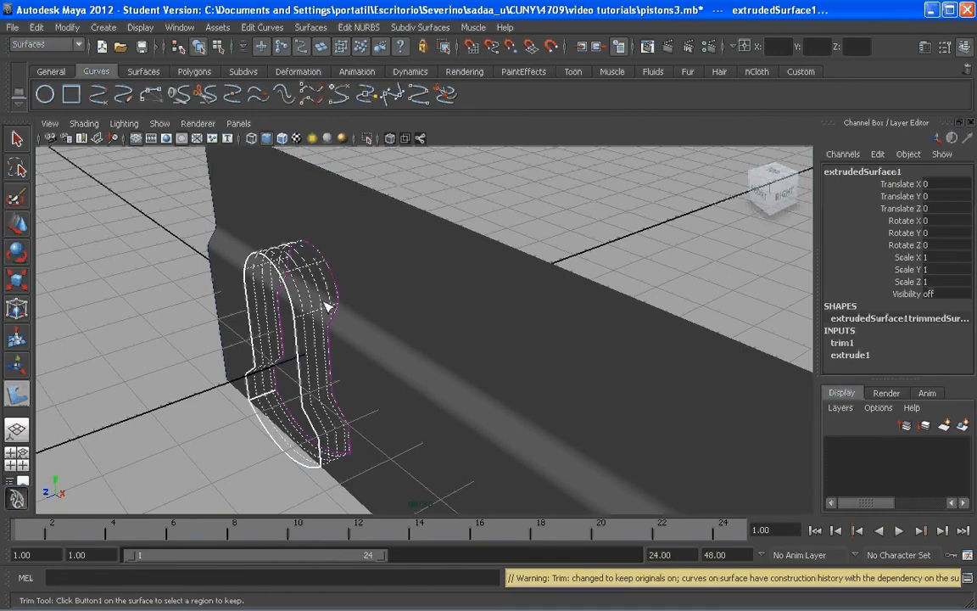
left_click_drag(363, 296, 371, 284, "alt")
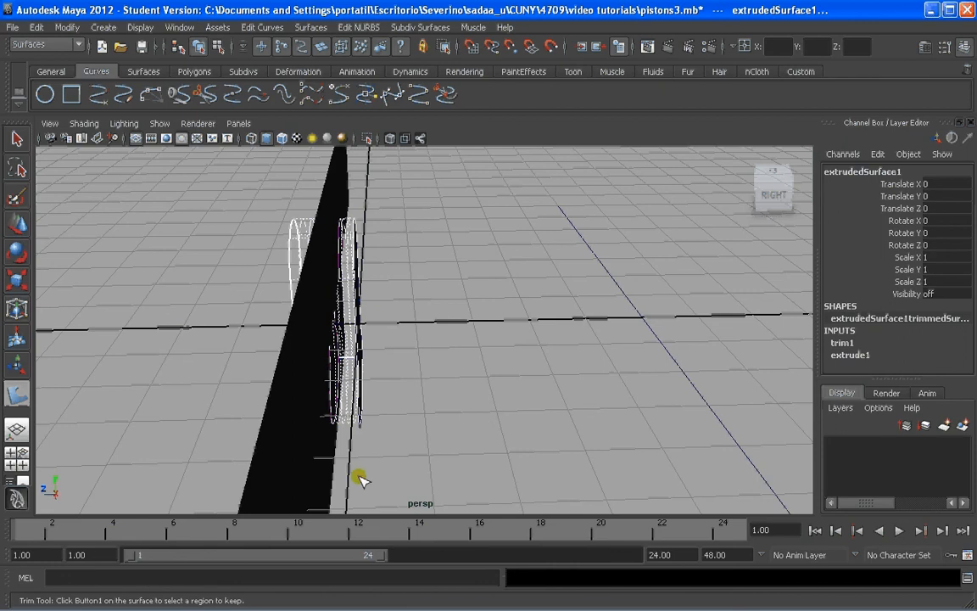
left_click(347, 307)
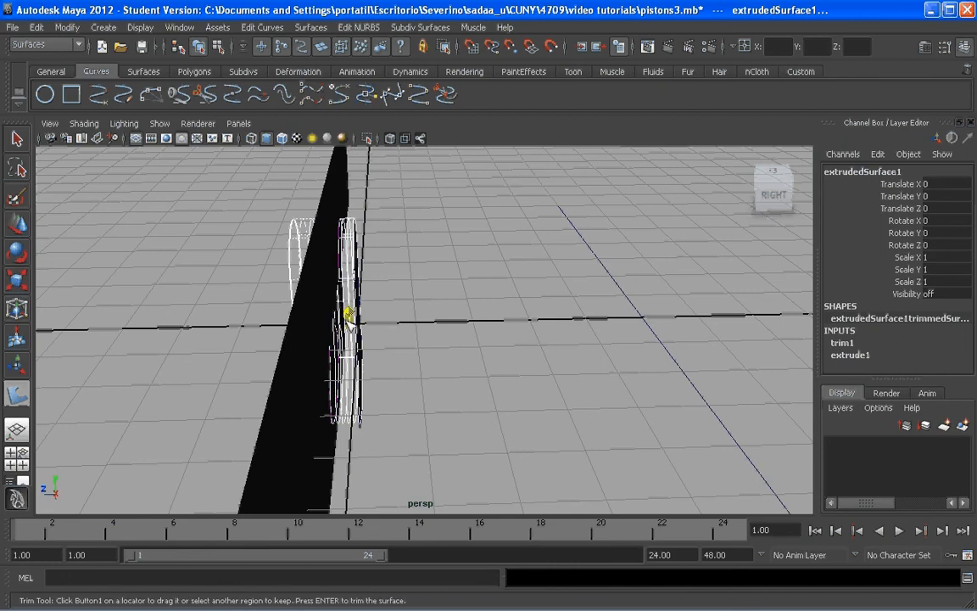
key("Return")
left_click_drag(360, 322, 439, 330, "alt")
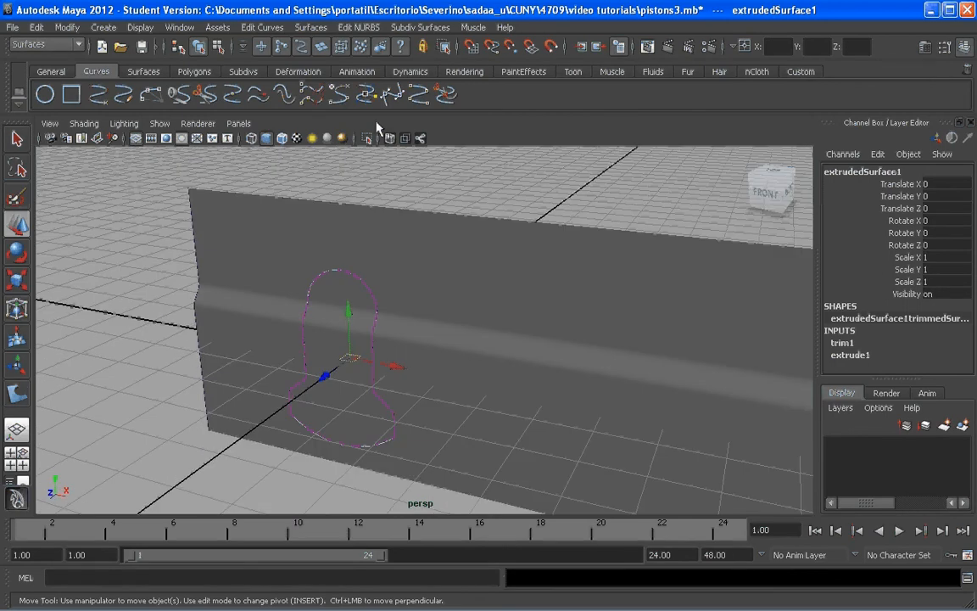
Trim the wide stepped surface, keeping only the region inside the crankshaft piece's outline
left_click(364, 28)
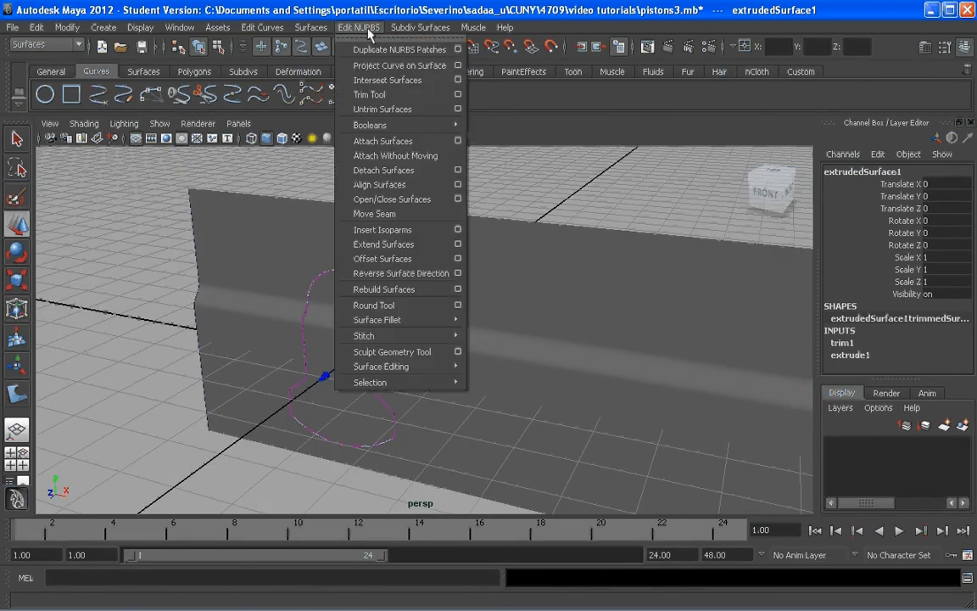
left_click(375, 94)
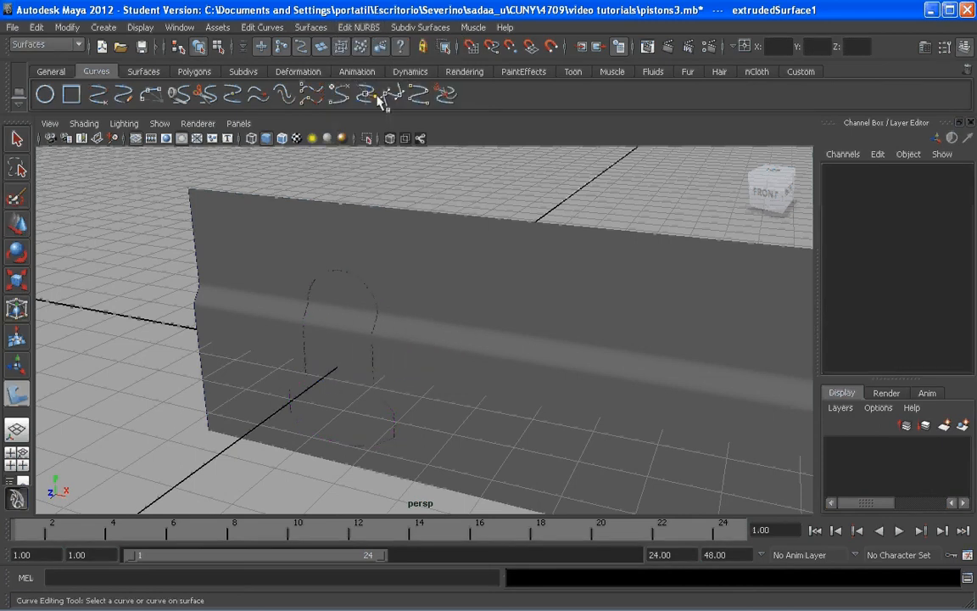
left_click(524, 279)
left_click(425, 331)
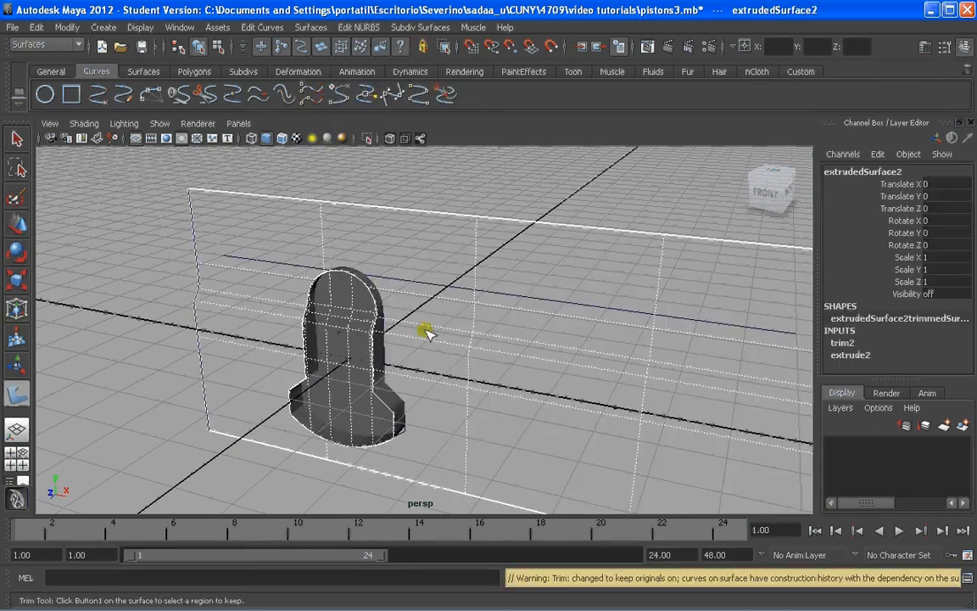
left_click(343, 331)
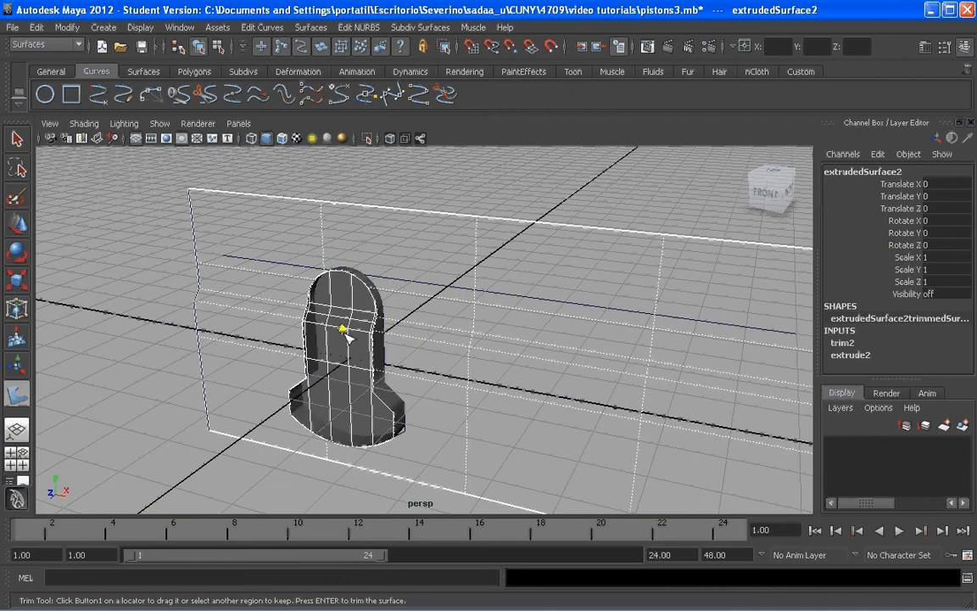
key("Return")
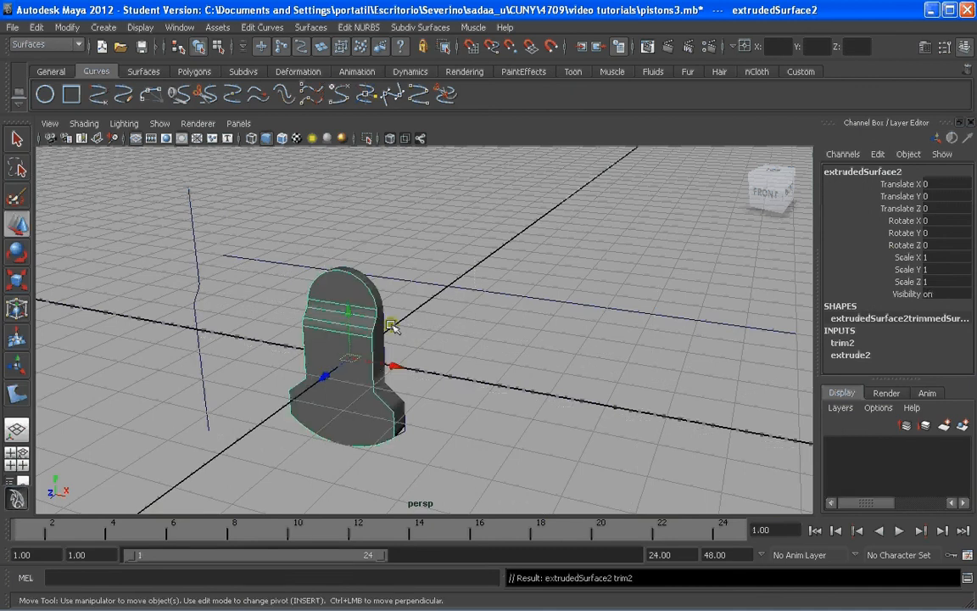
Show the object list beside the perspective view and clear the selection
left_click(493, 344)
left_click_drag(409, 373, 373, 415, "alt")
left_click(377, 378)
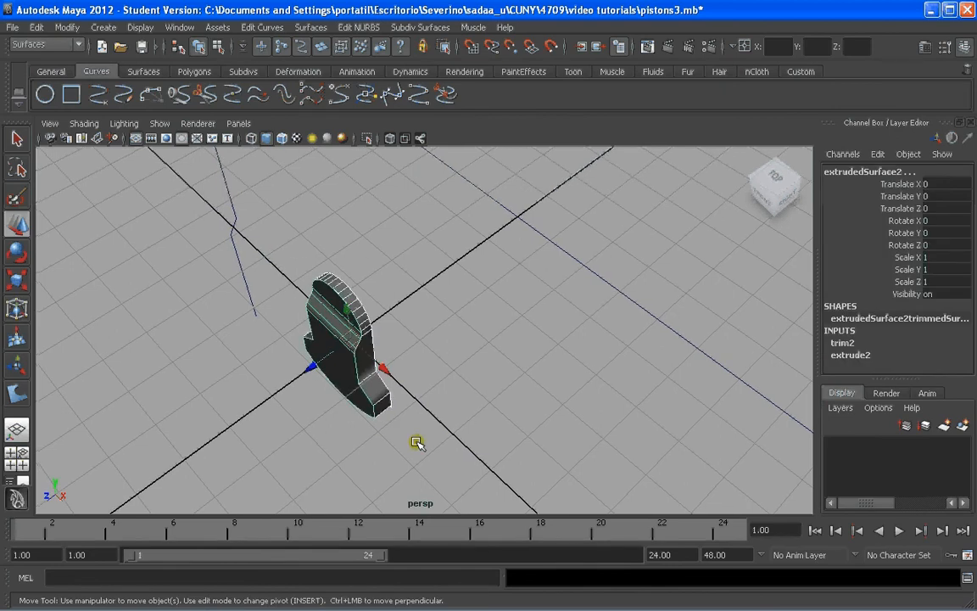
left_click(21, 481)
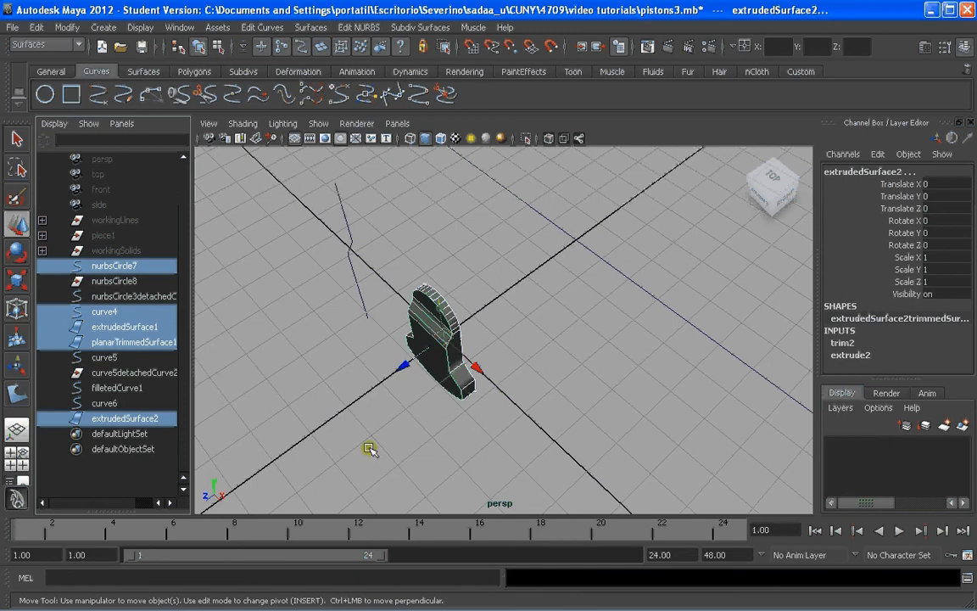
left_click(345, 419)
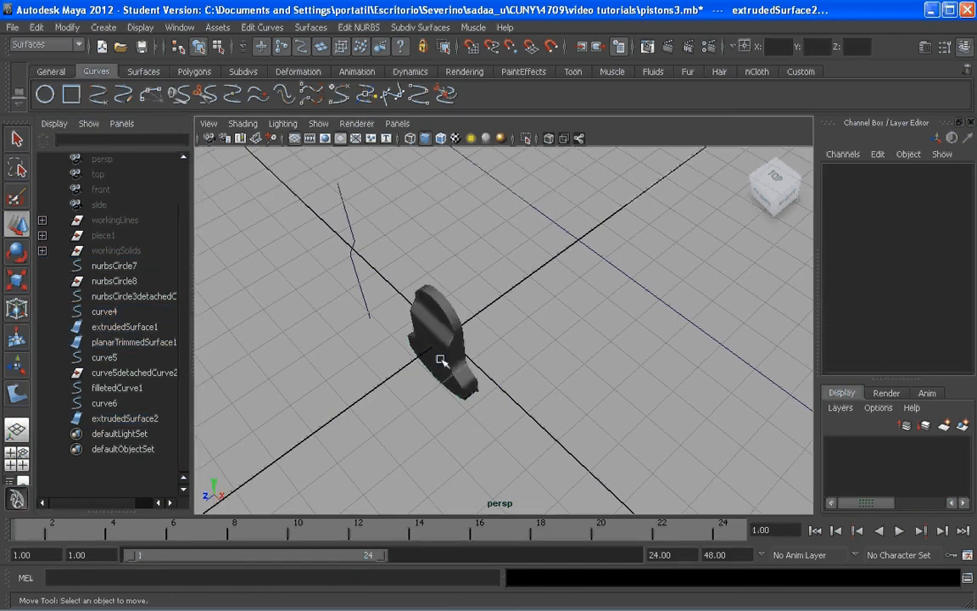
Group the two trimmed extruded surfaces with the planar cap surface and rename the group piece2
left_click(441, 361)
left_click_drag(502, 362, 443, 334, "alt")
left_click(459, 370, "shift")
left_click(485, 340, "shift")
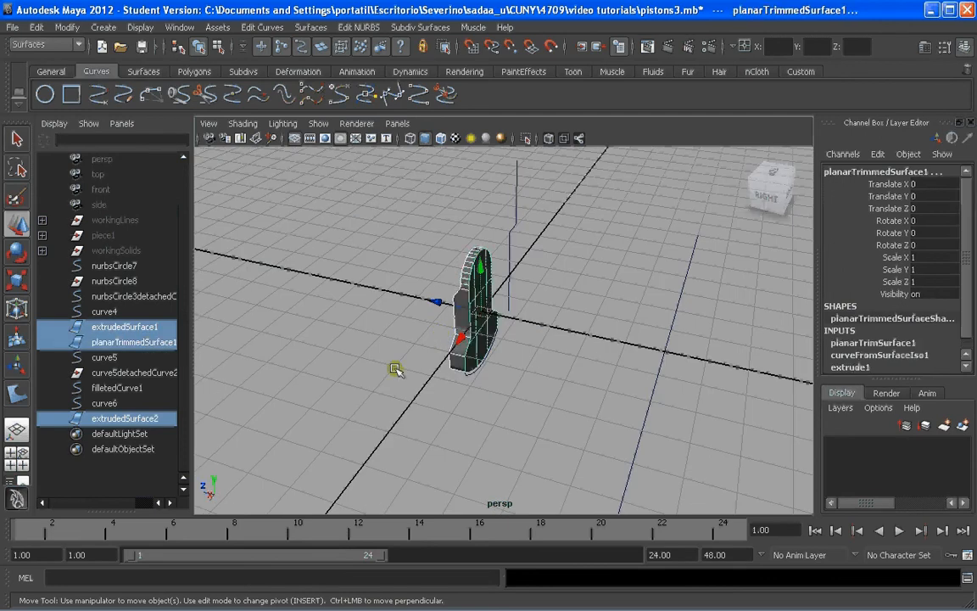
key("ctrl+g")
double_click(106, 389)
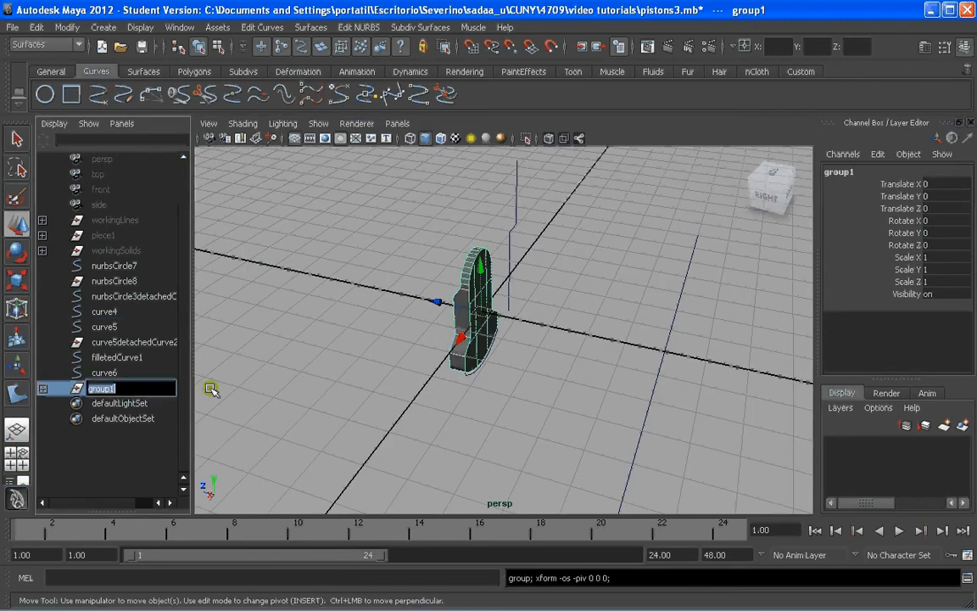
type("piece2")
key("Return")
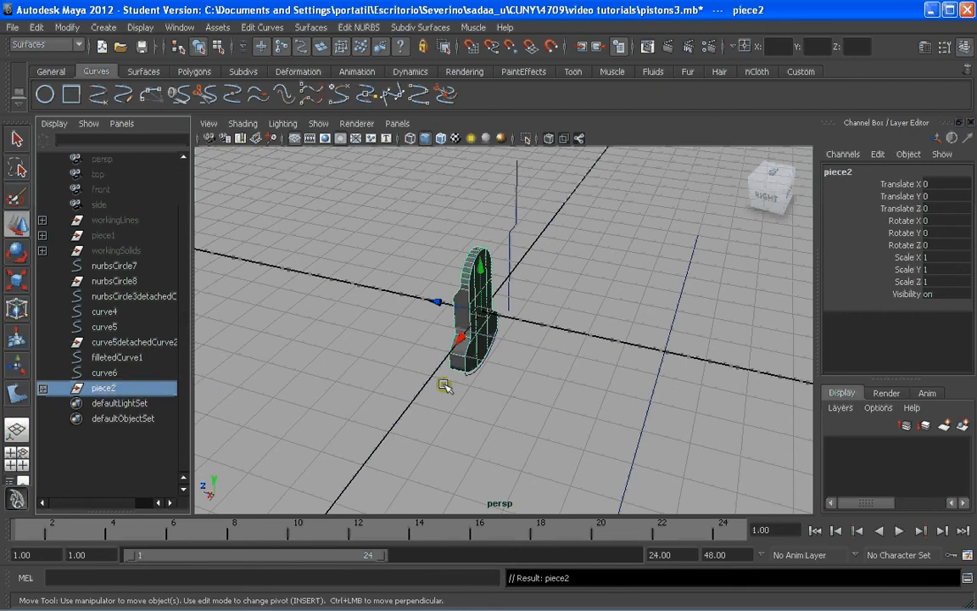